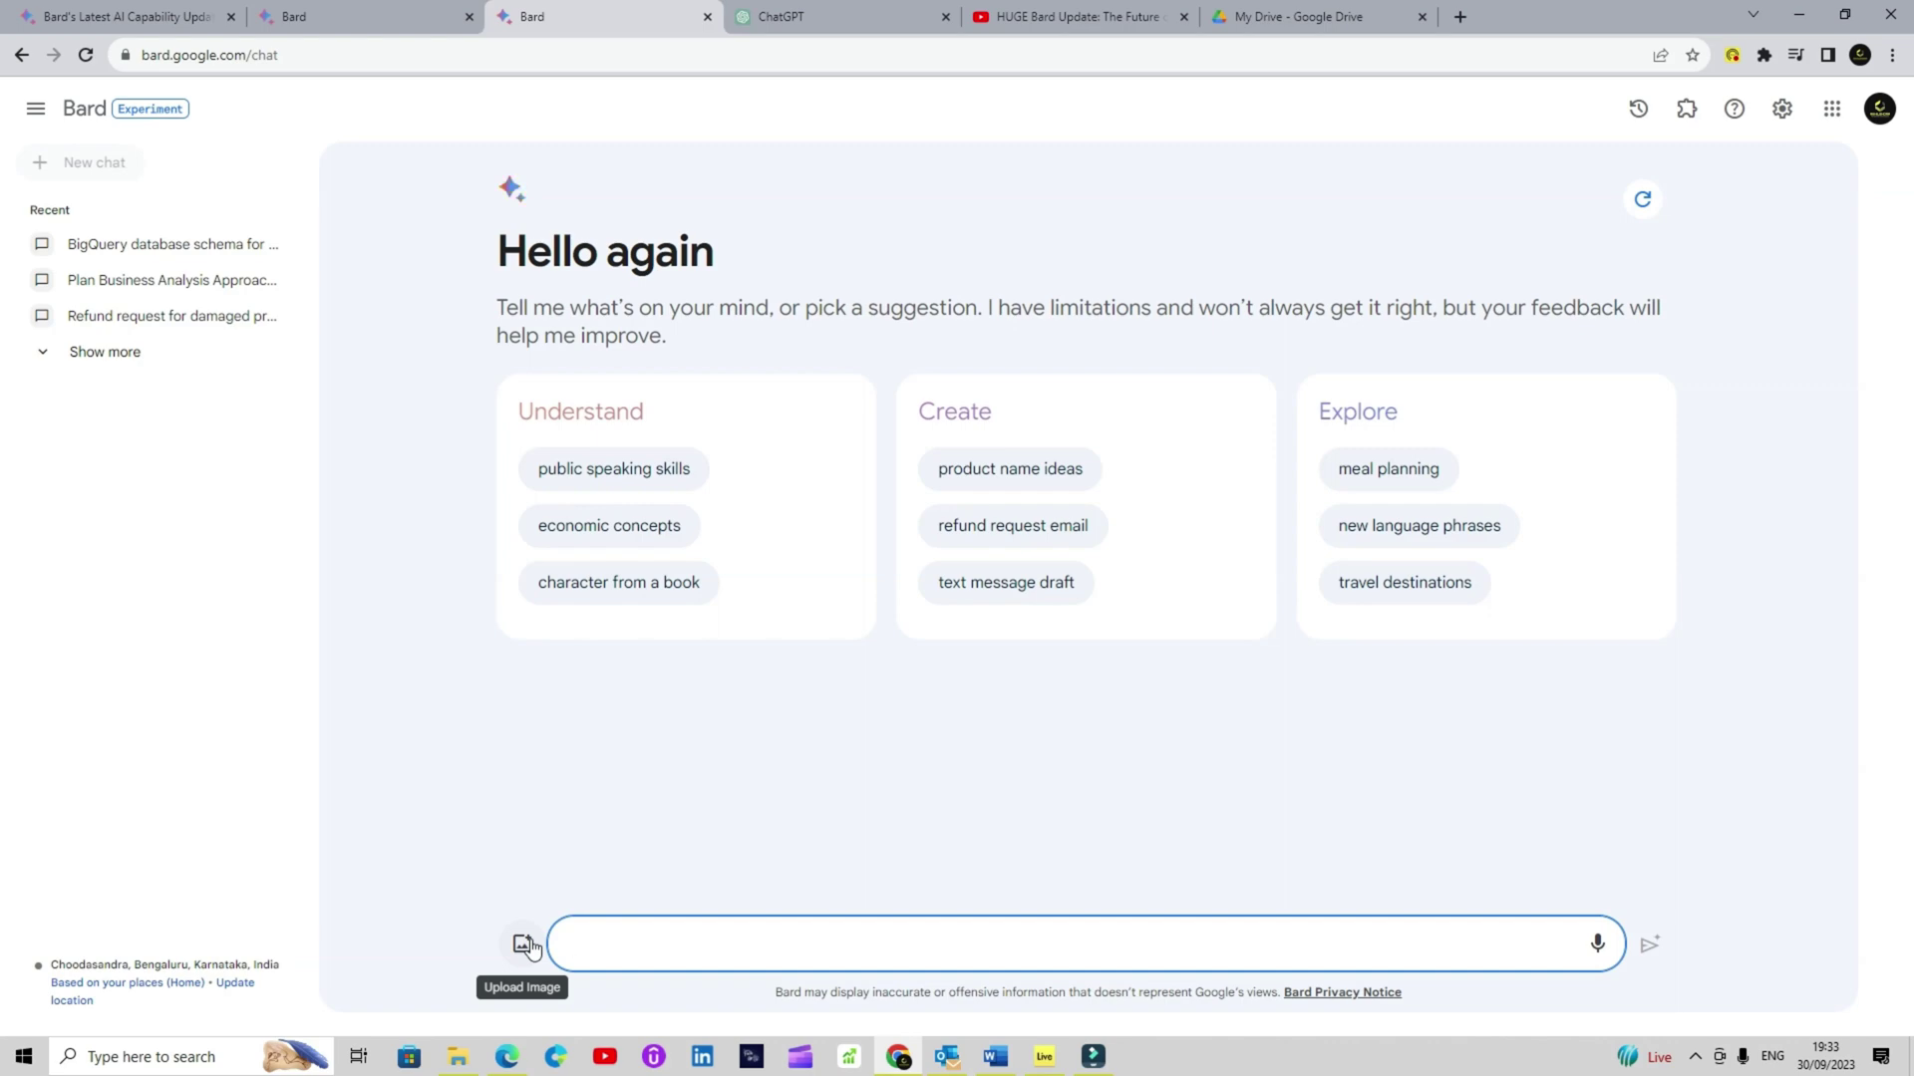
- On the Experiment updates page, highlight the 2023.09.27, 2023.09.19 and 2023.07.13 date headings
key("ctrl+1")
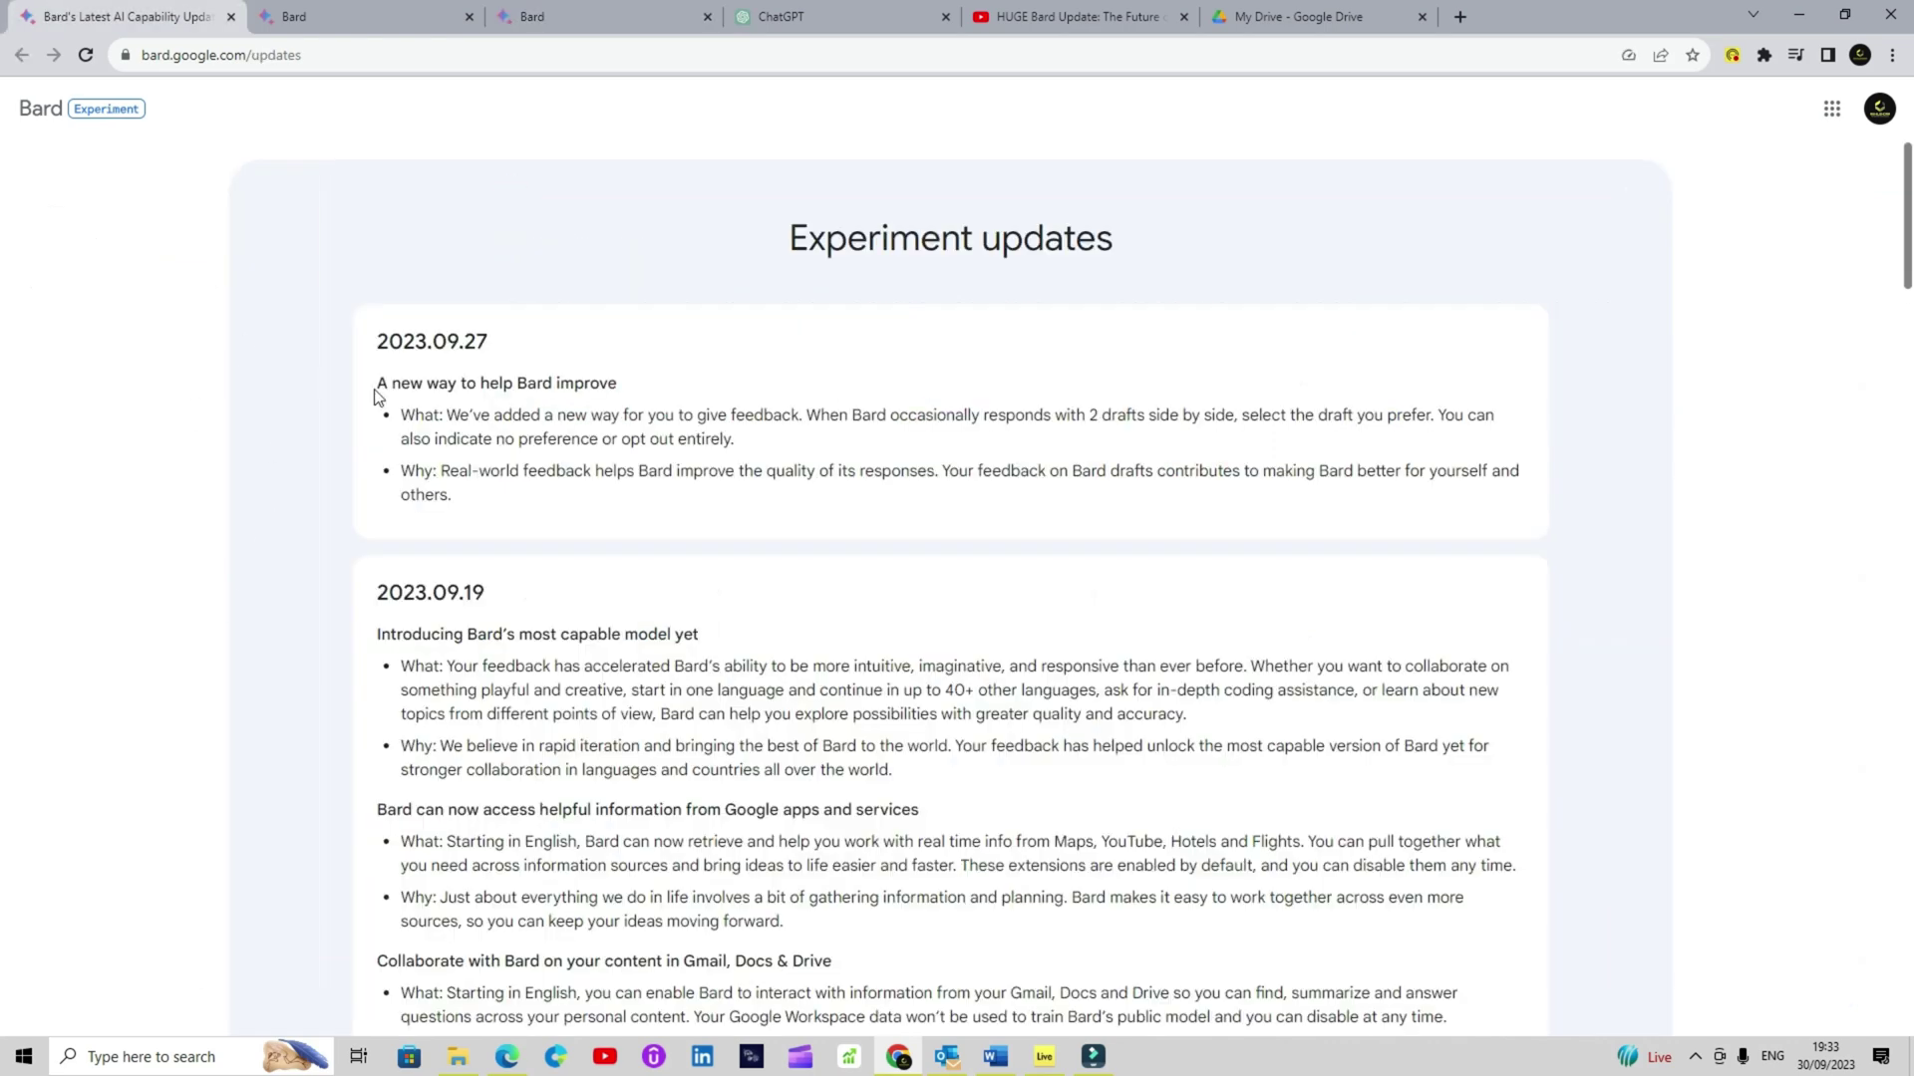
left_click_drag(488, 341, 376, 342)
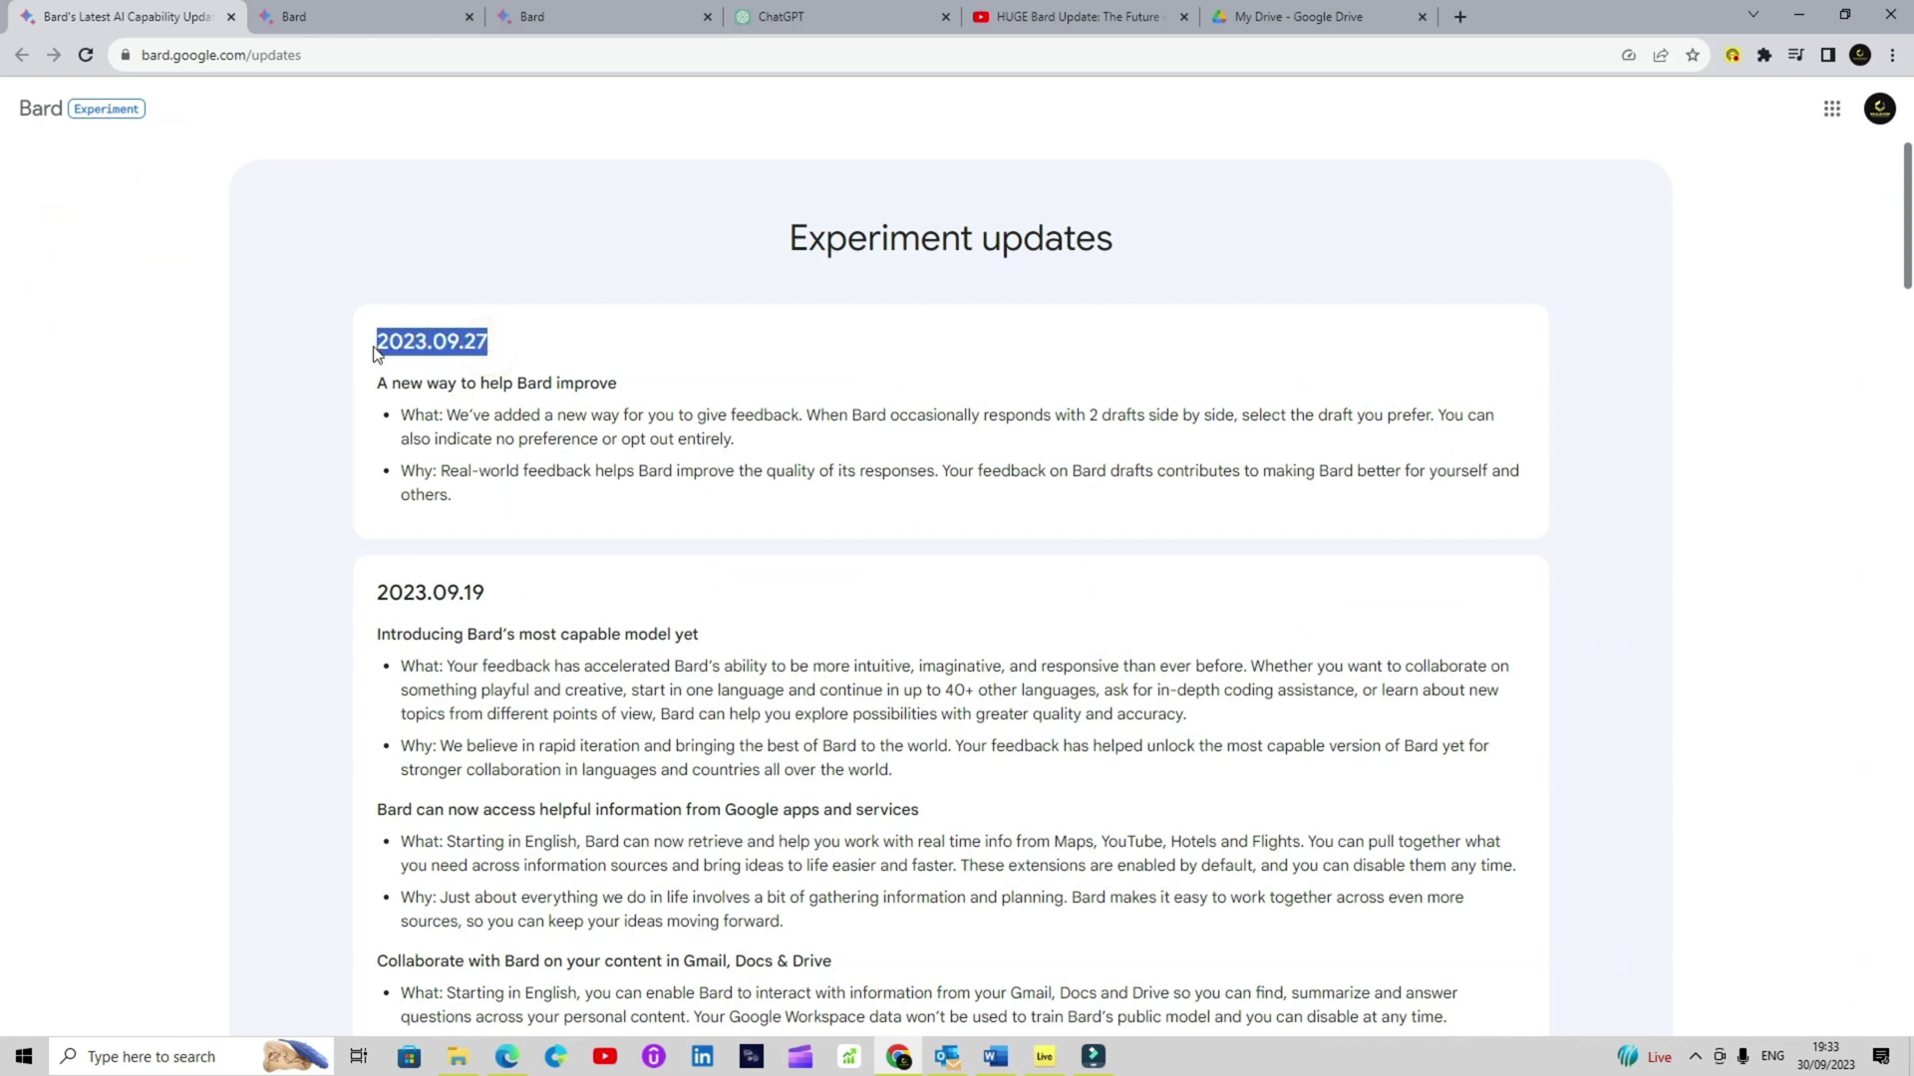
scroll(364, 319, "down", 2)
left_click_drag(491, 399, 370, 395)
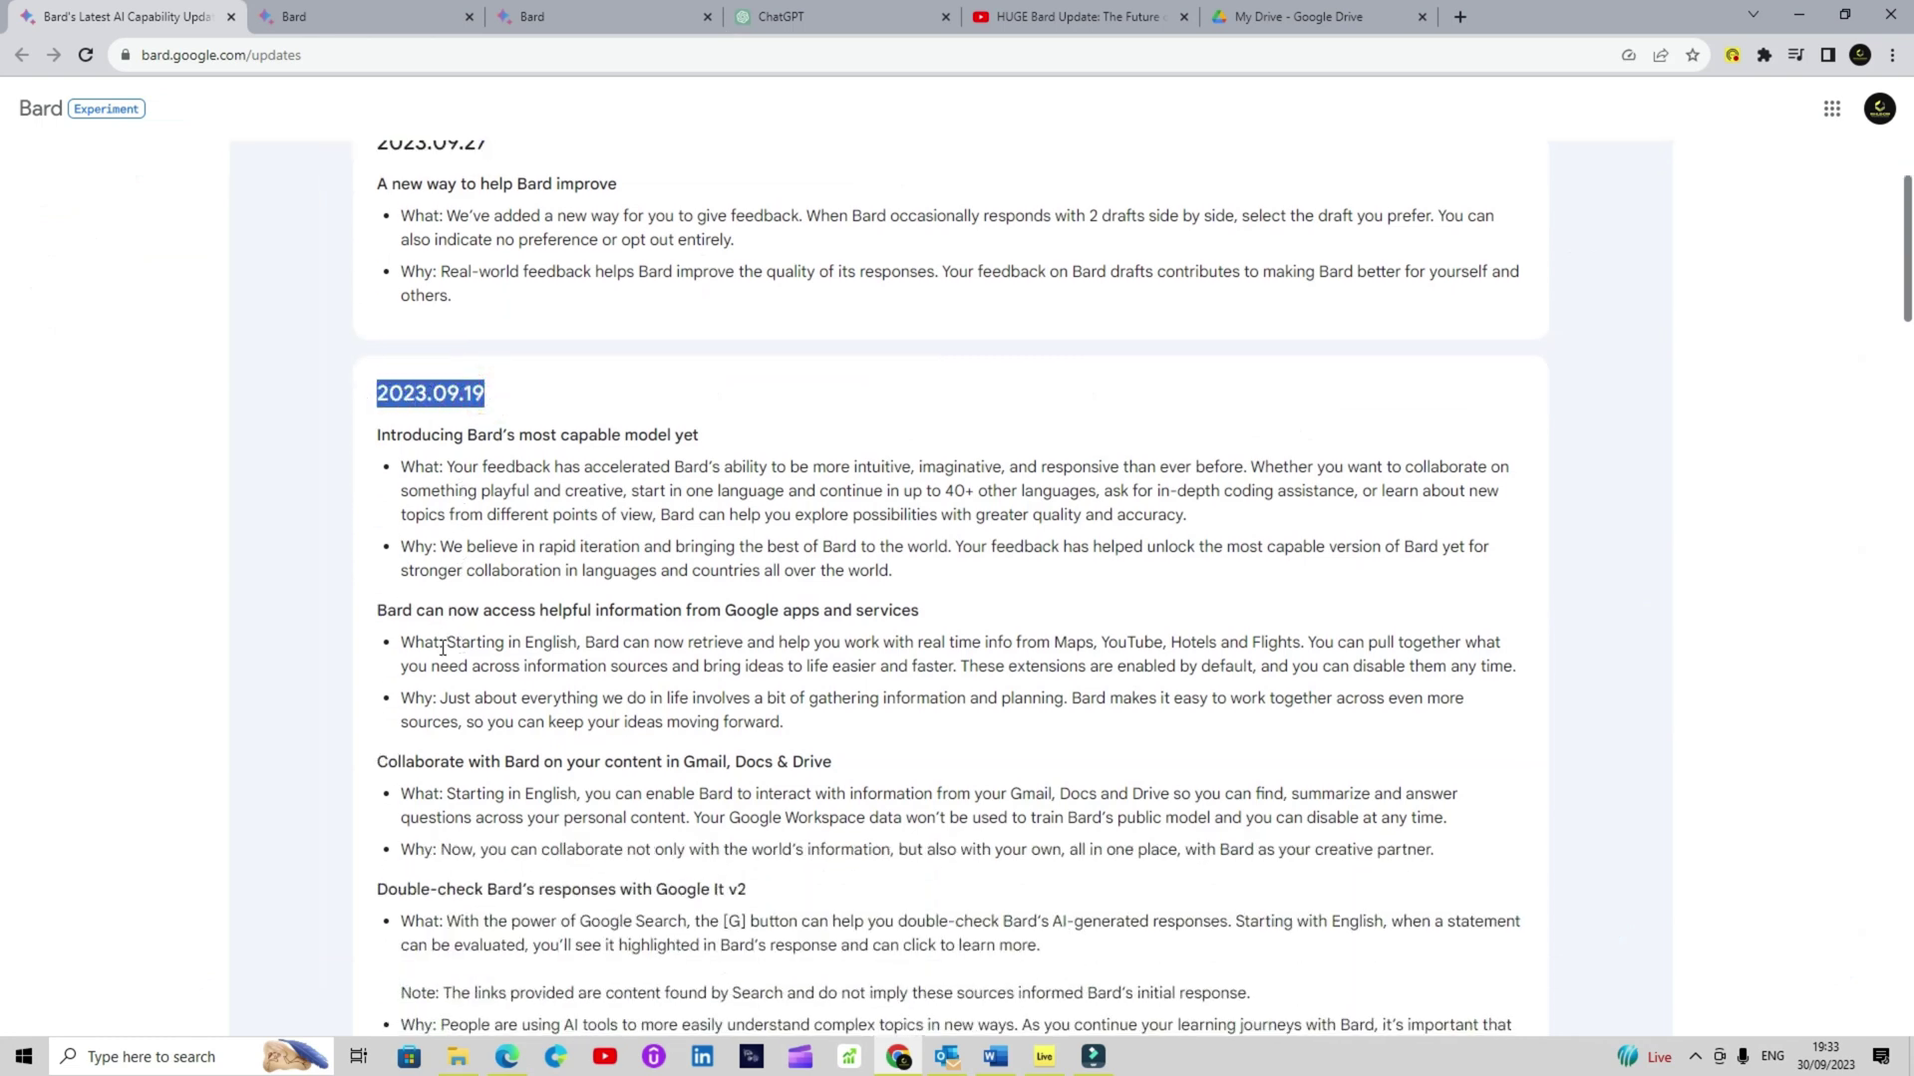
scroll(443, 649, "down", 6)
scroll(434, 646, "down", 3)
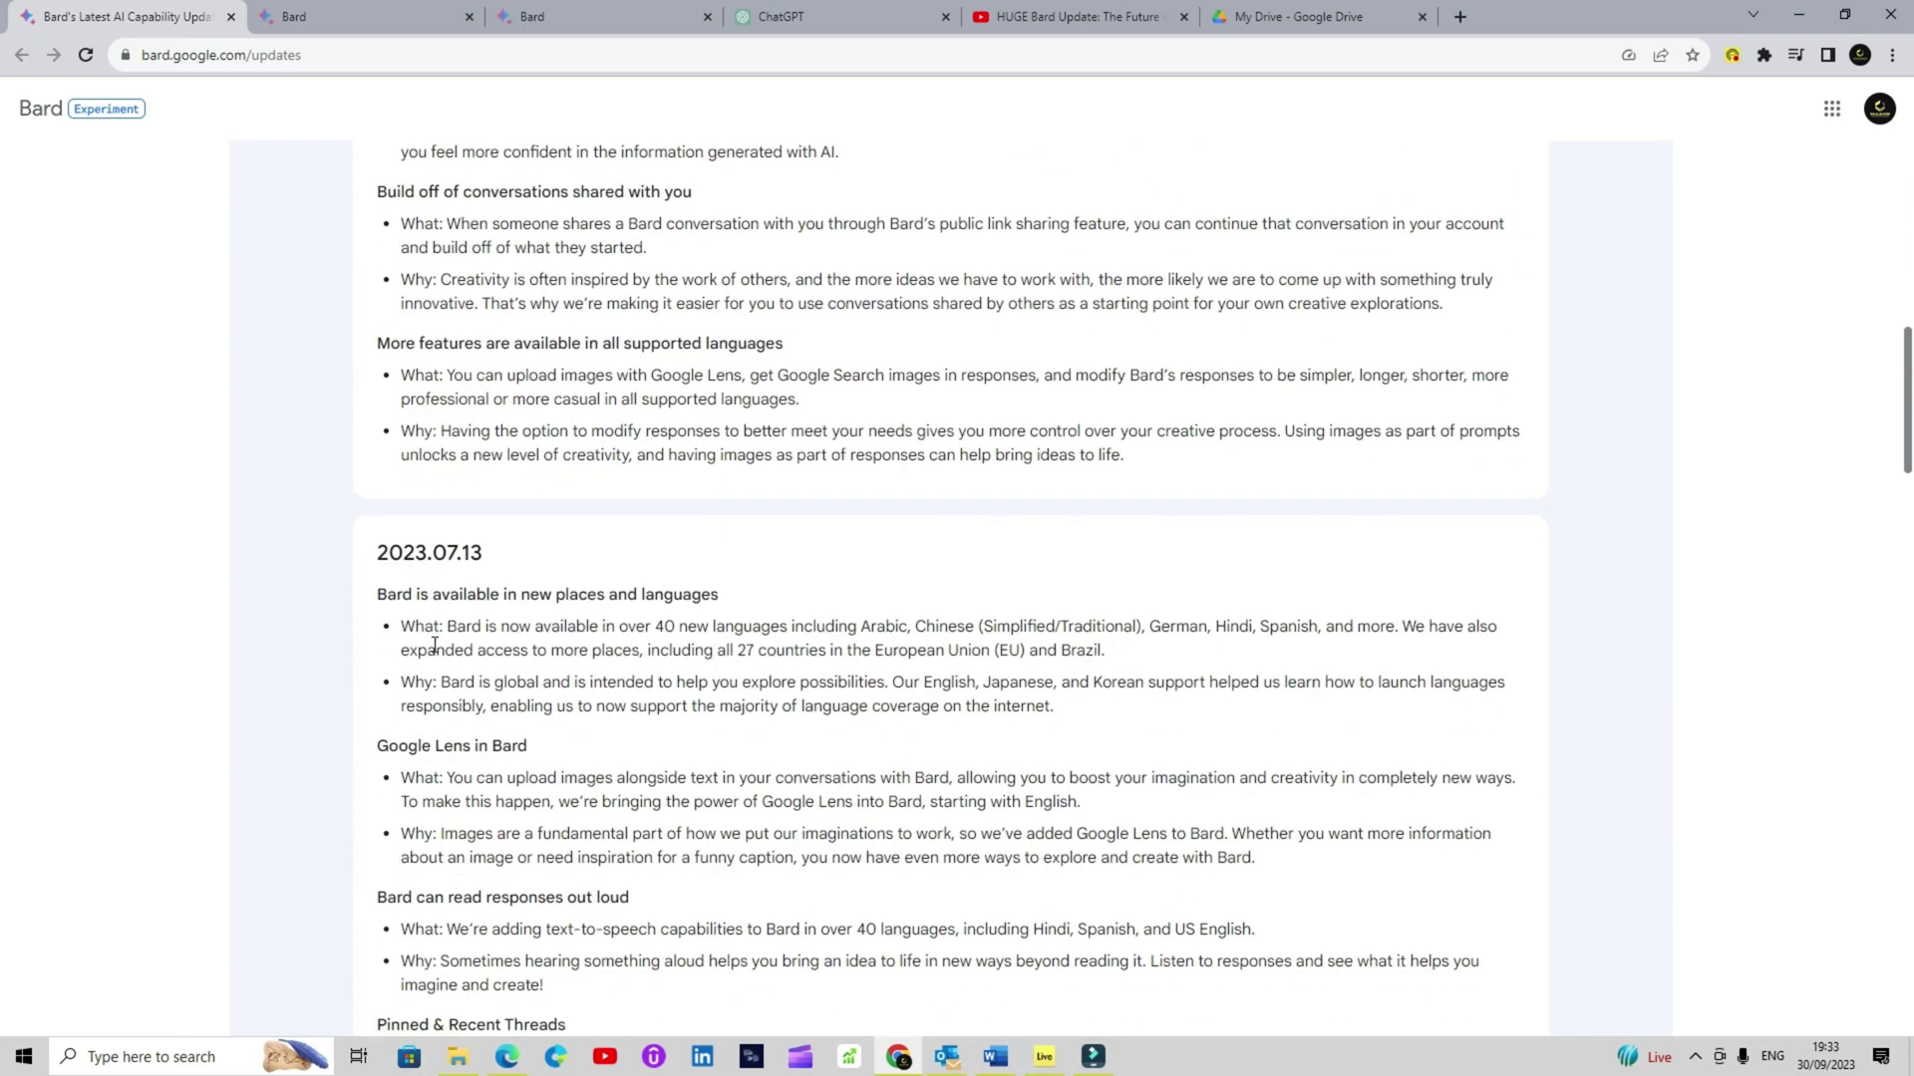
double_click(481, 553)
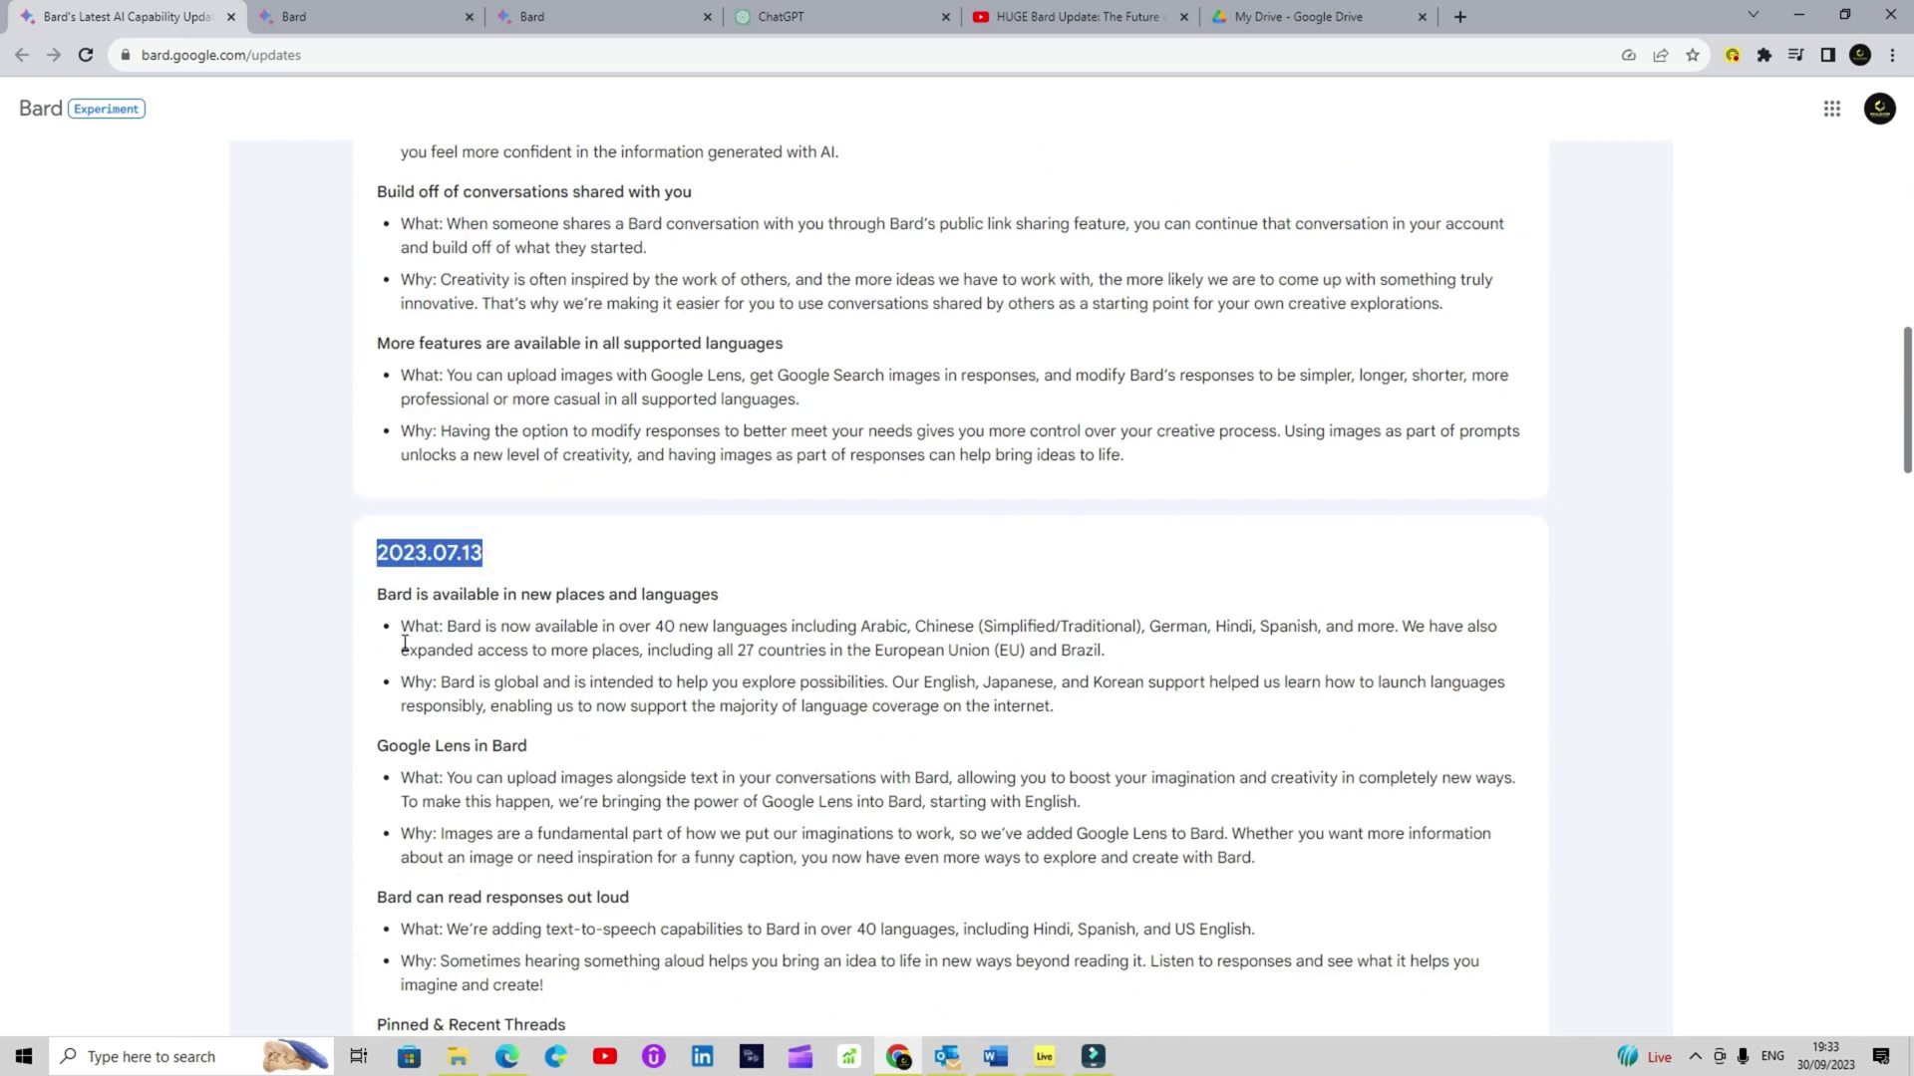
scroll(405, 642, "down", 10)
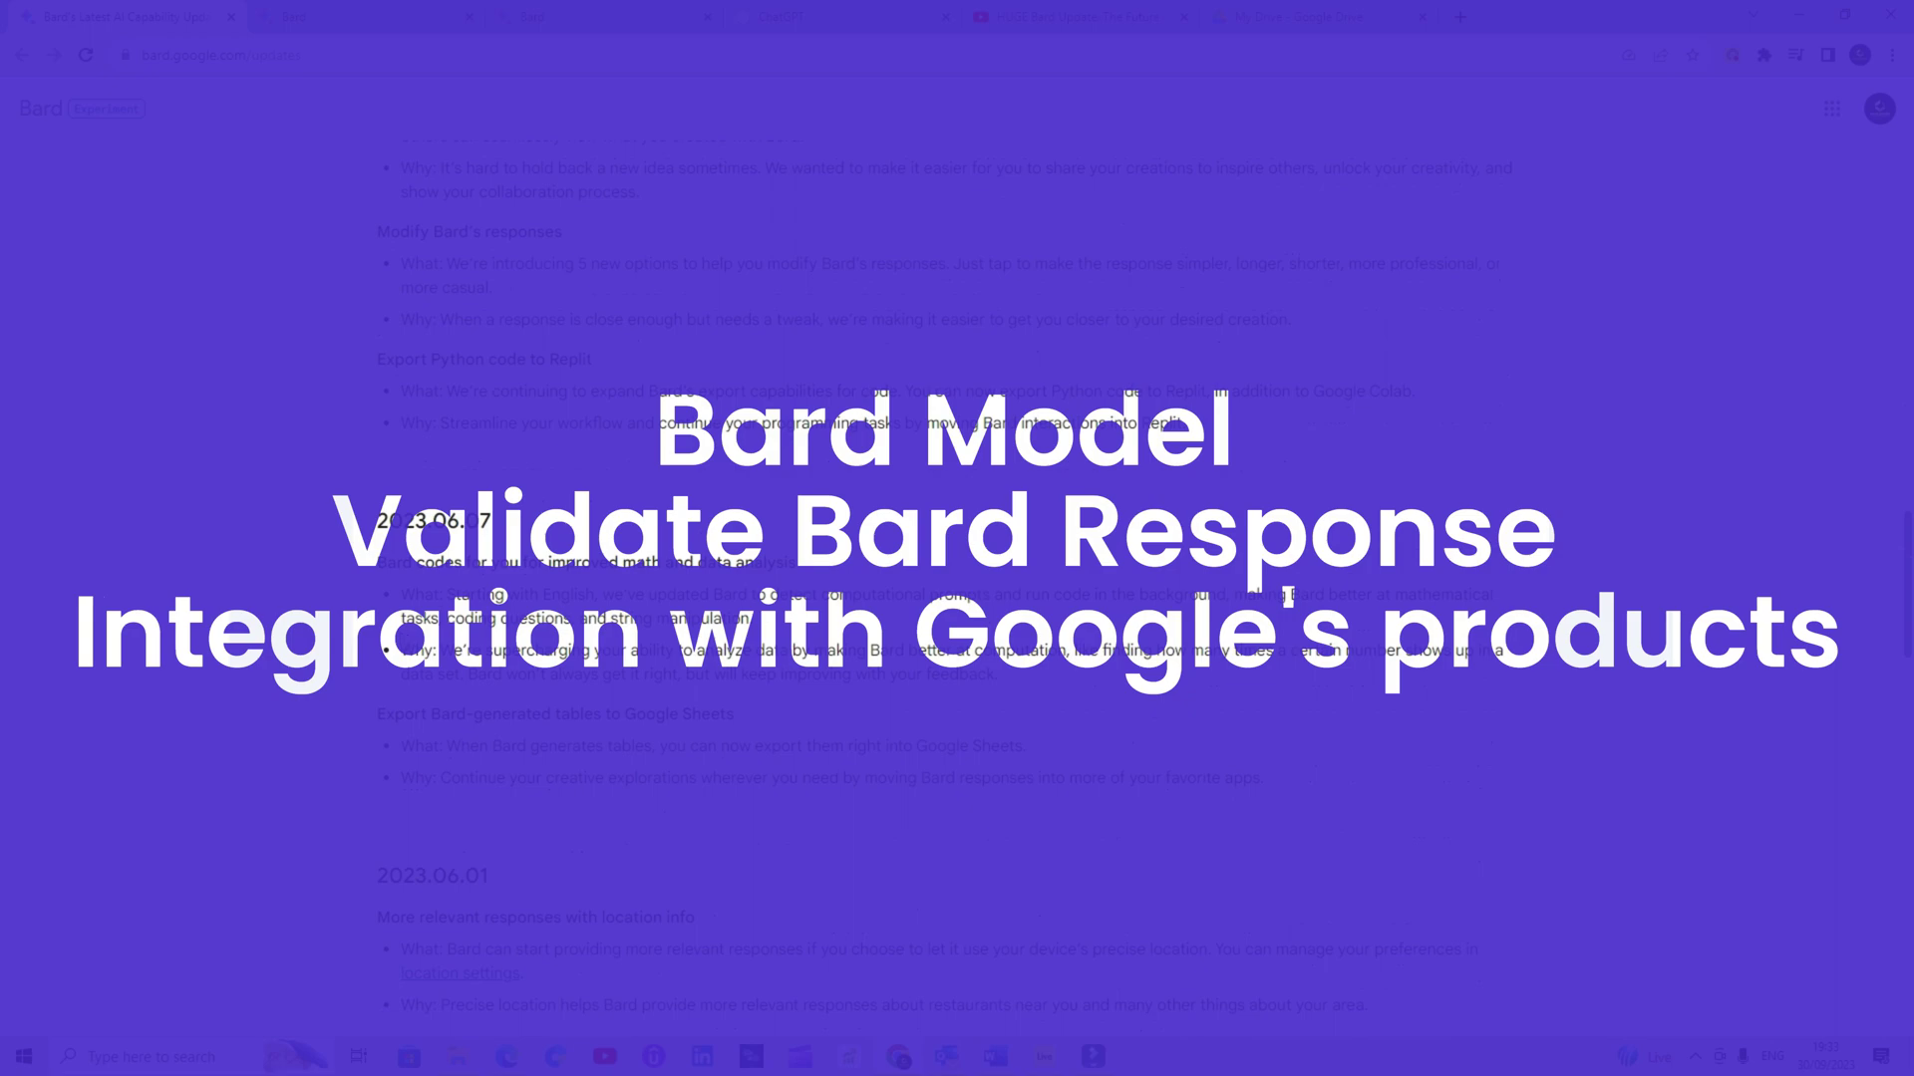
scroll(438, 648, "up", 8)
scroll(438, 647, "up", 20)
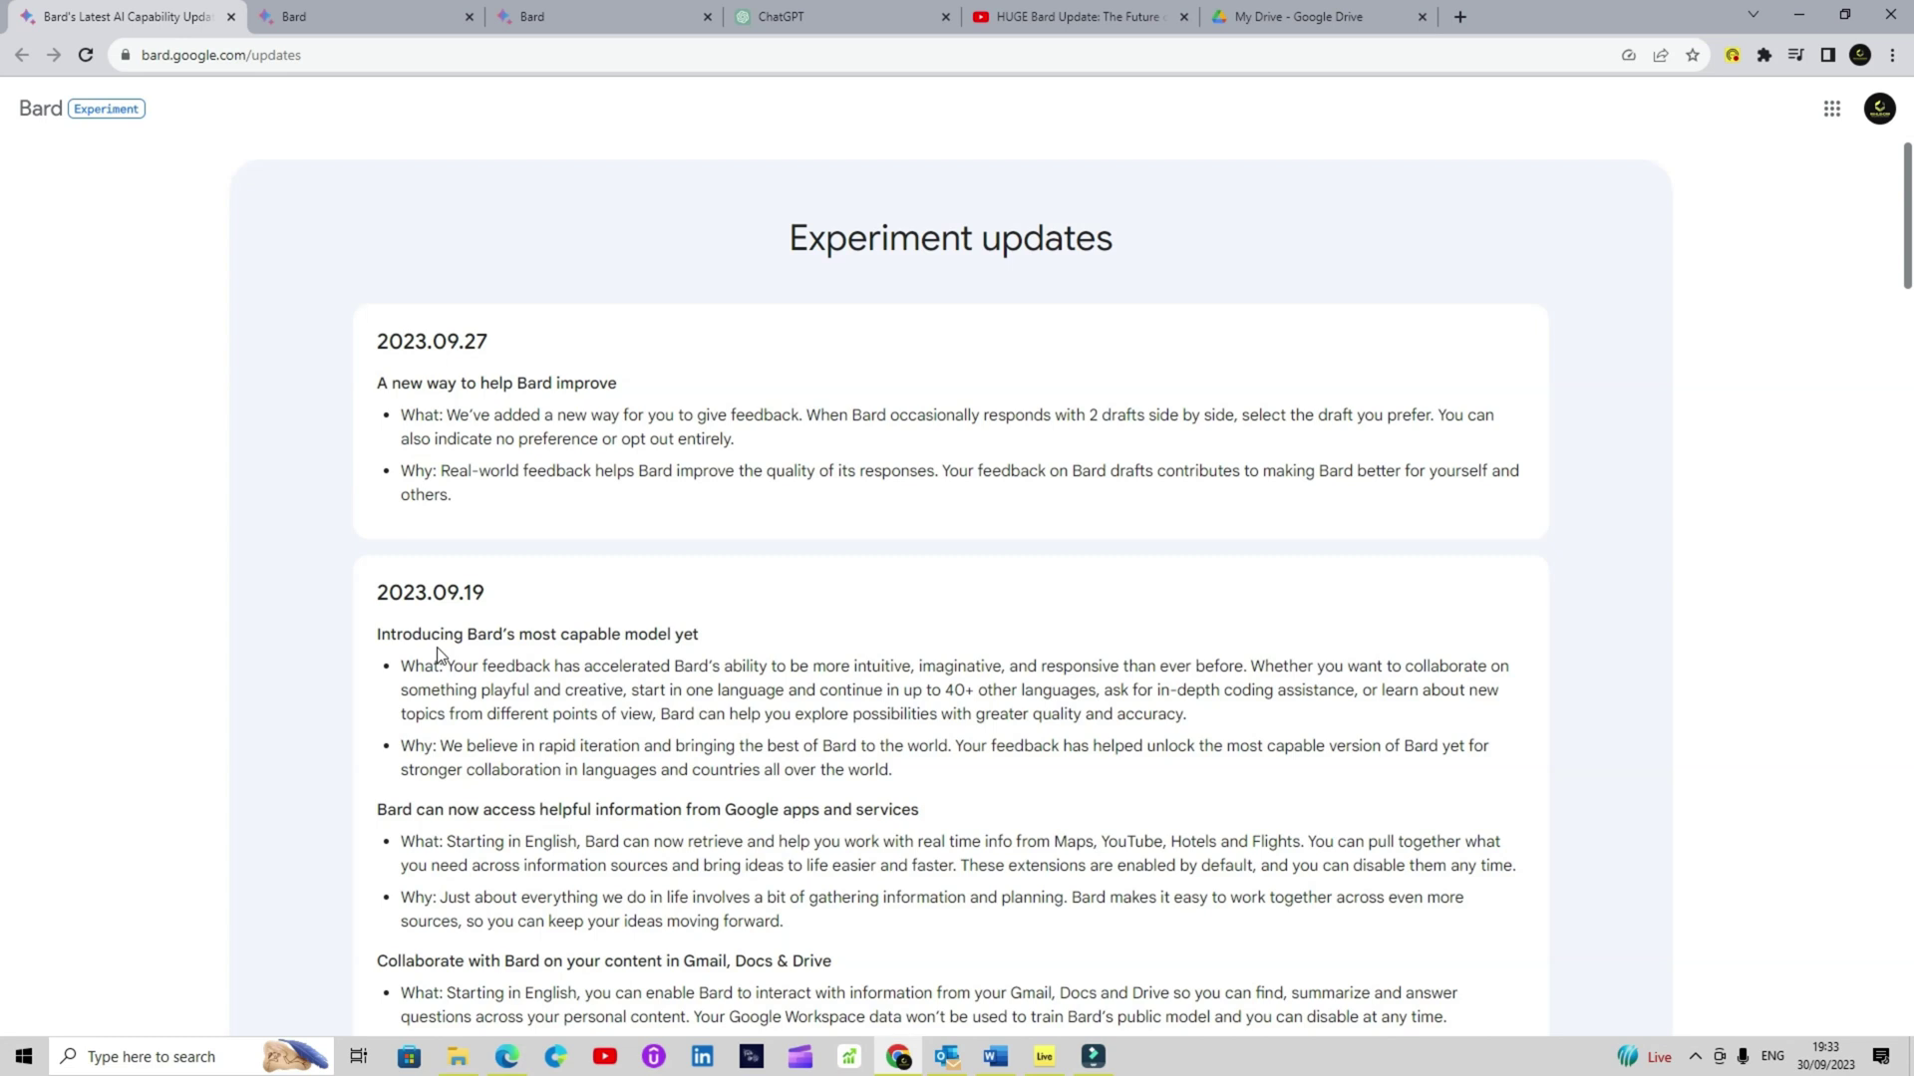
- Highlight the 2023.09.19 date heading and the heading about Bard's most capable model
scroll(439, 653, "down", 2)
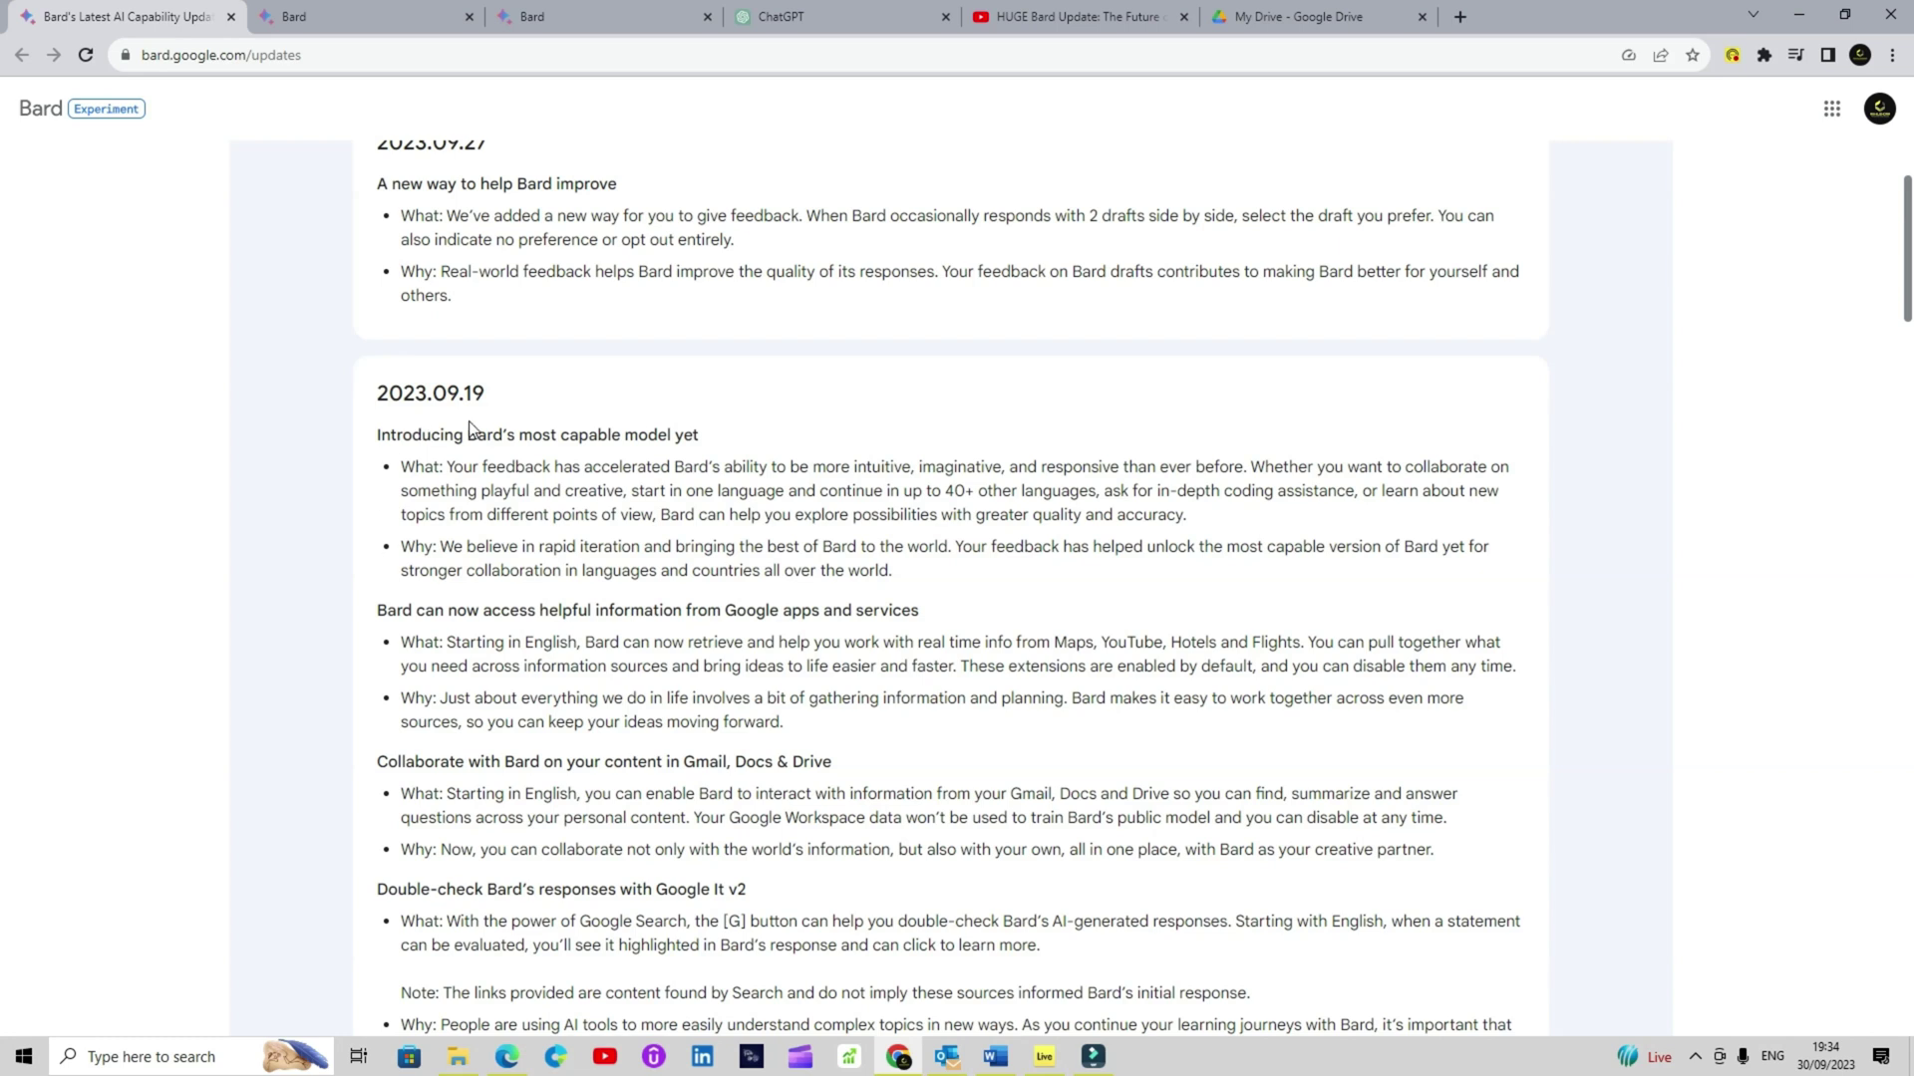
left_click_drag(501, 397, 388, 395)
left_click(465, 543)
left_click_drag(485, 396, 388, 395)
left_click(700, 541)
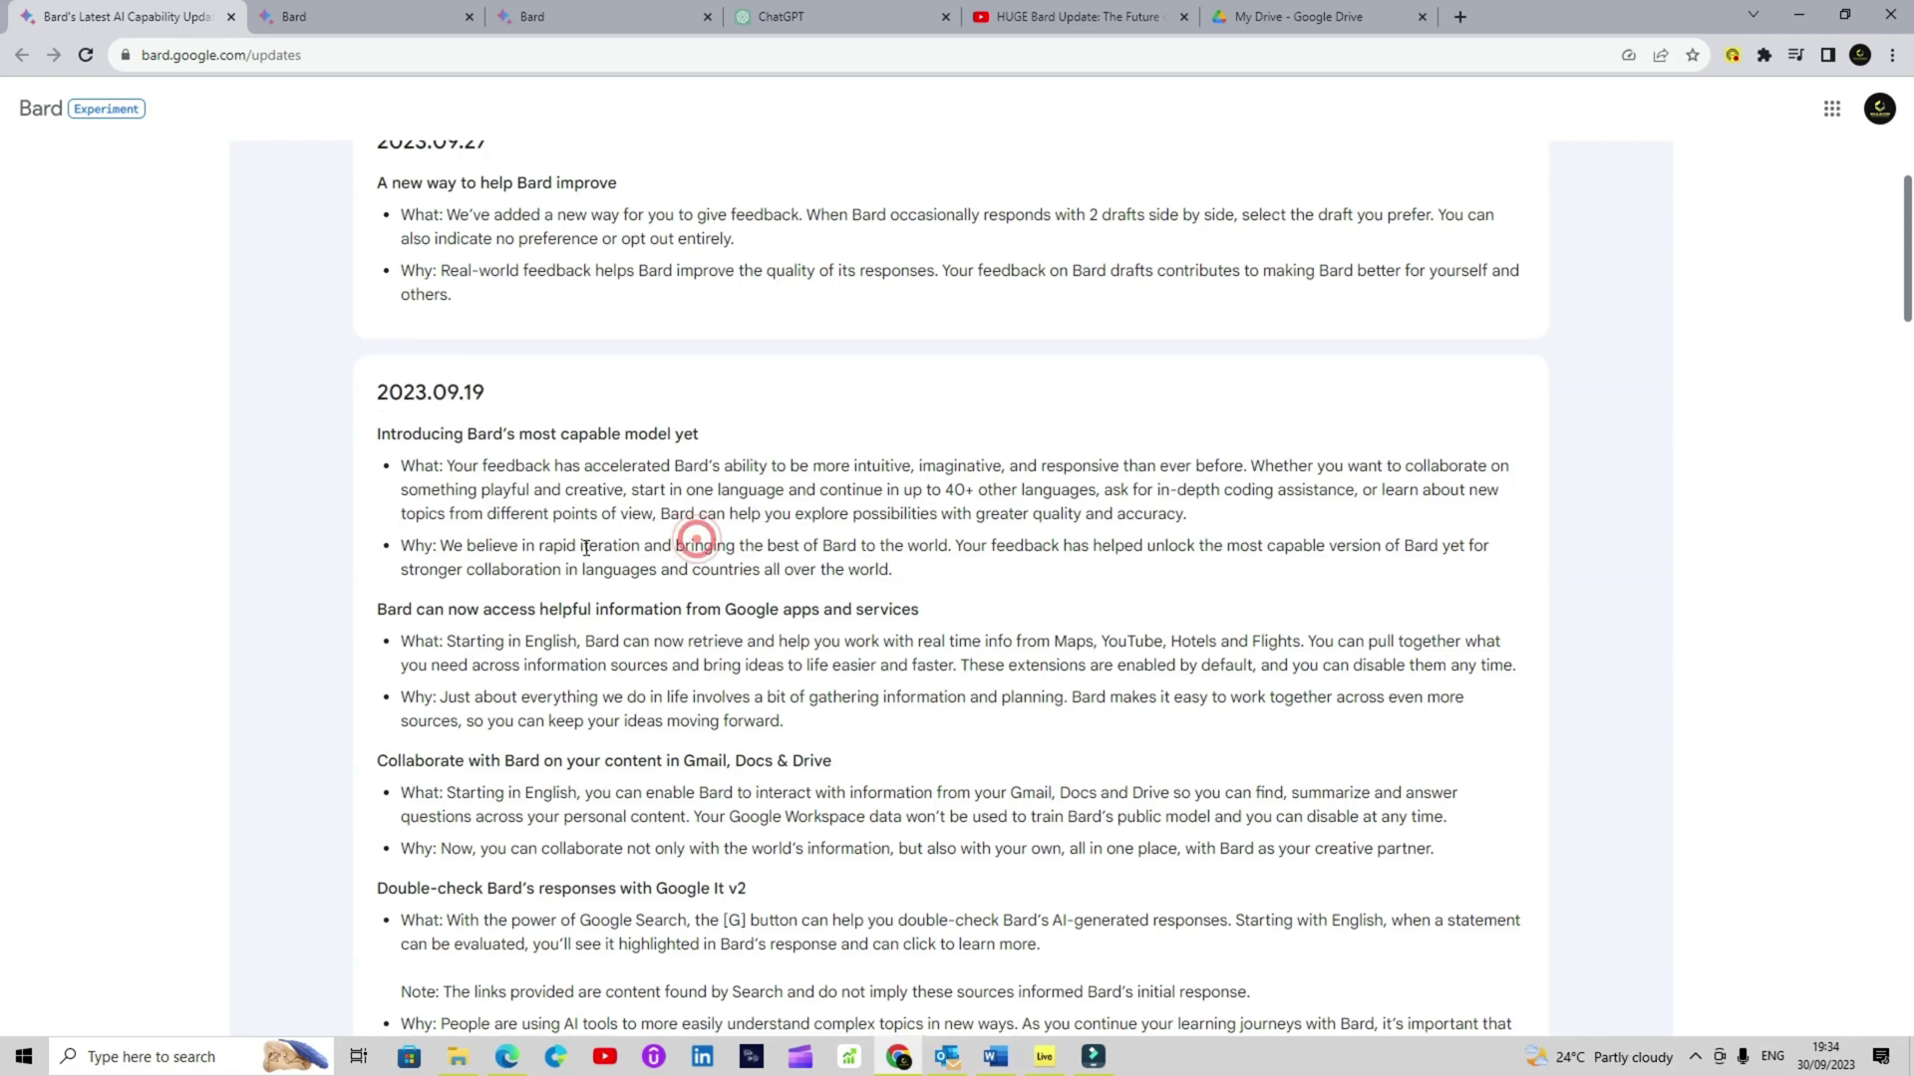
scroll(693, 449, "down", 2)
left_click_drag(703, 242, 368, 237)
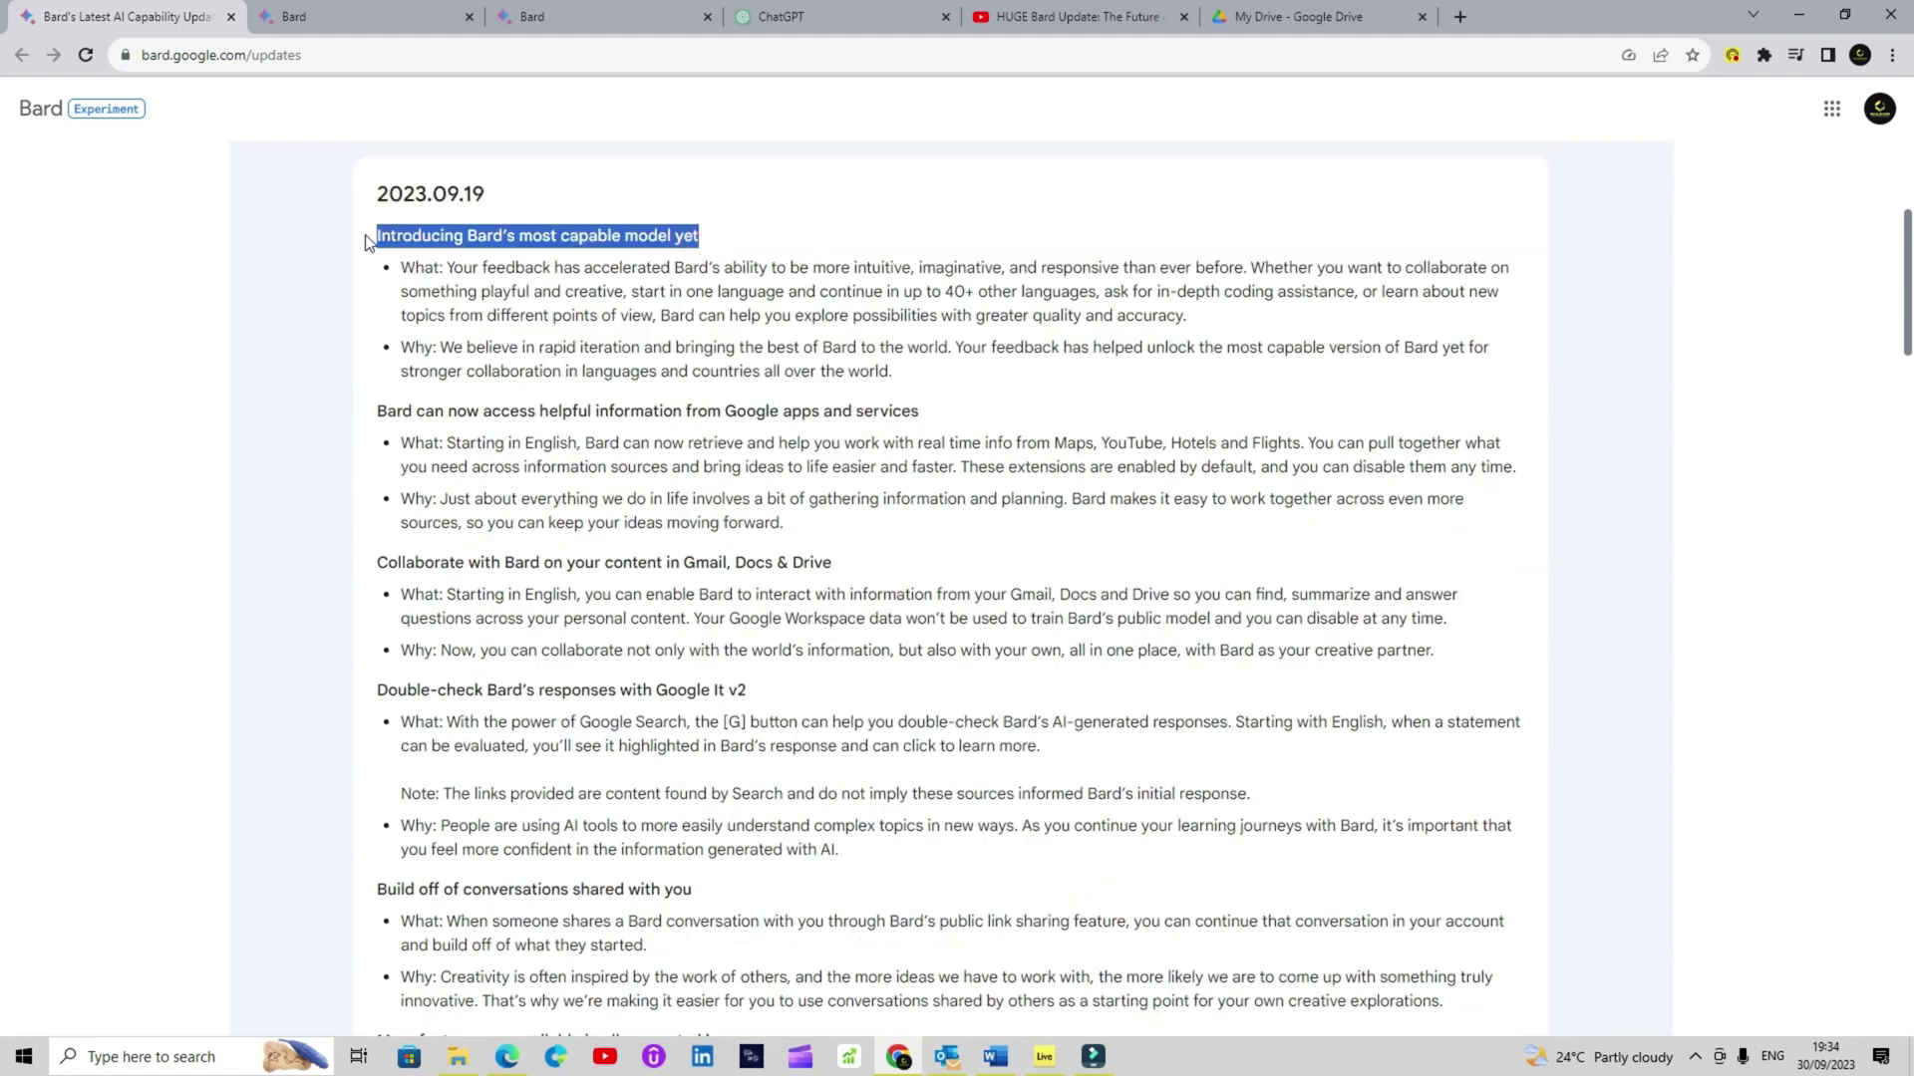
left_click(607, 370)
left_click(1208, 313)
- Select the 2023.09.19 update text, then the notes on Google apps and Gmail, Docs & Drive
left_click_drag(395, 271, 936, 720)
left_click(945, 535)
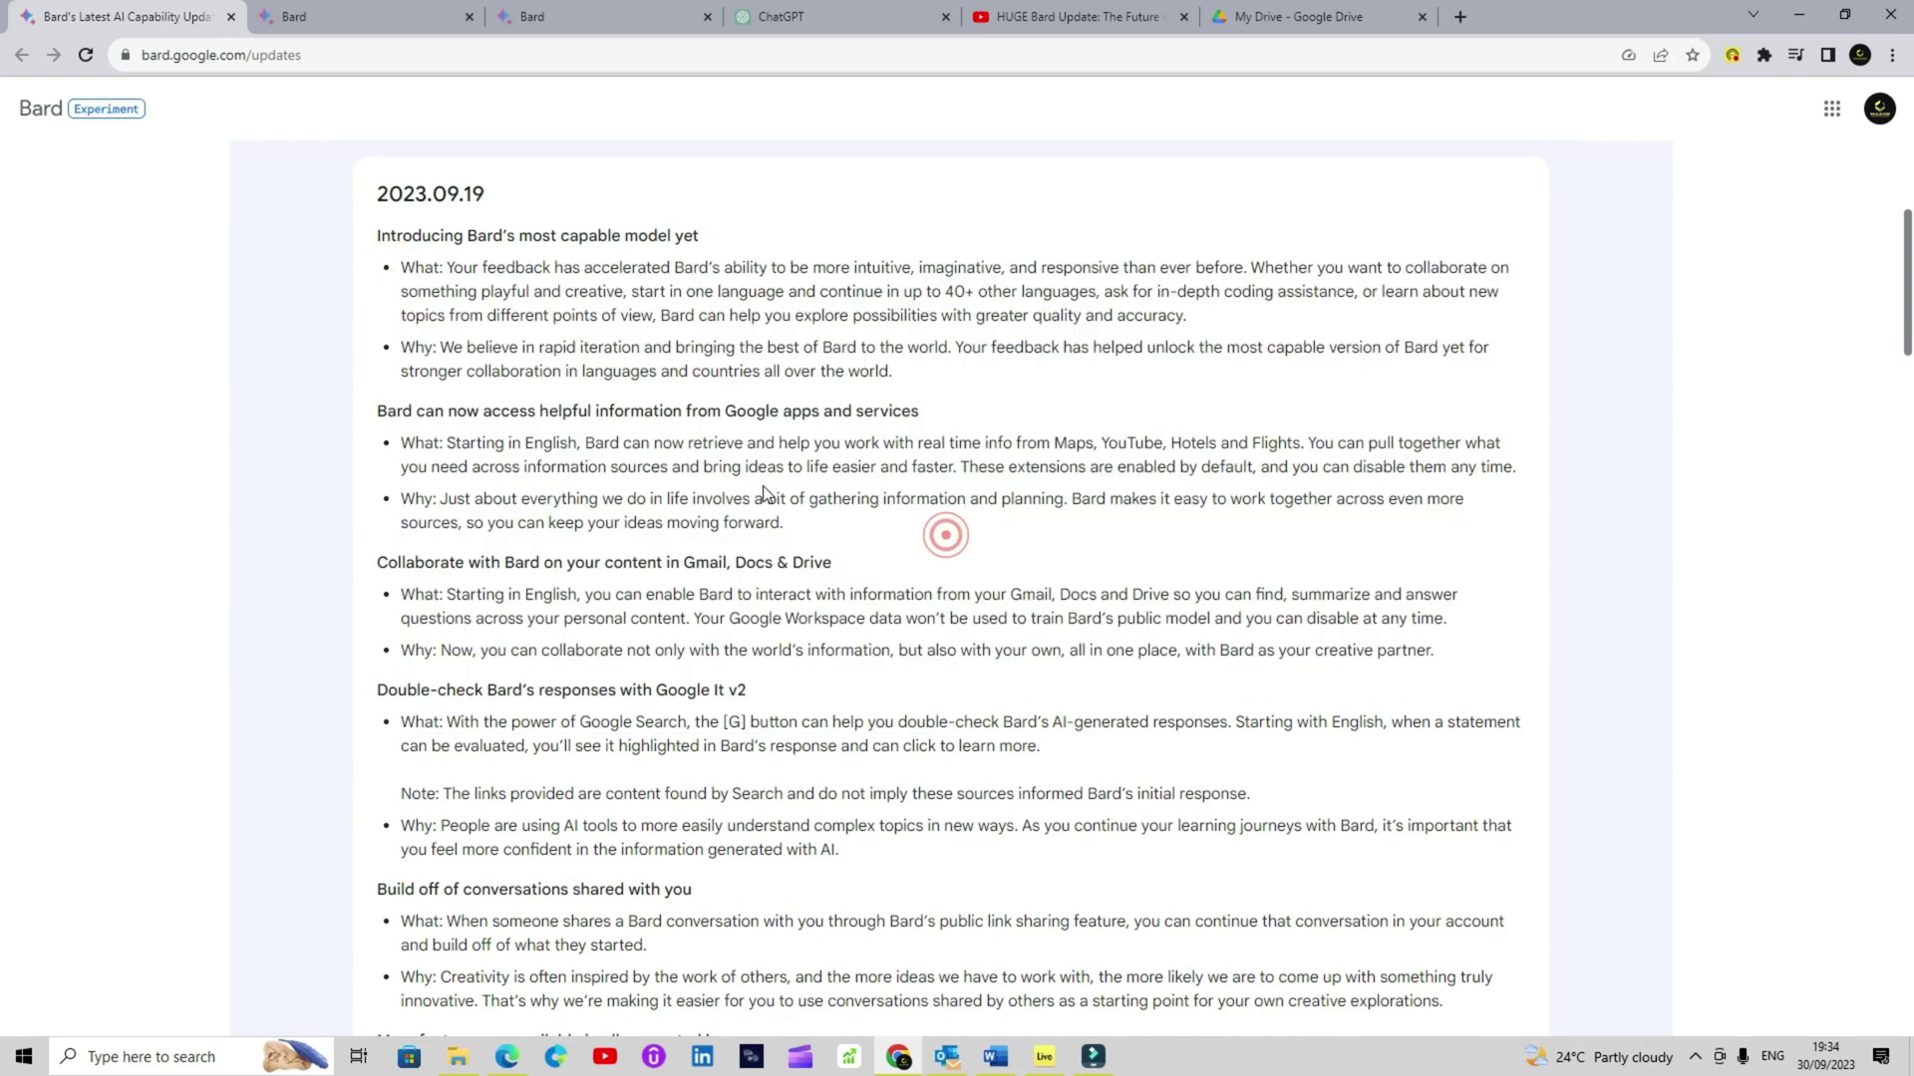
scroll(703, 461, "down", 2)
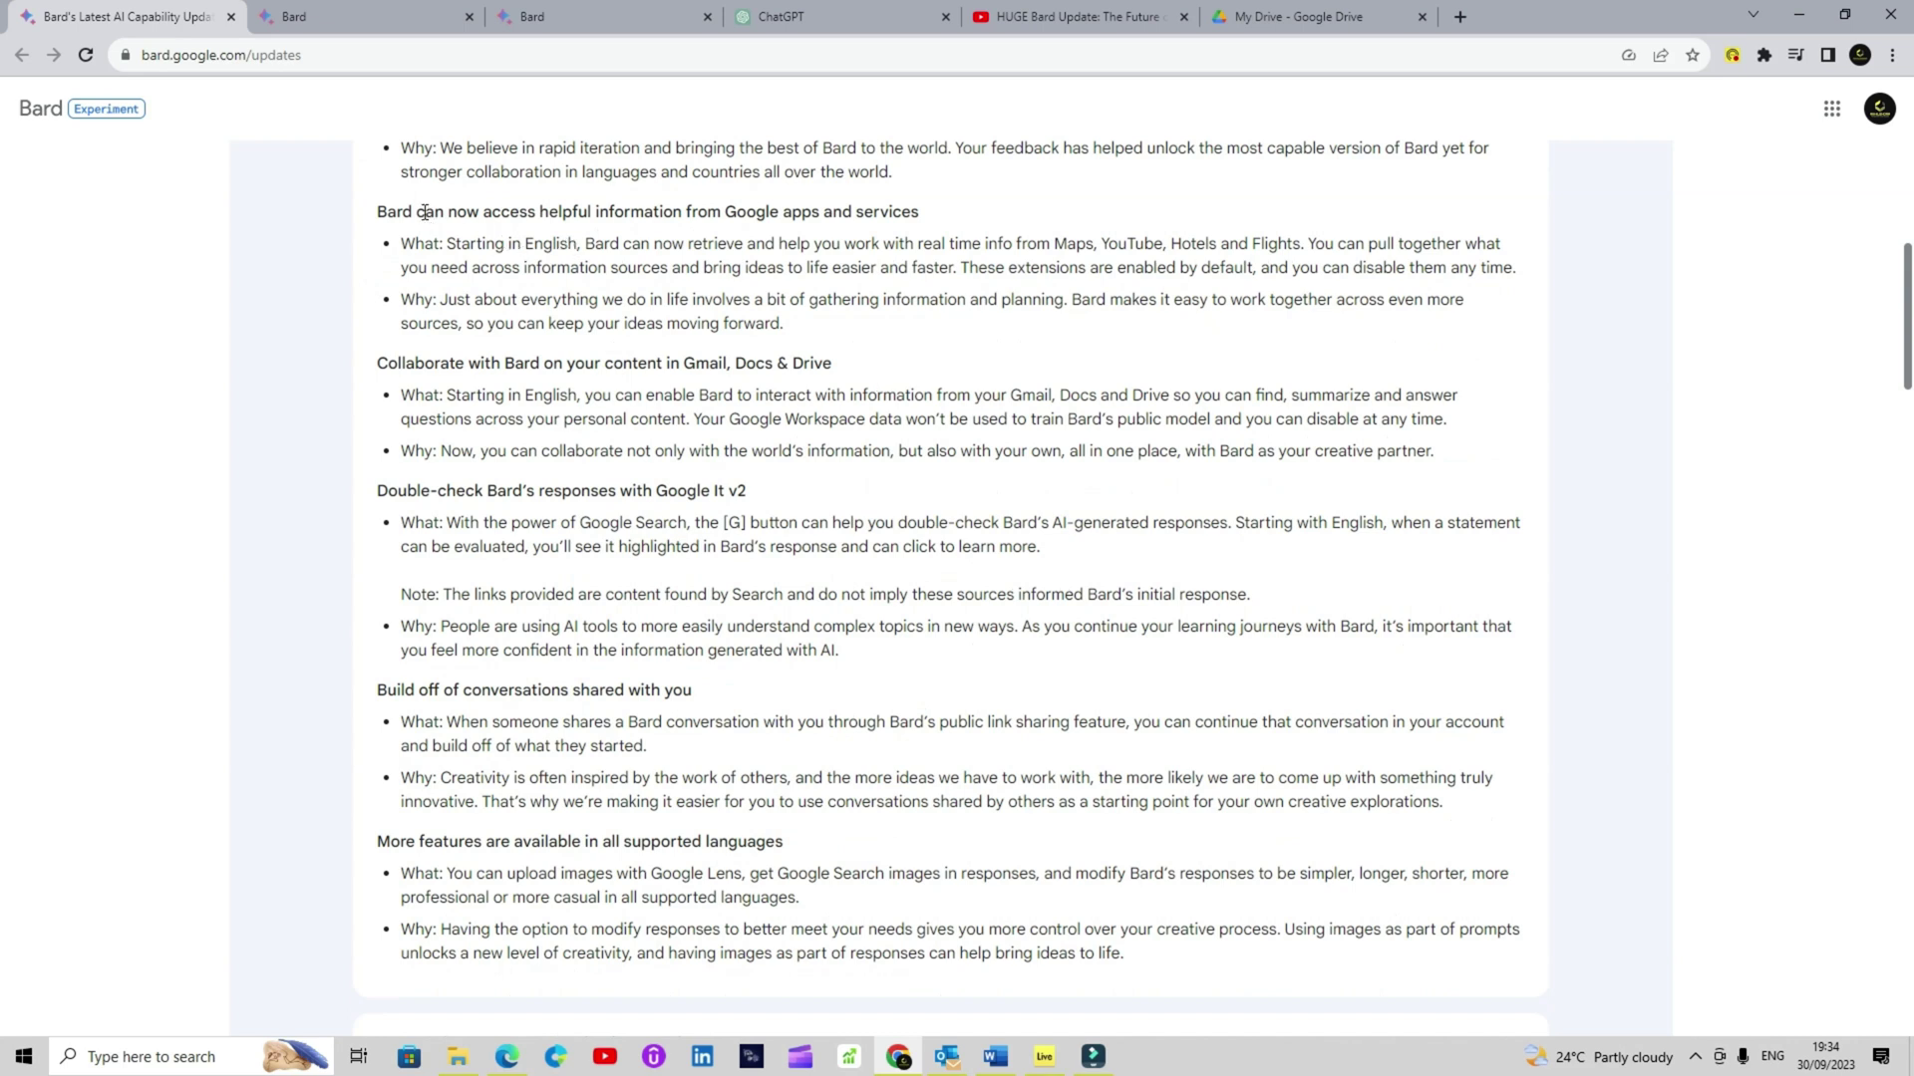
left_click_drag(379, 209, 1445, 456)
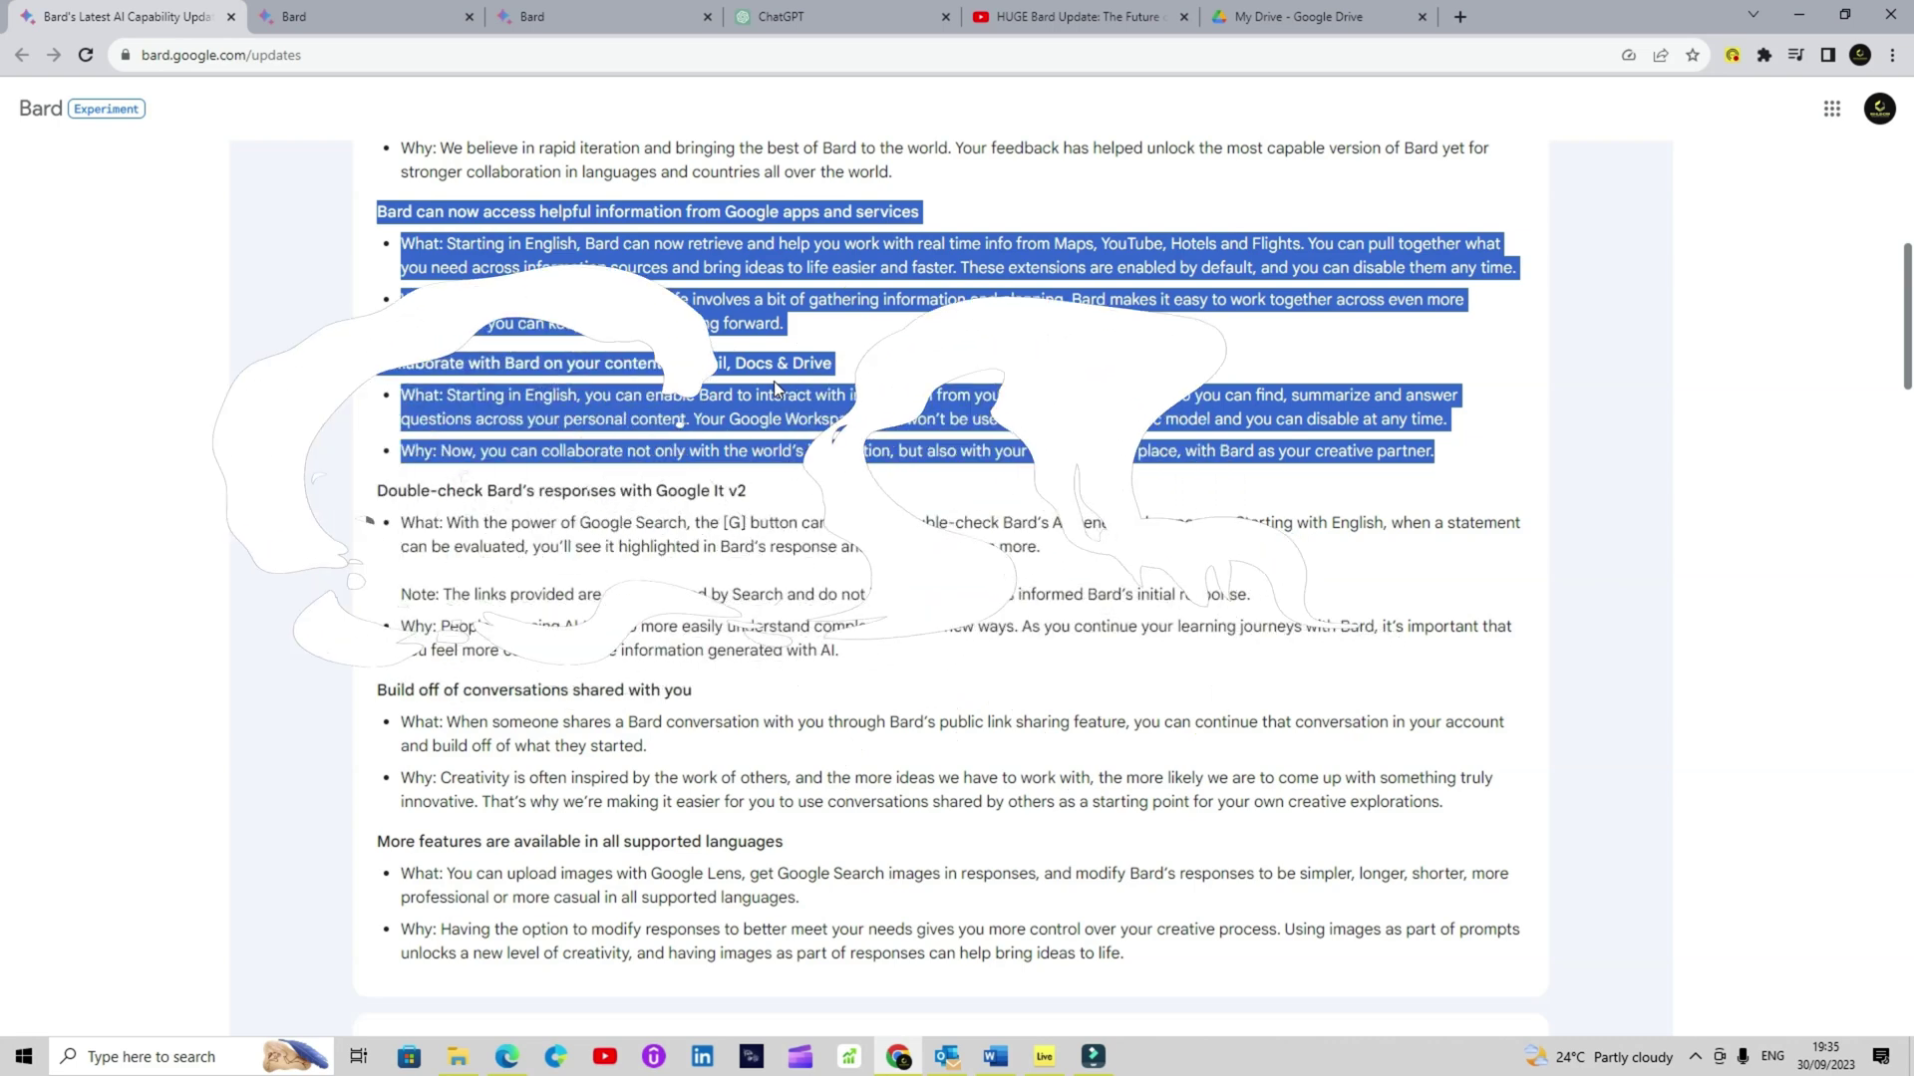
scroll(773, 381, "down", 3)
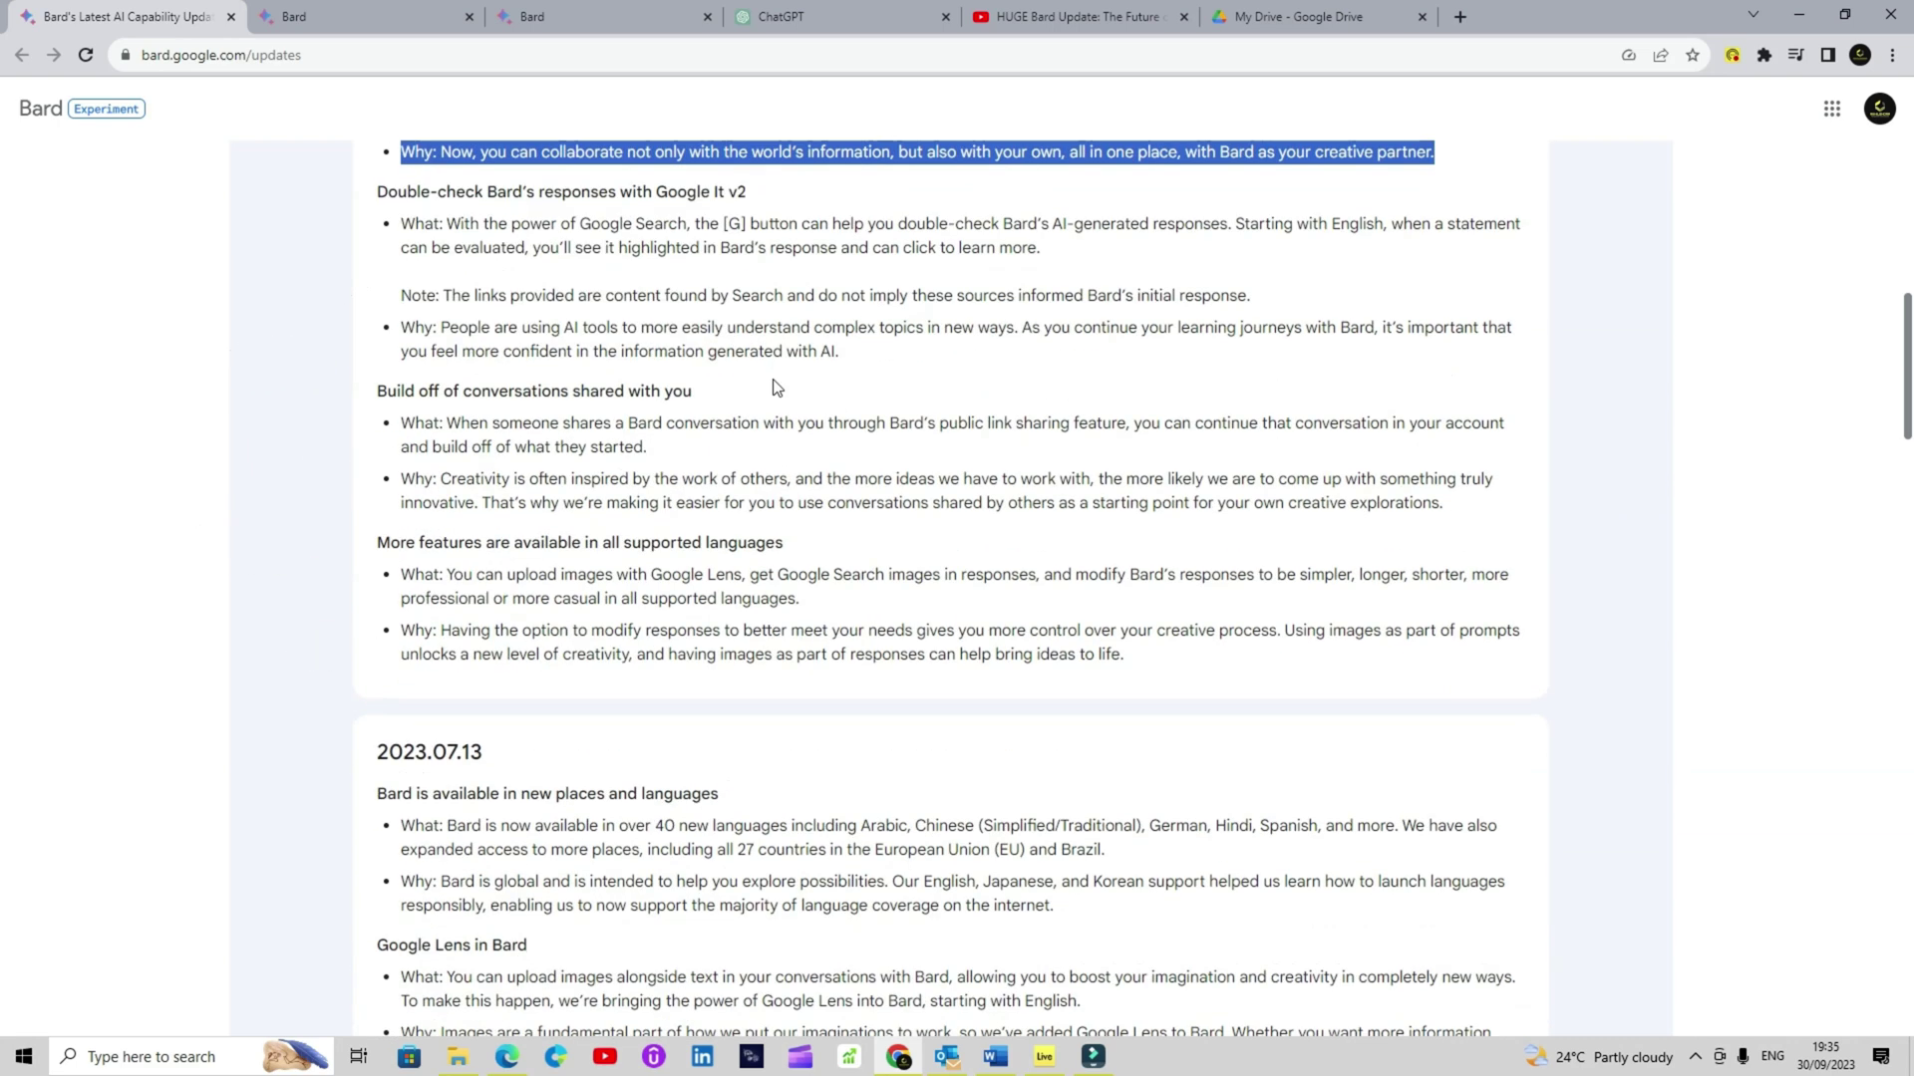
- Return to the Bard chat start page and refresh the suggested sample prompts
left_click(580, 4)
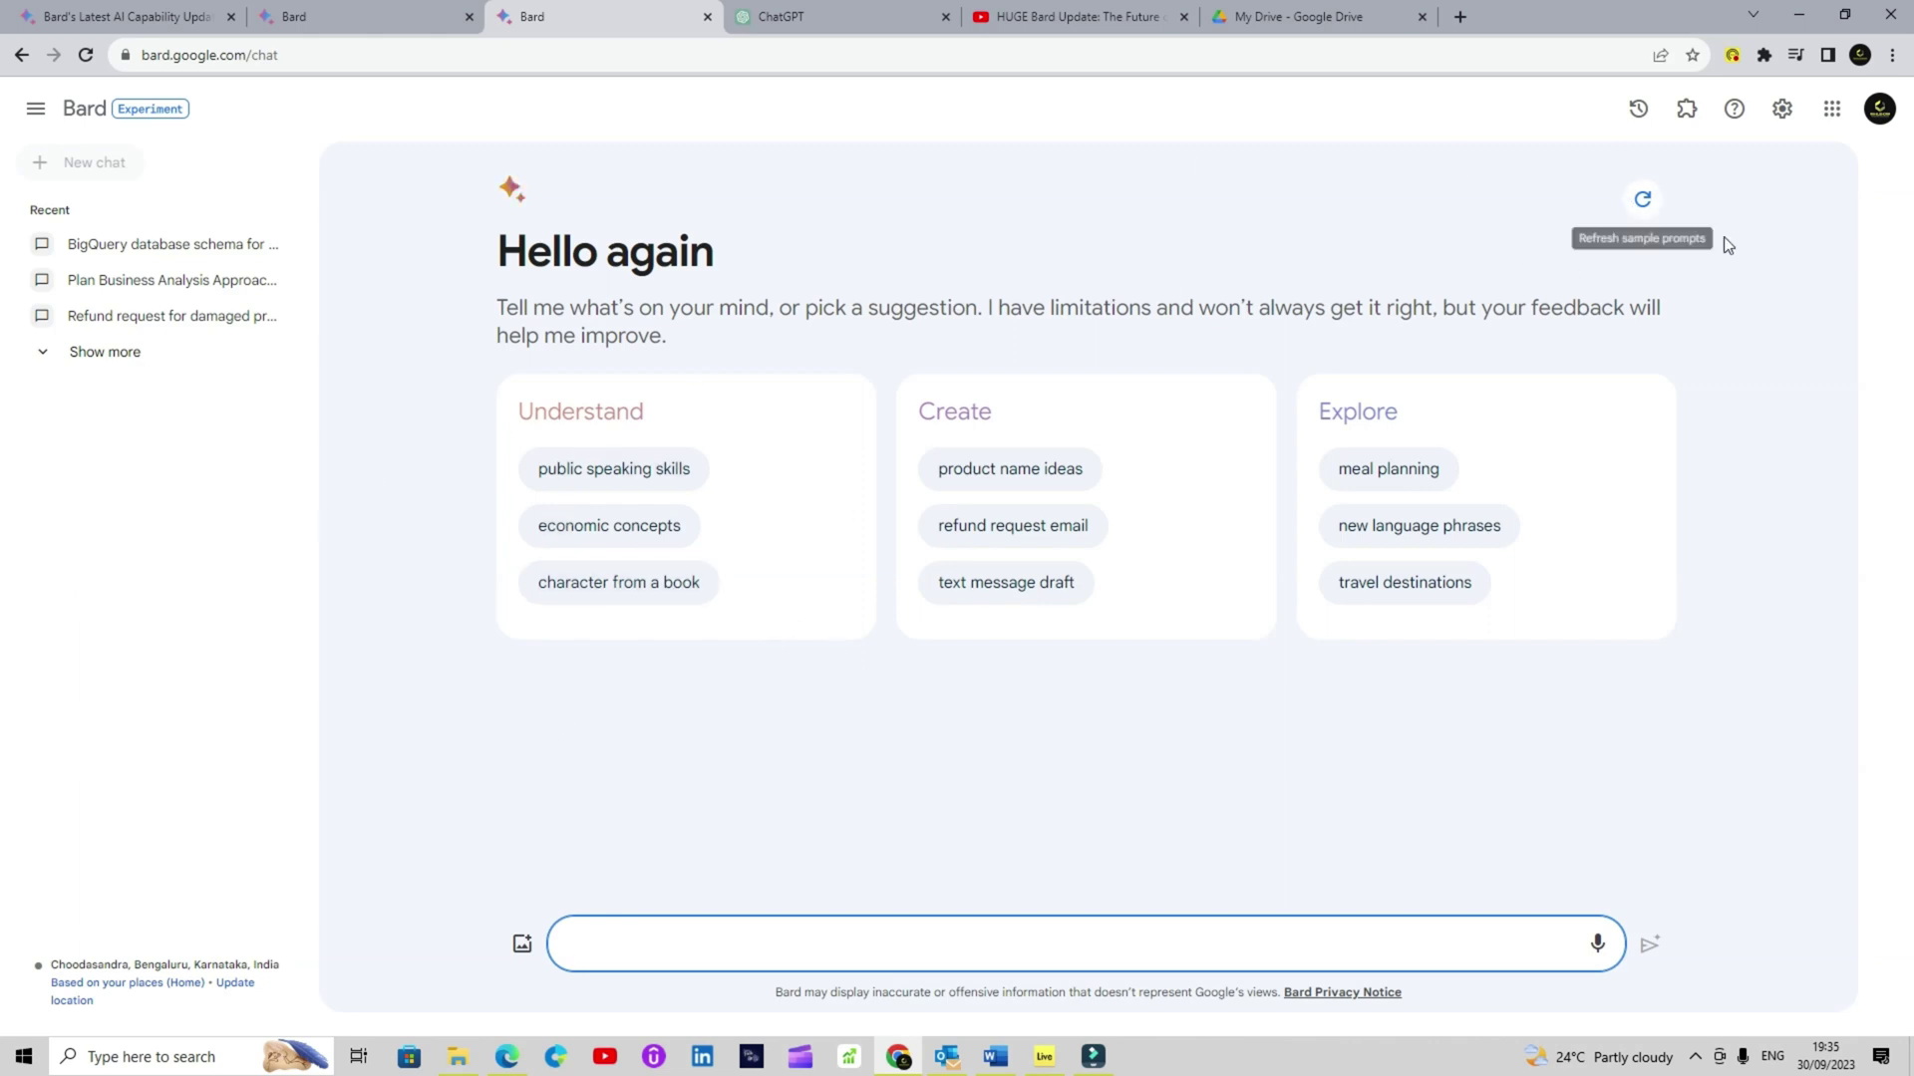
left_click(1642, 202)
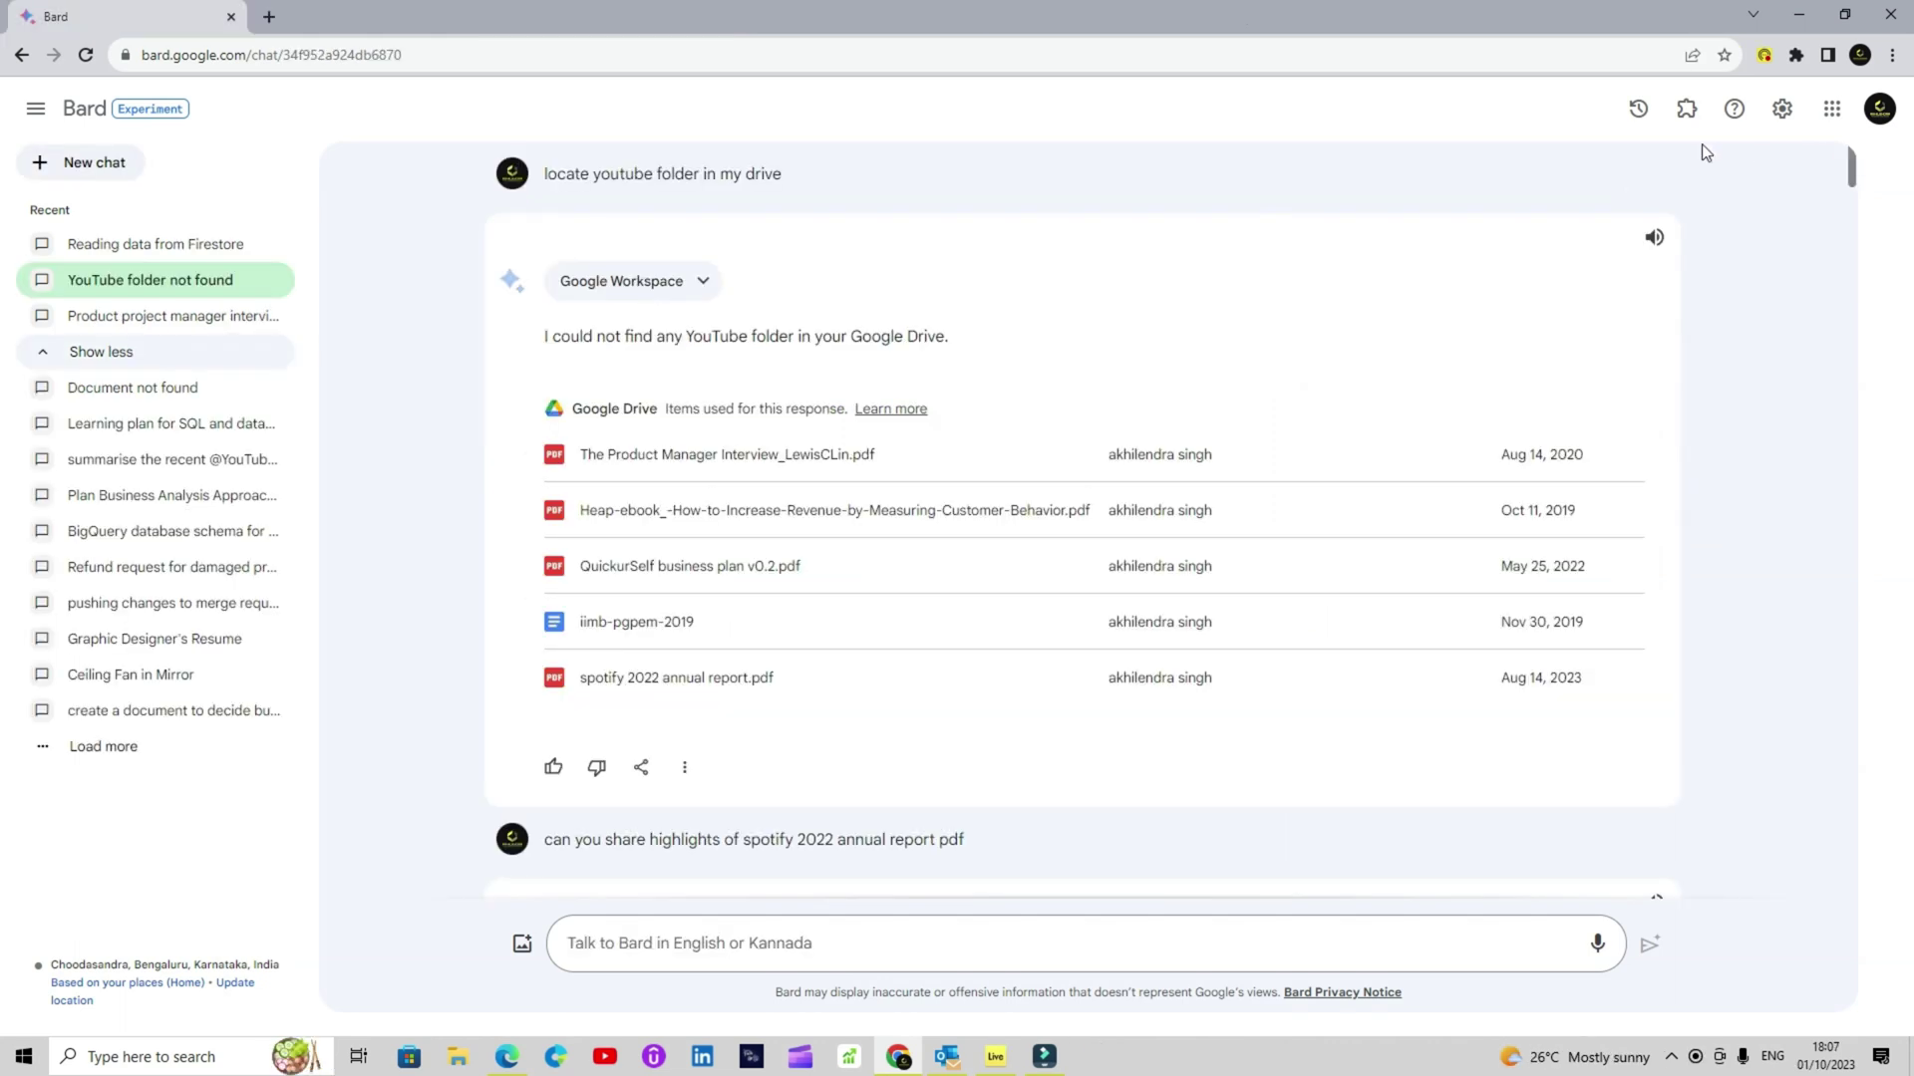
- Browse the Flights, Hotels, Maps, Workspace and YouTube extension cards and check the settings menu
left_click(1686, 118)
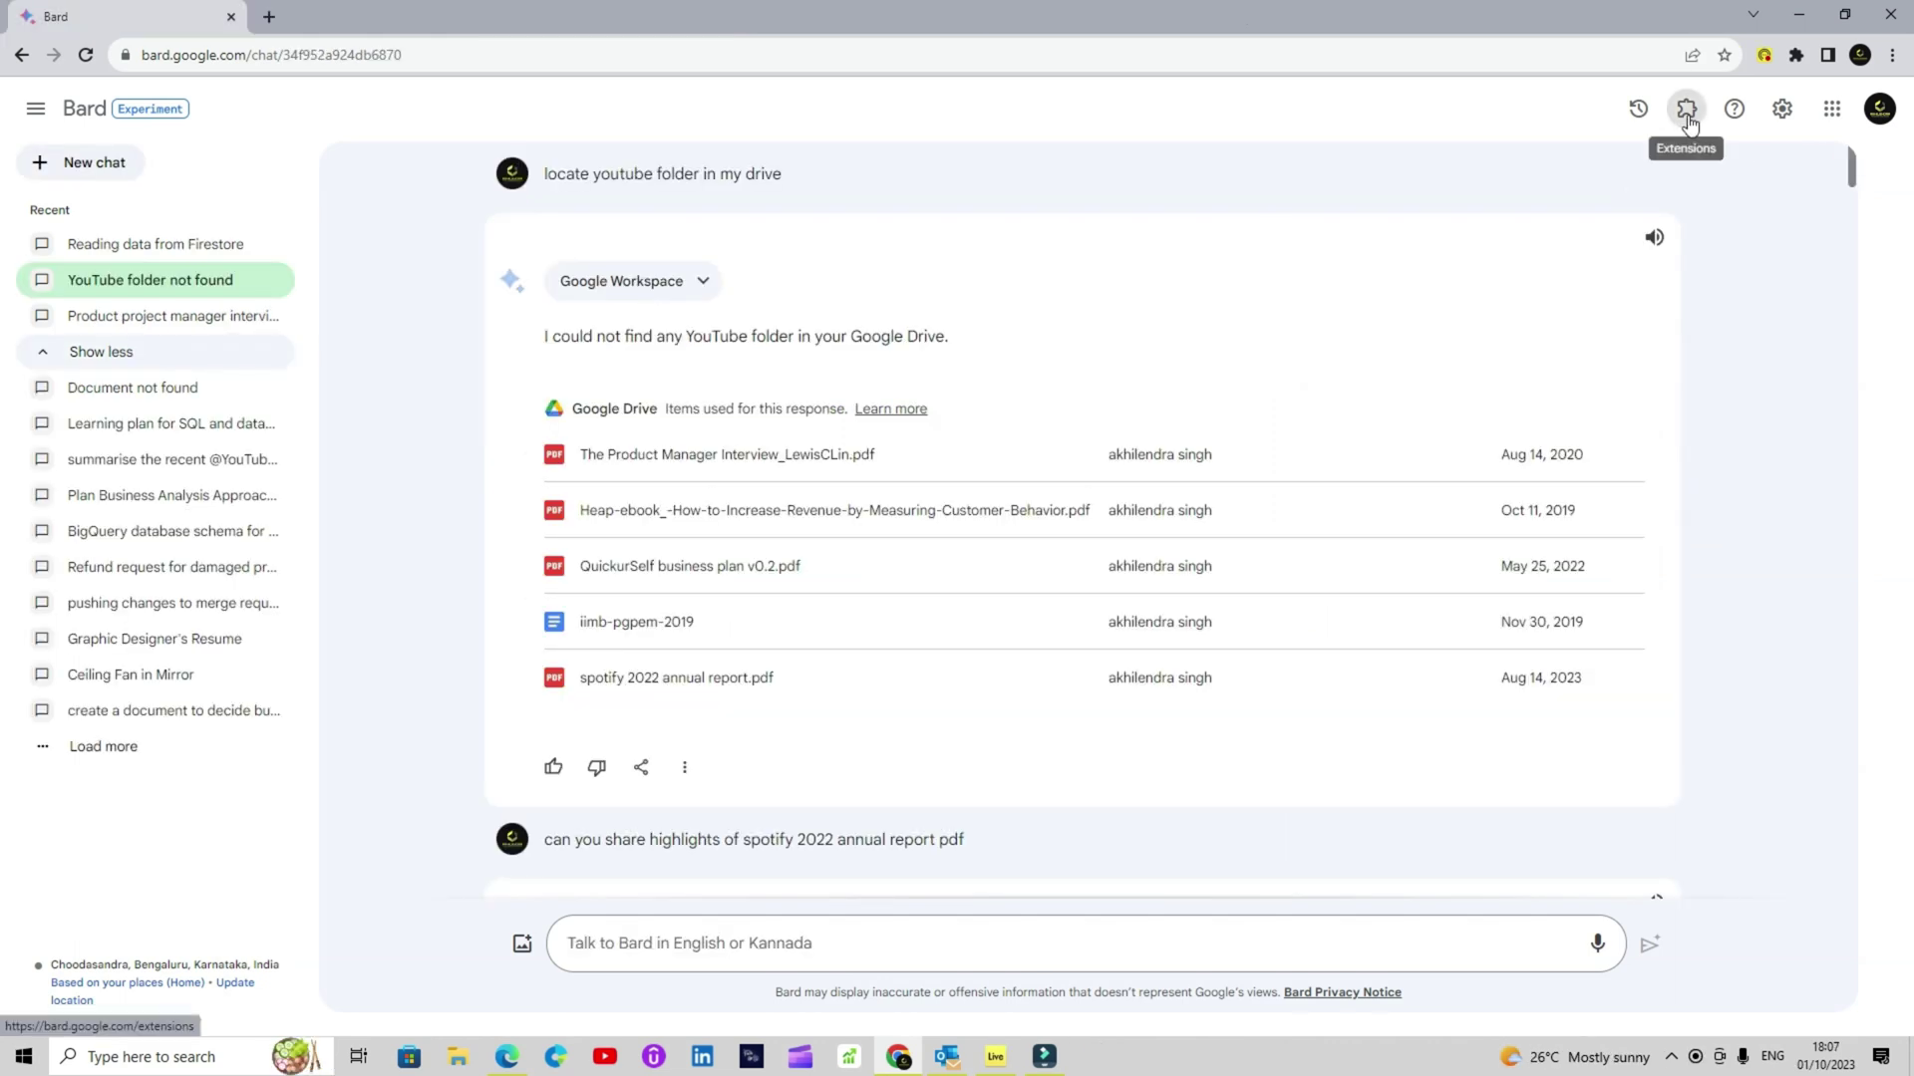
scroll(539, 711, "down", 2)
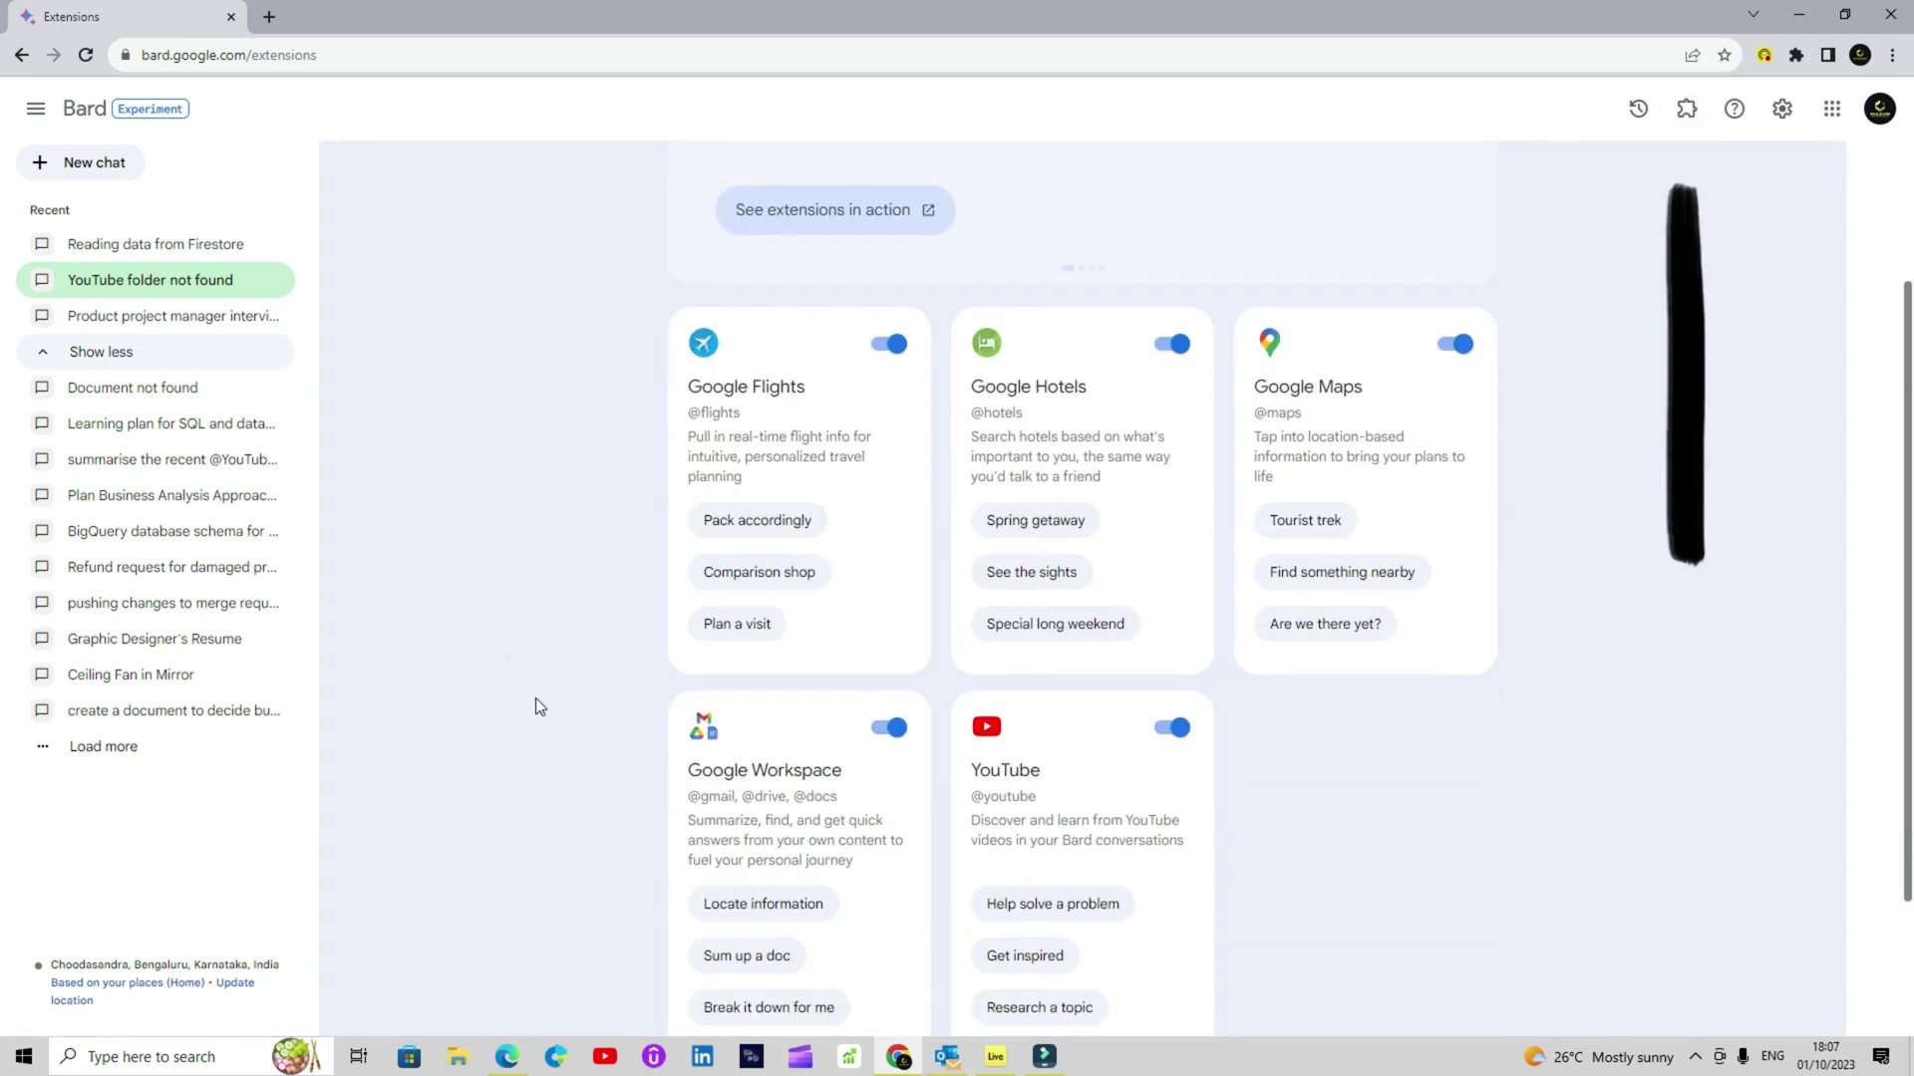
scroll(538, 707, "down", 2)
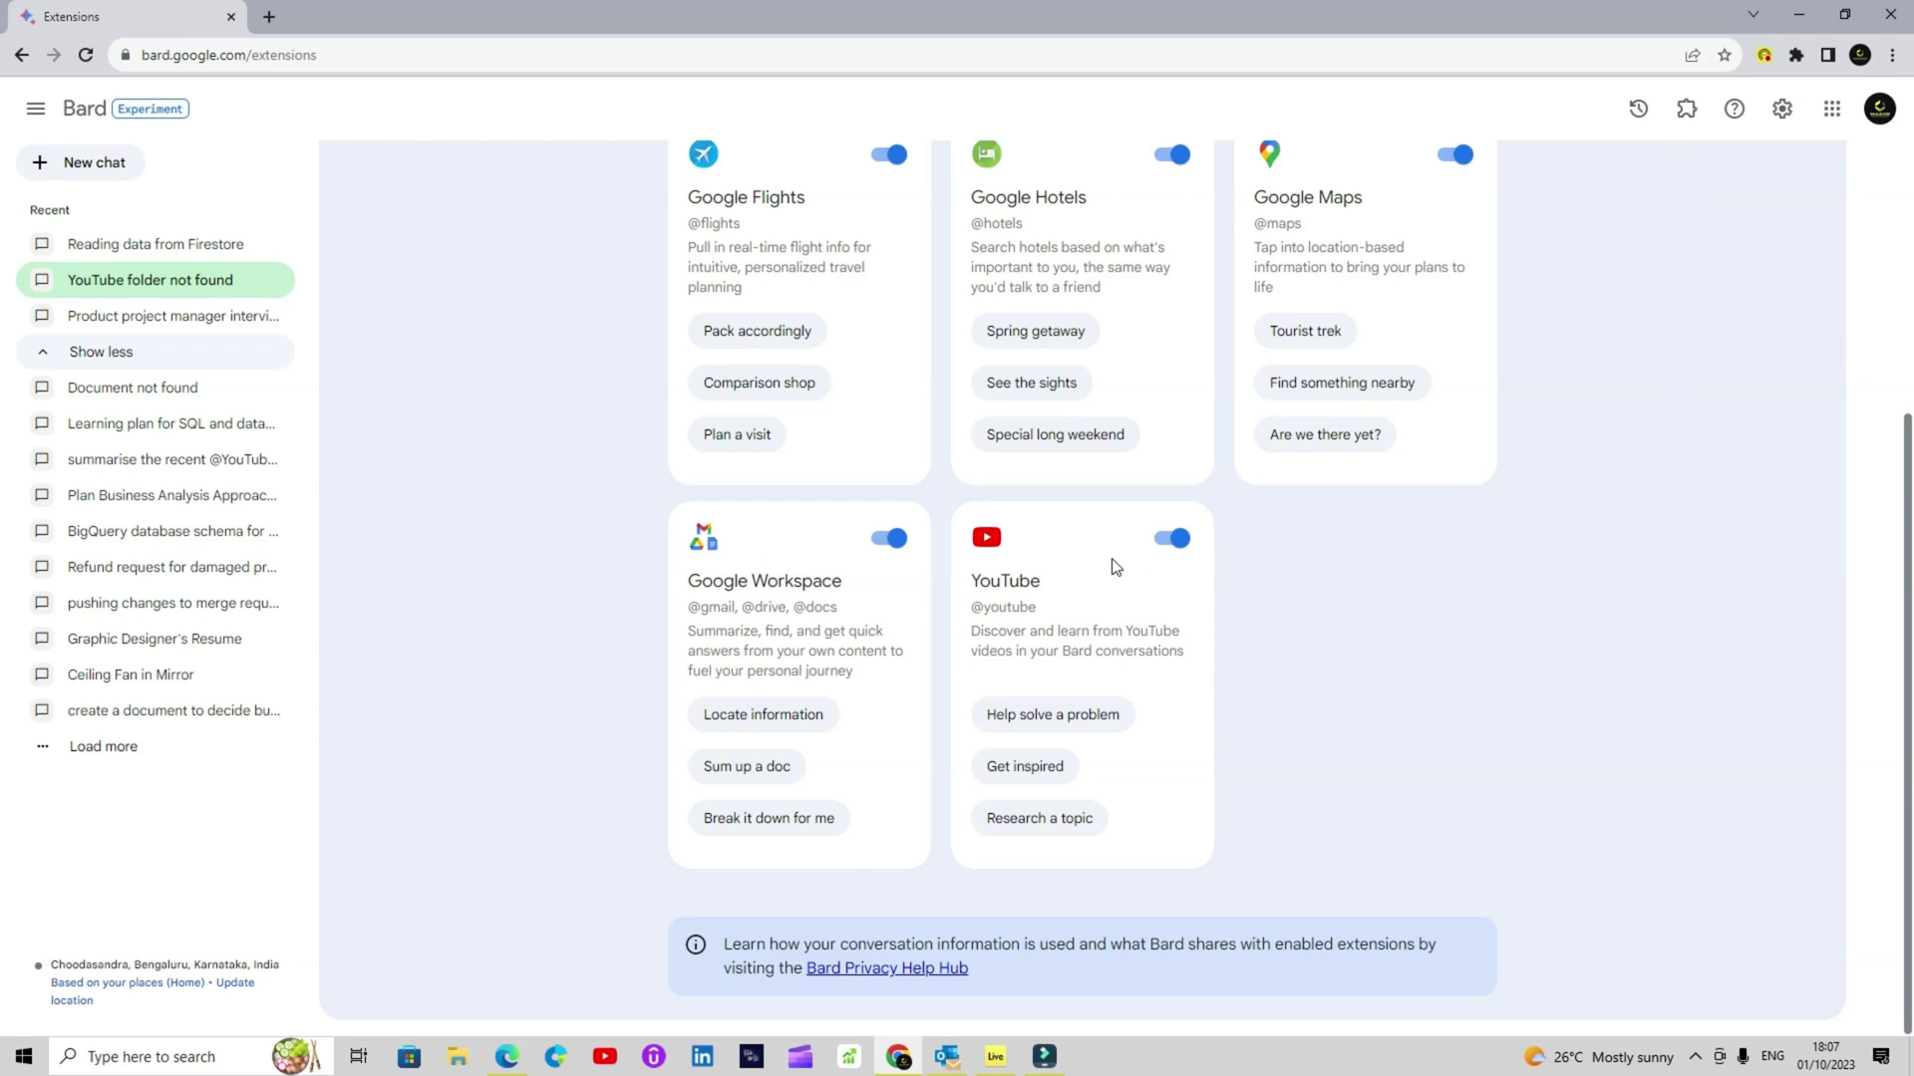
scroll(613, 665, "up", 4)
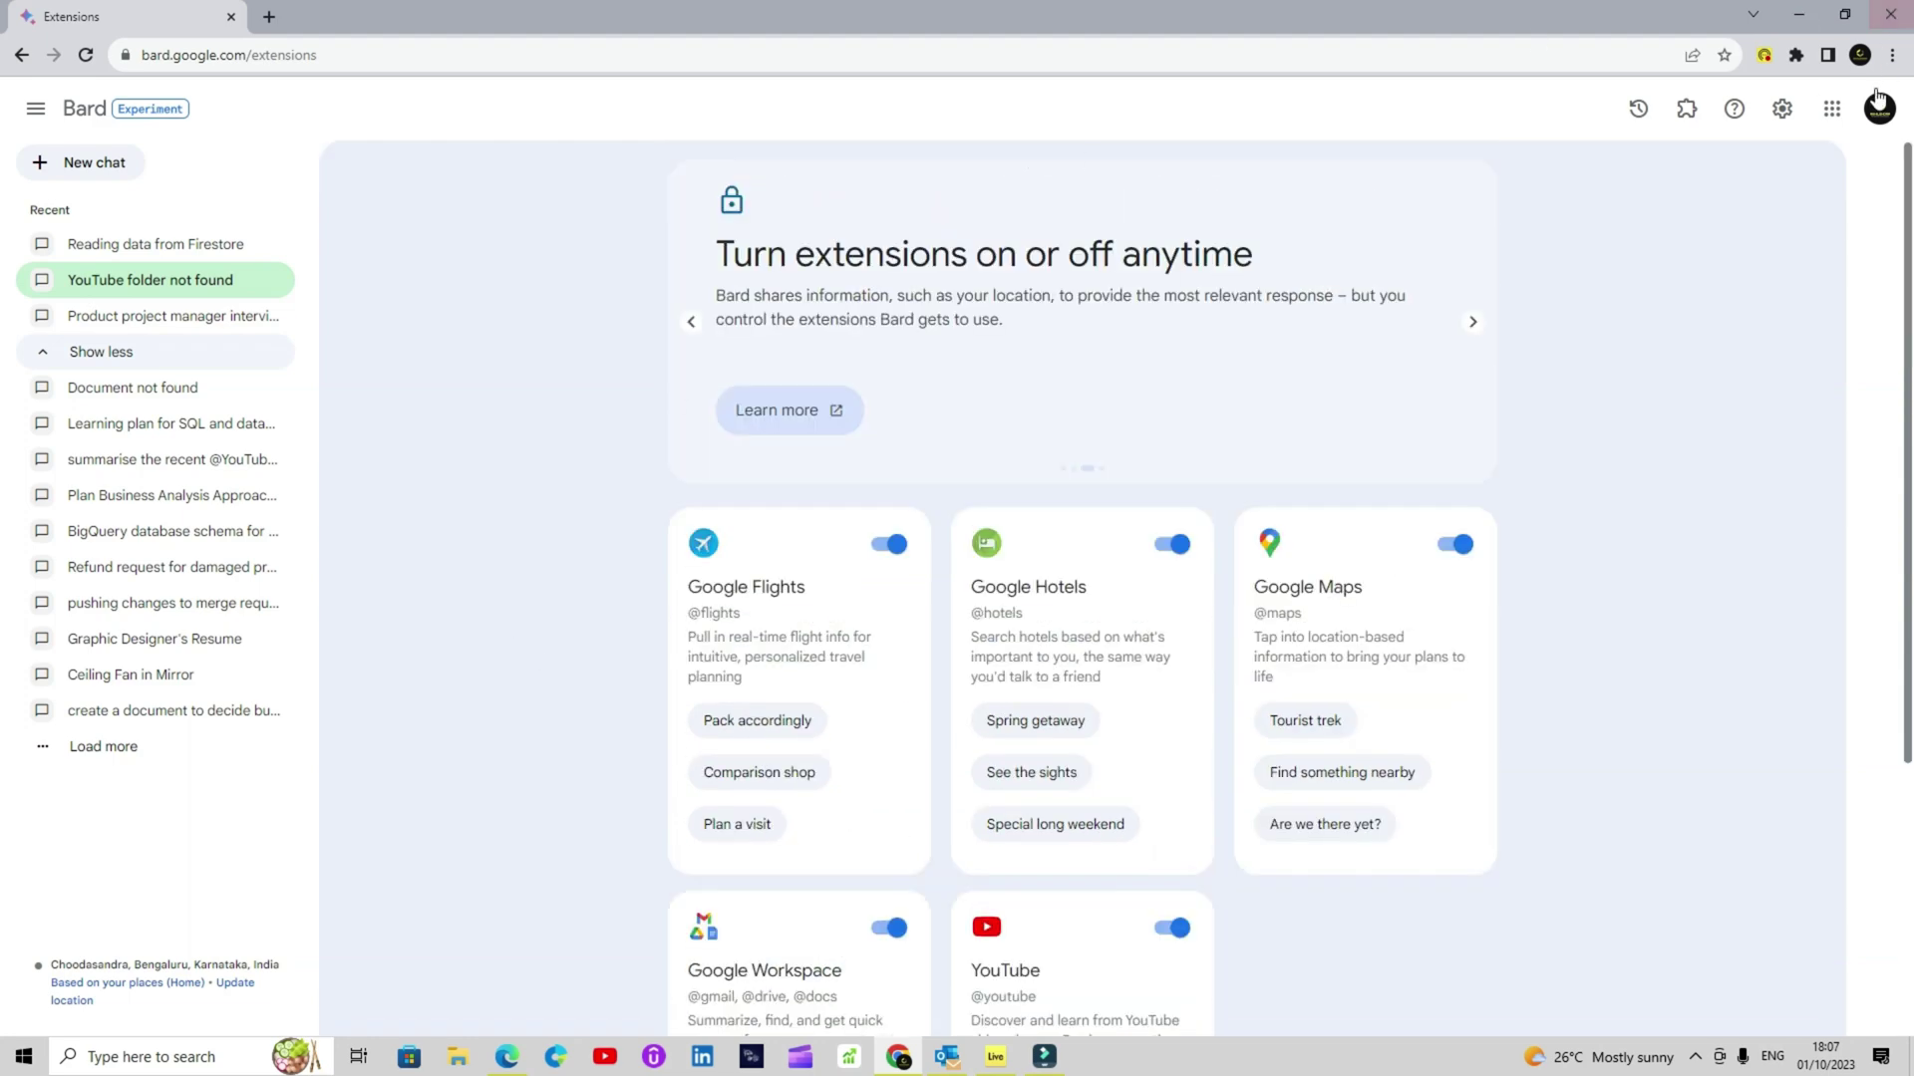
left_click(1784, 112)
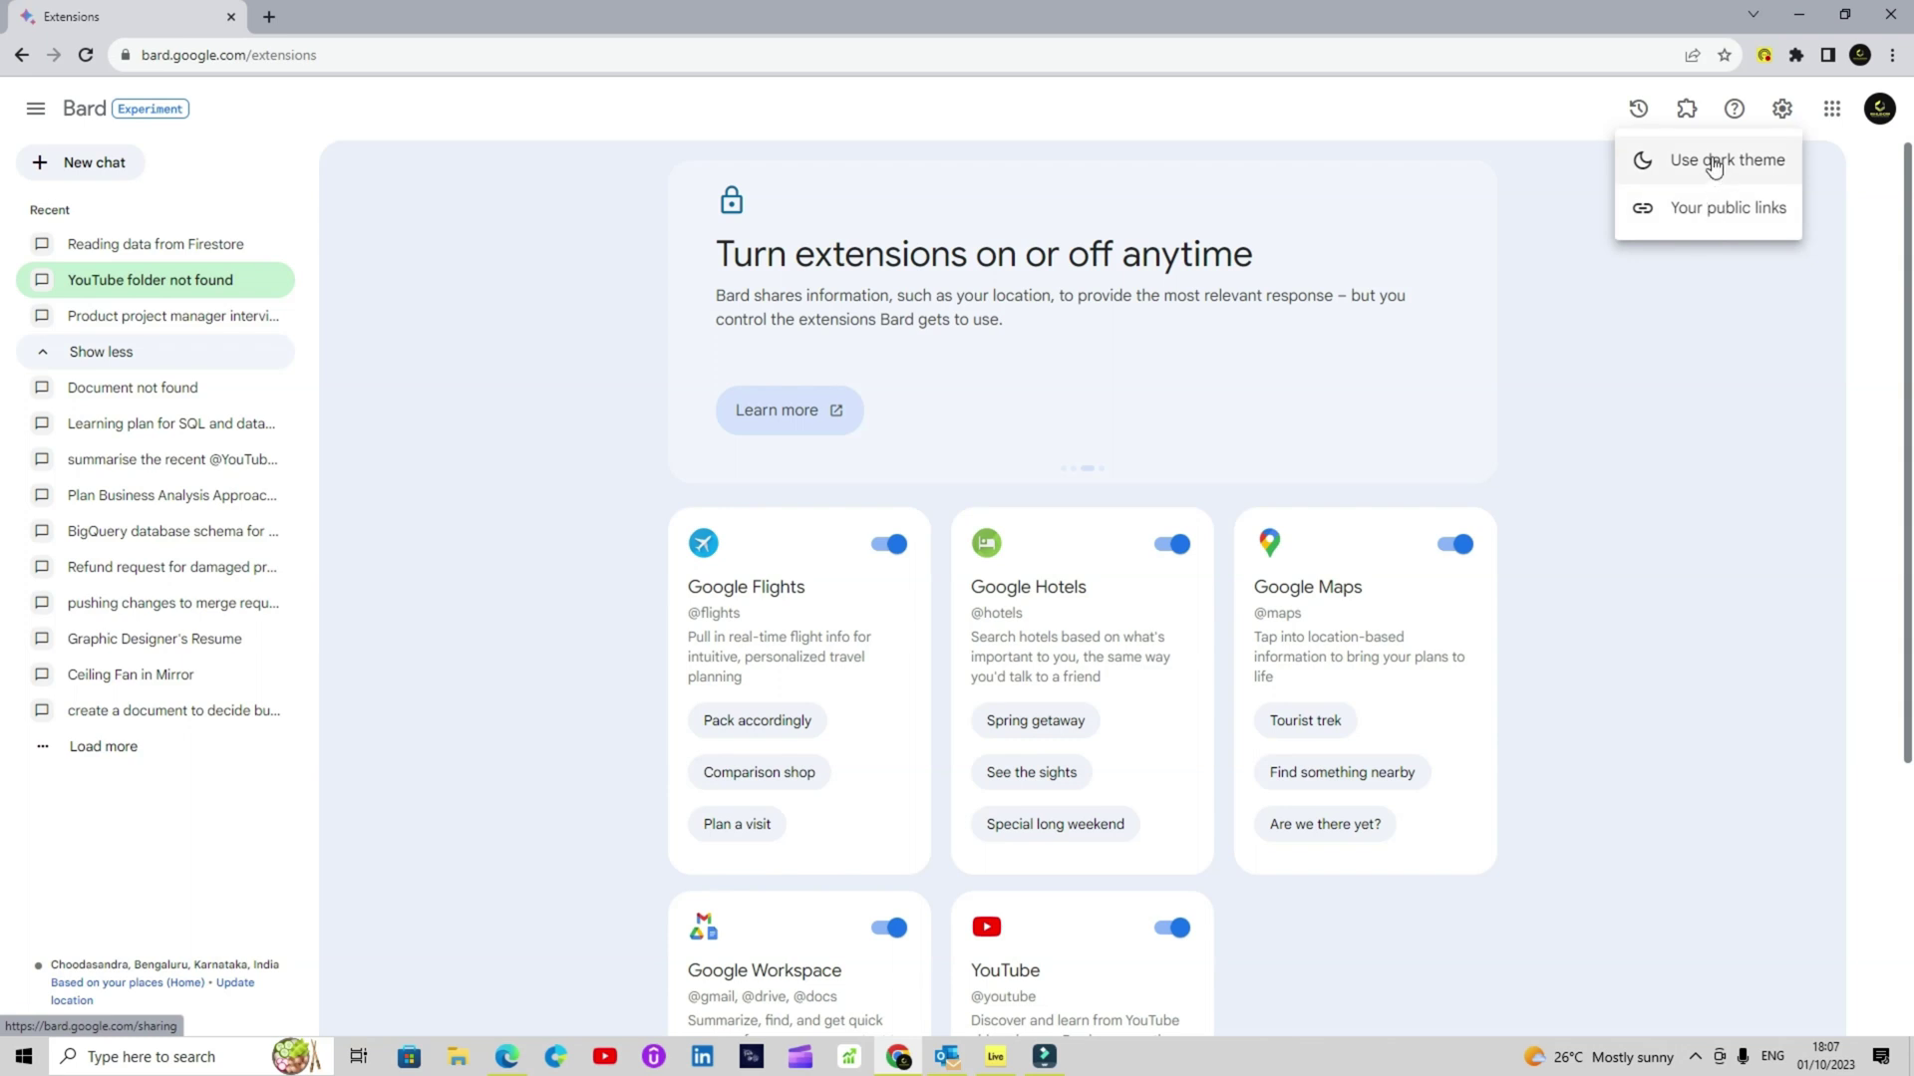
left_click(1693, 351)
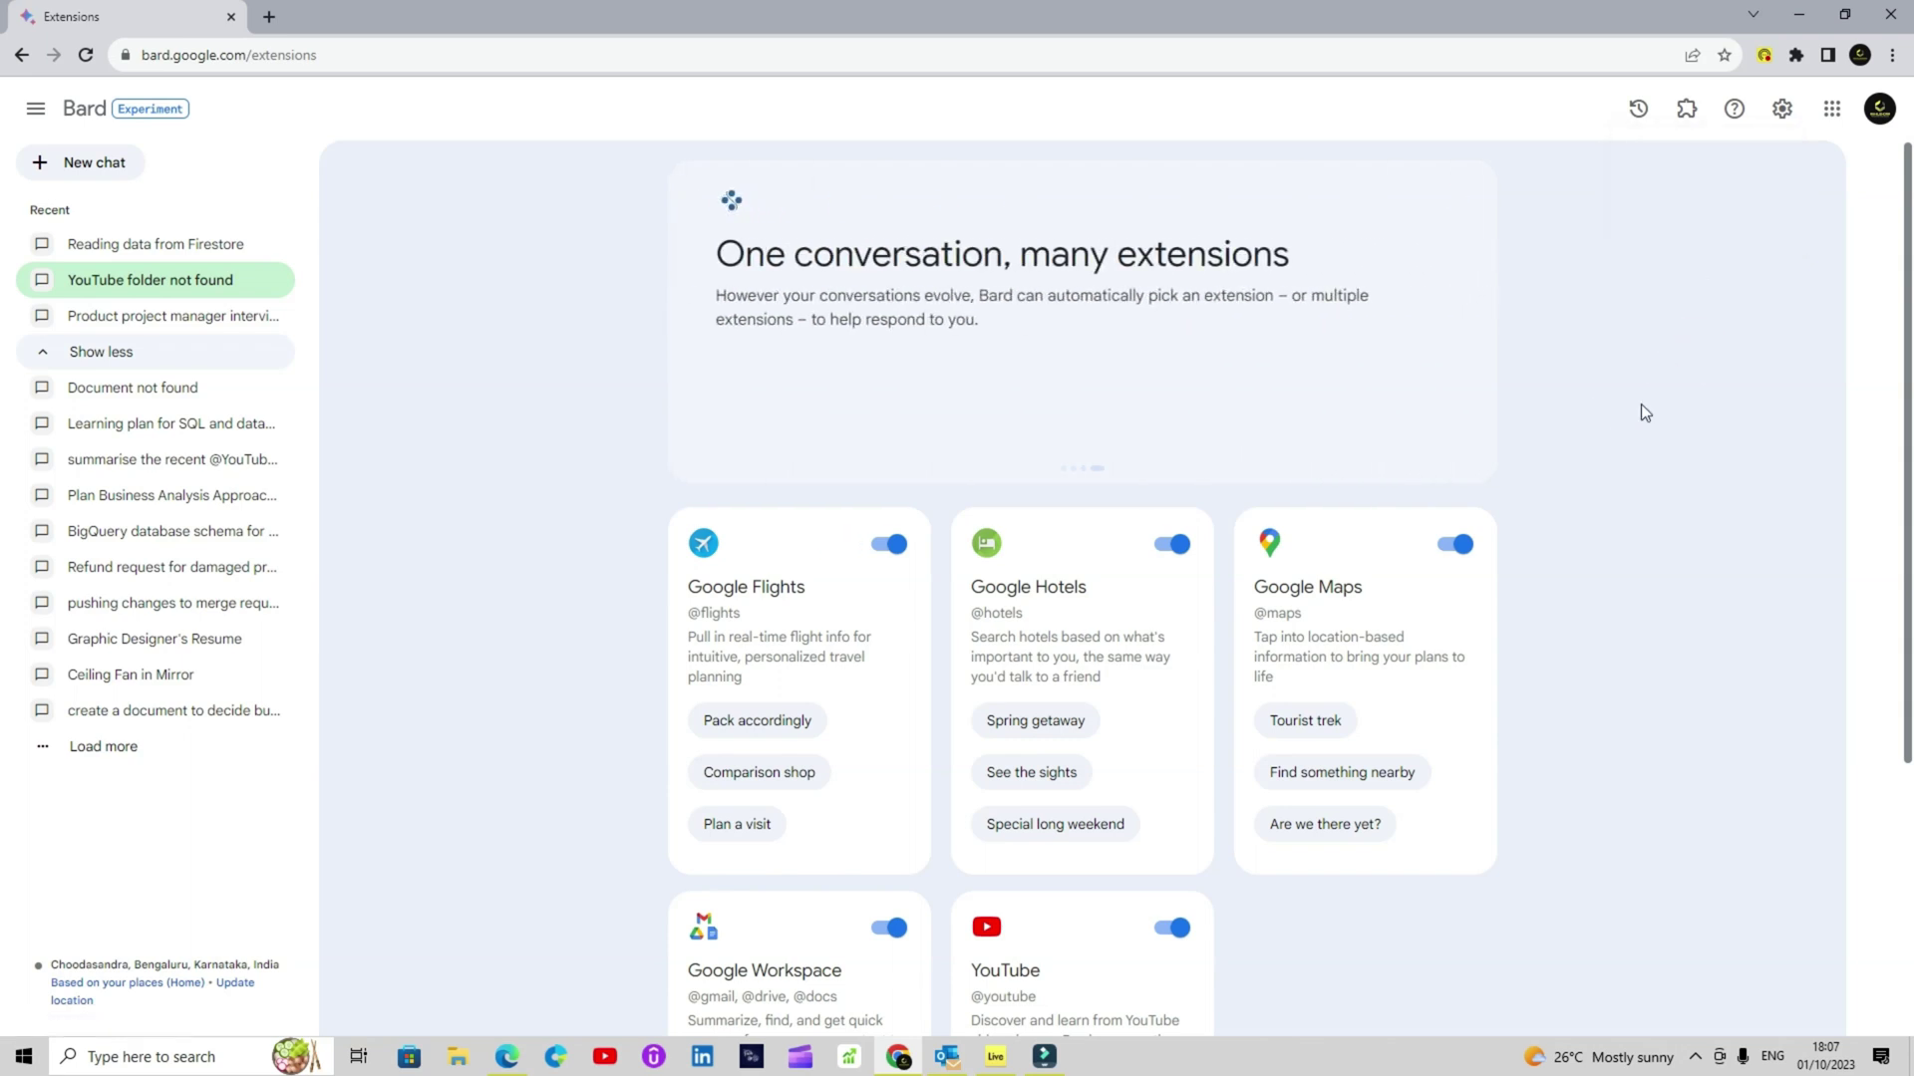
- Collapse and re-expand the recent chats list, then reopen the 'YouTube folder not found' chat
left_click(36, 109)
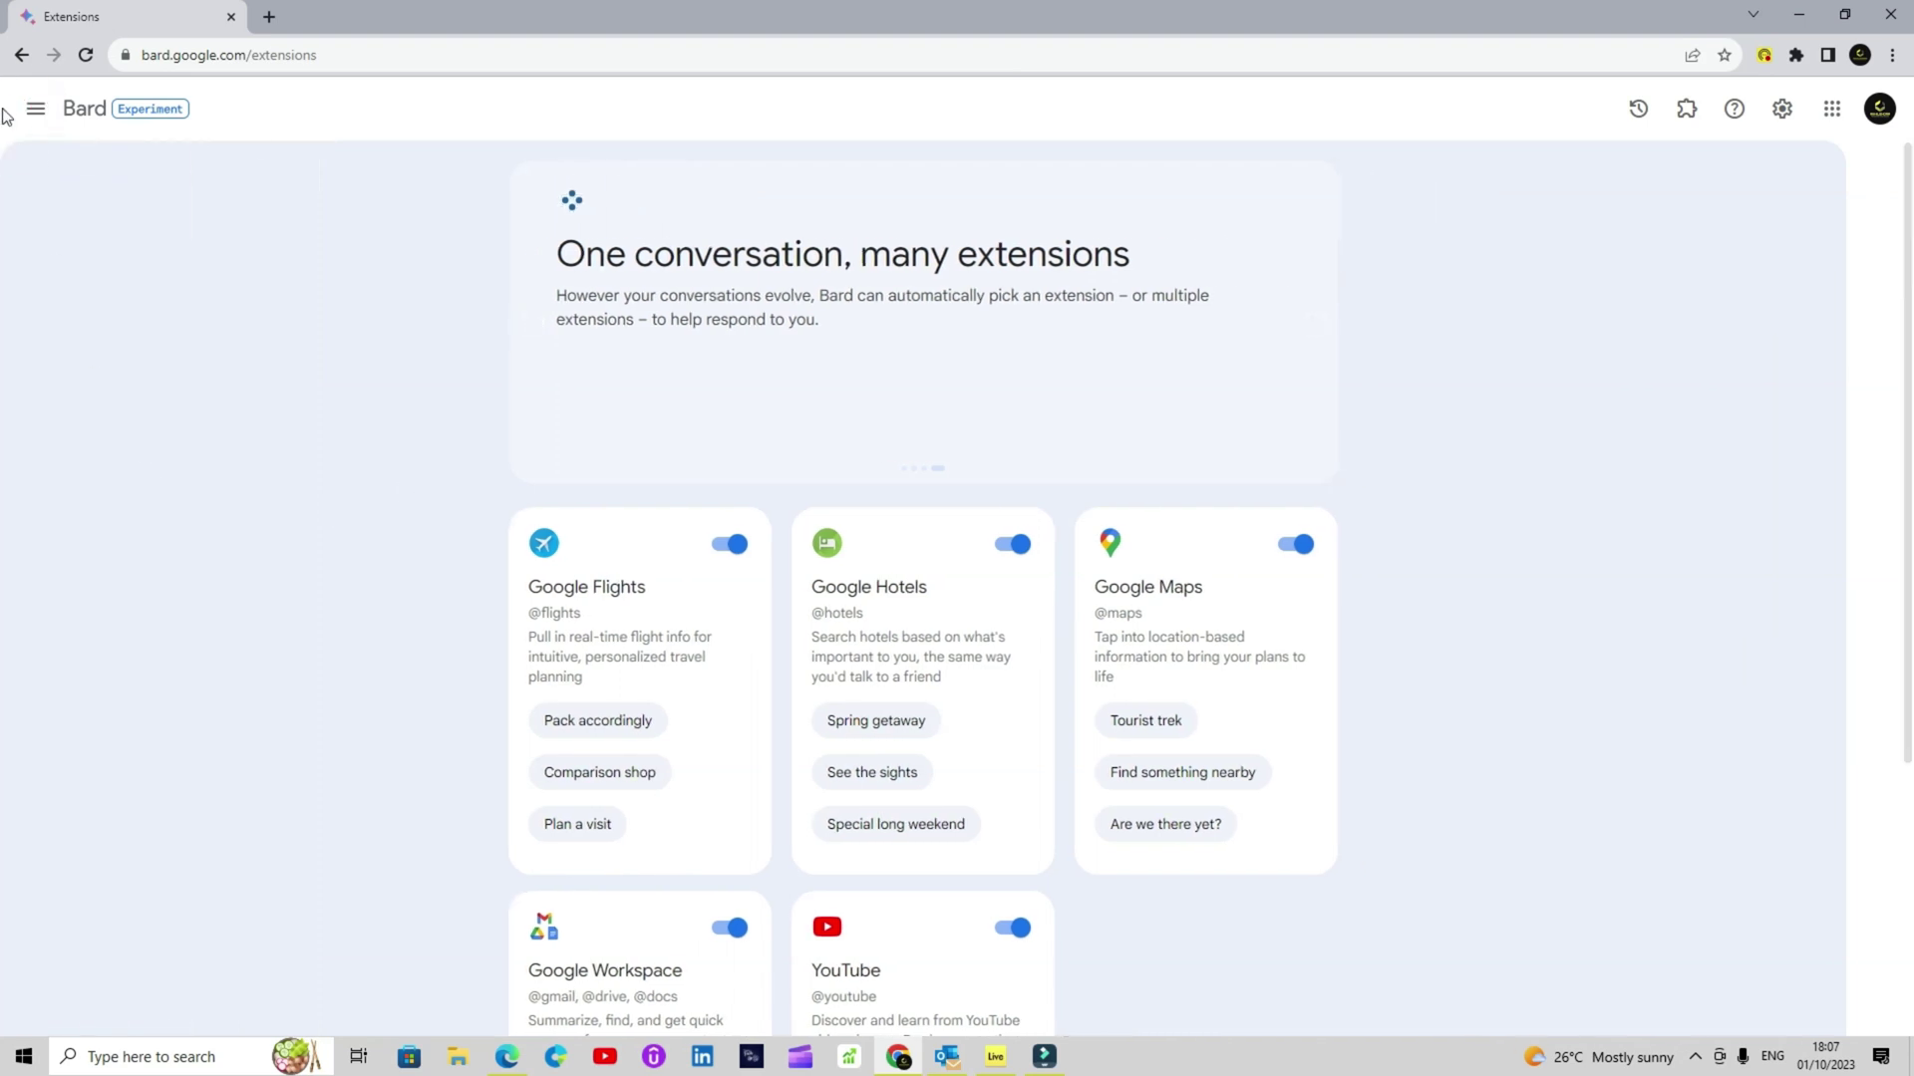
left_click(36, 109)
left_click(115, 279)
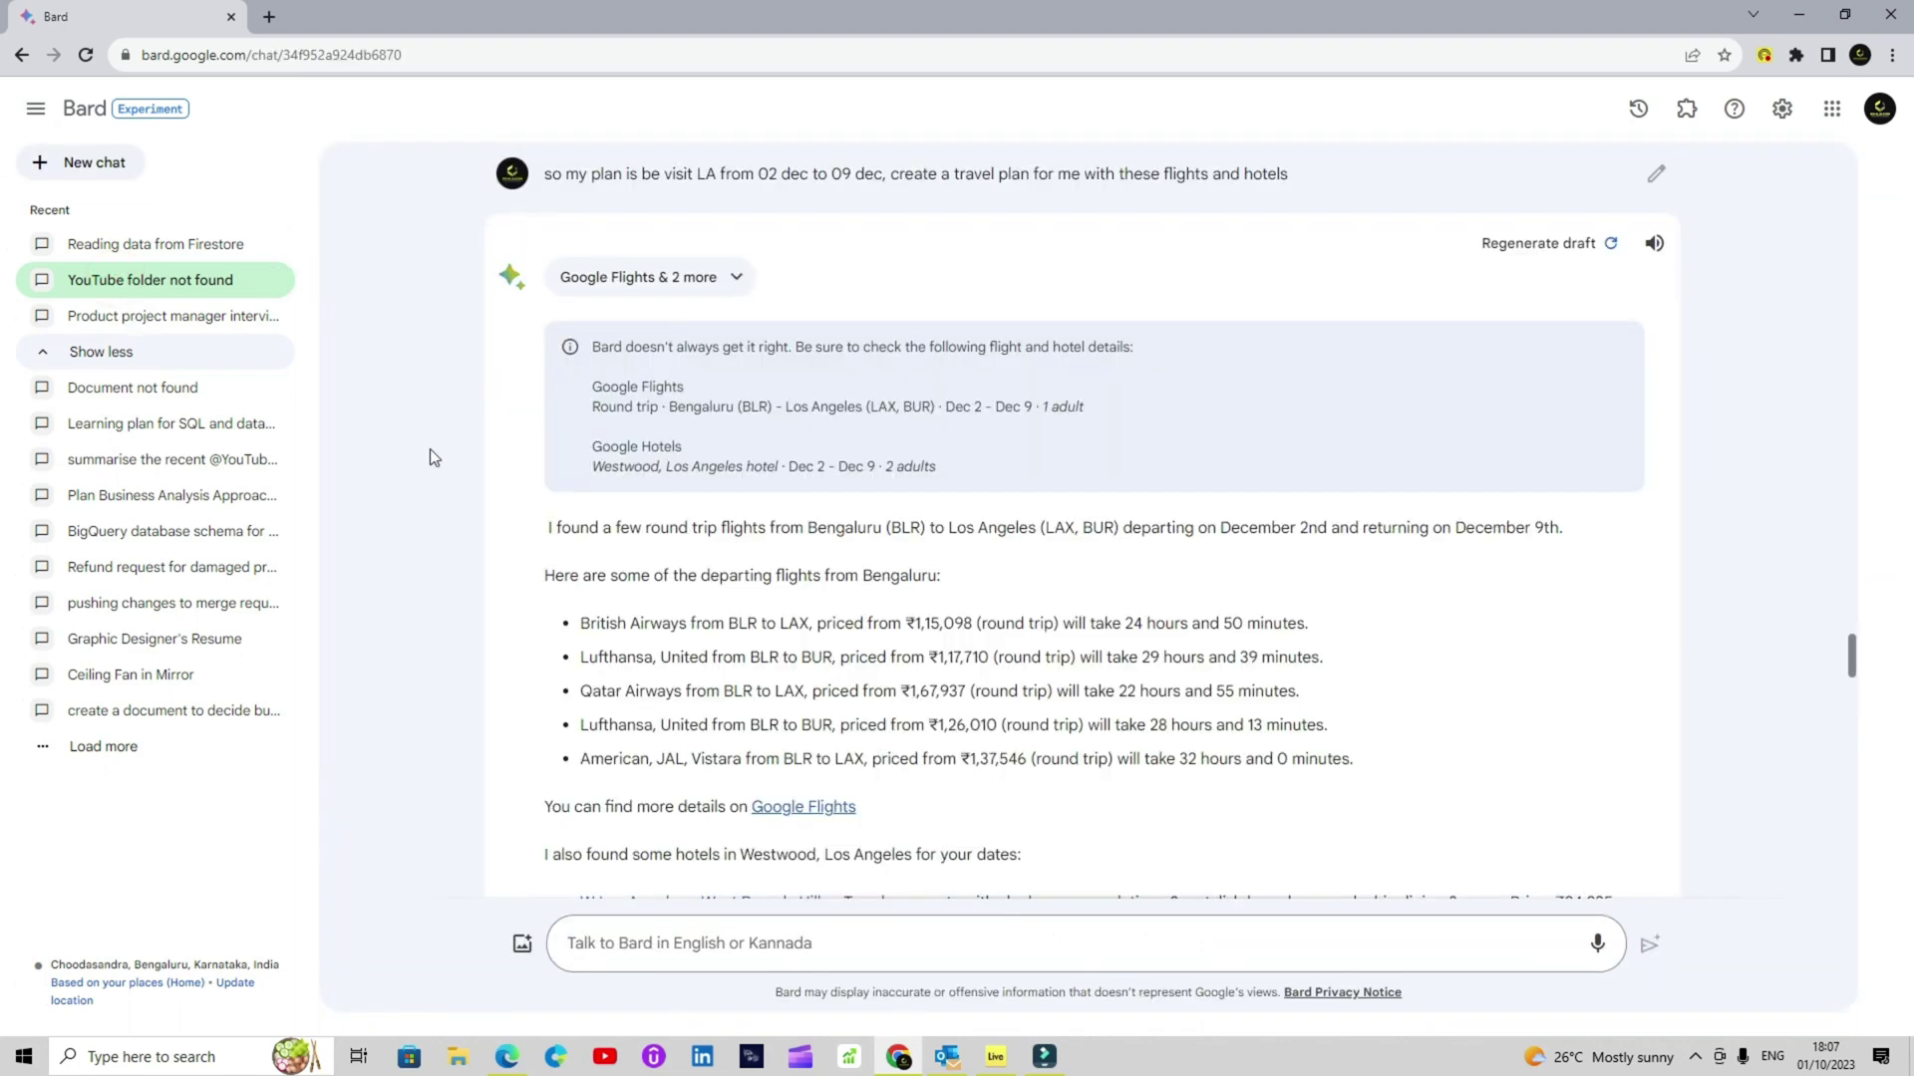
- Highlight the no-YouTube-folder reply and the 'locate youtube folder in my drive' prompt
scroll(439, 452, "up", 5)
scroll(438, 460, "up", 12)
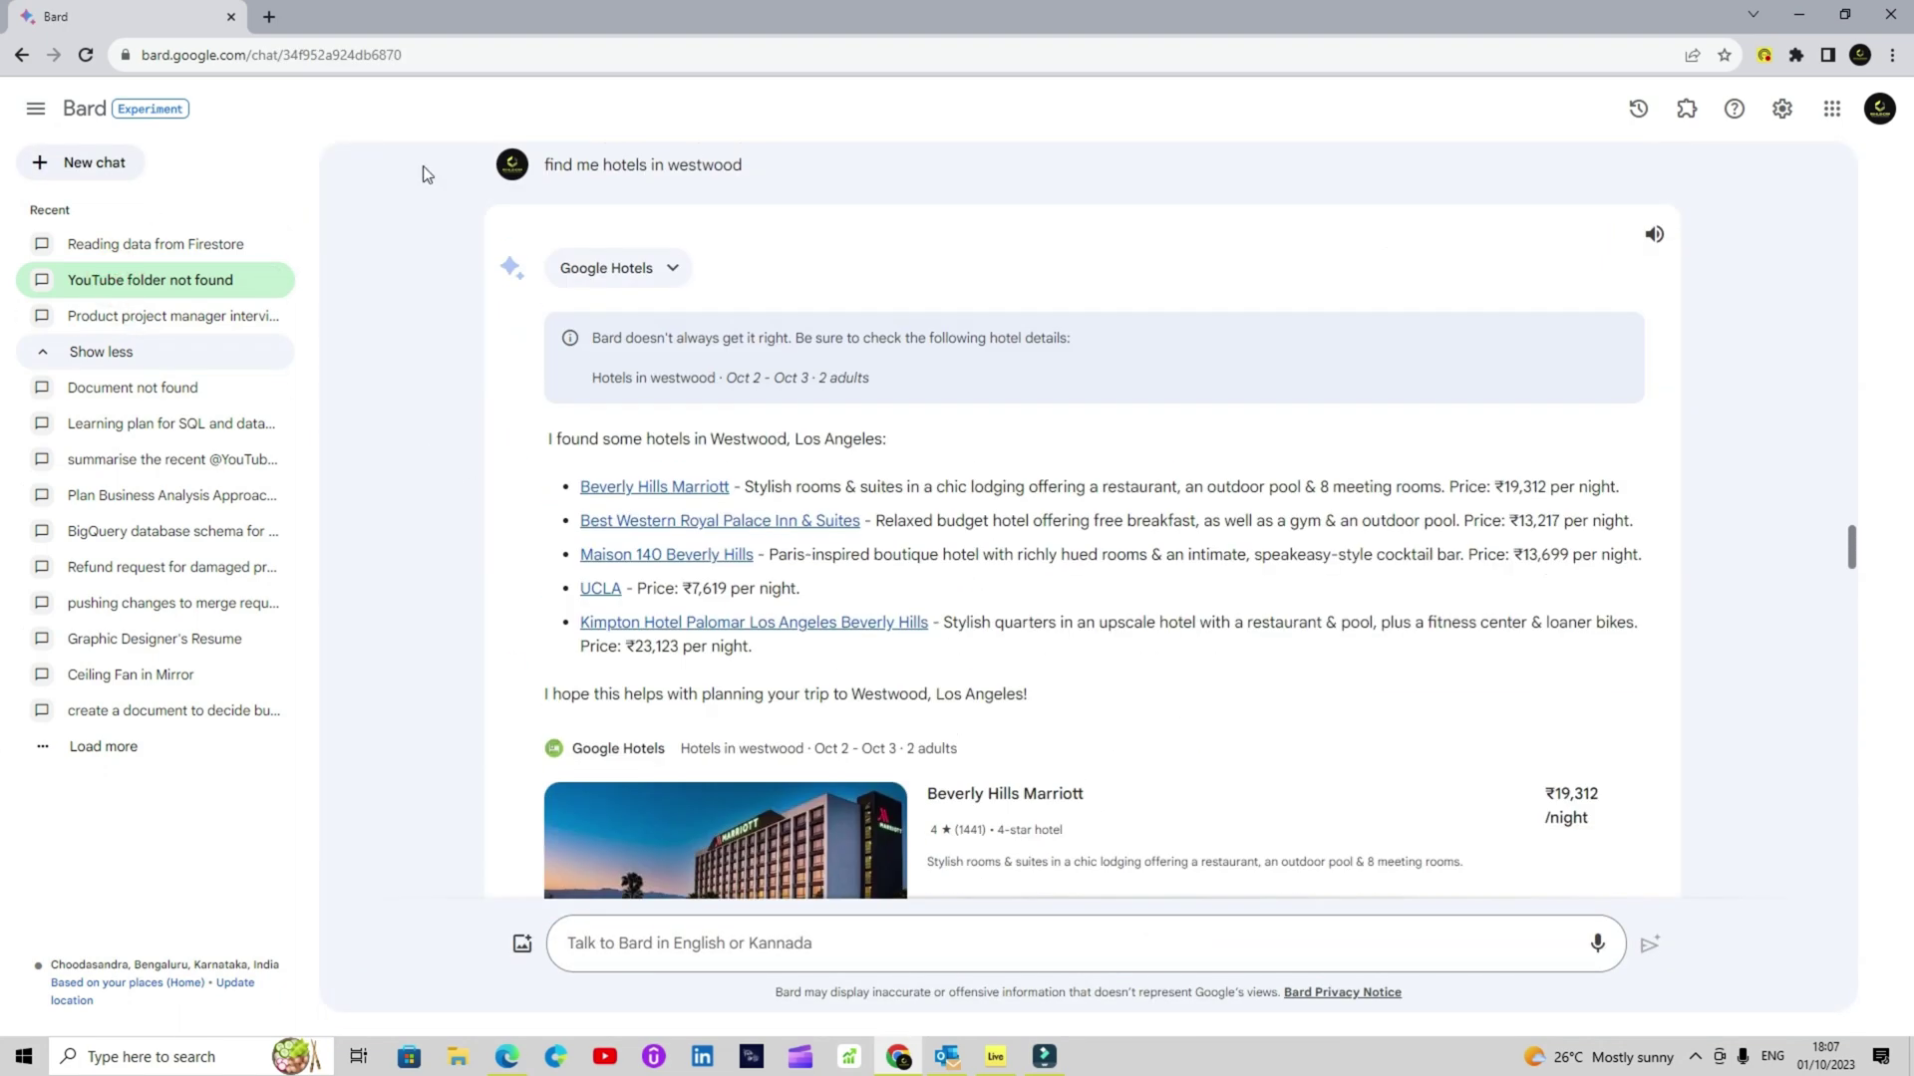
left_click_drag(1851, 555, 1851, 160)
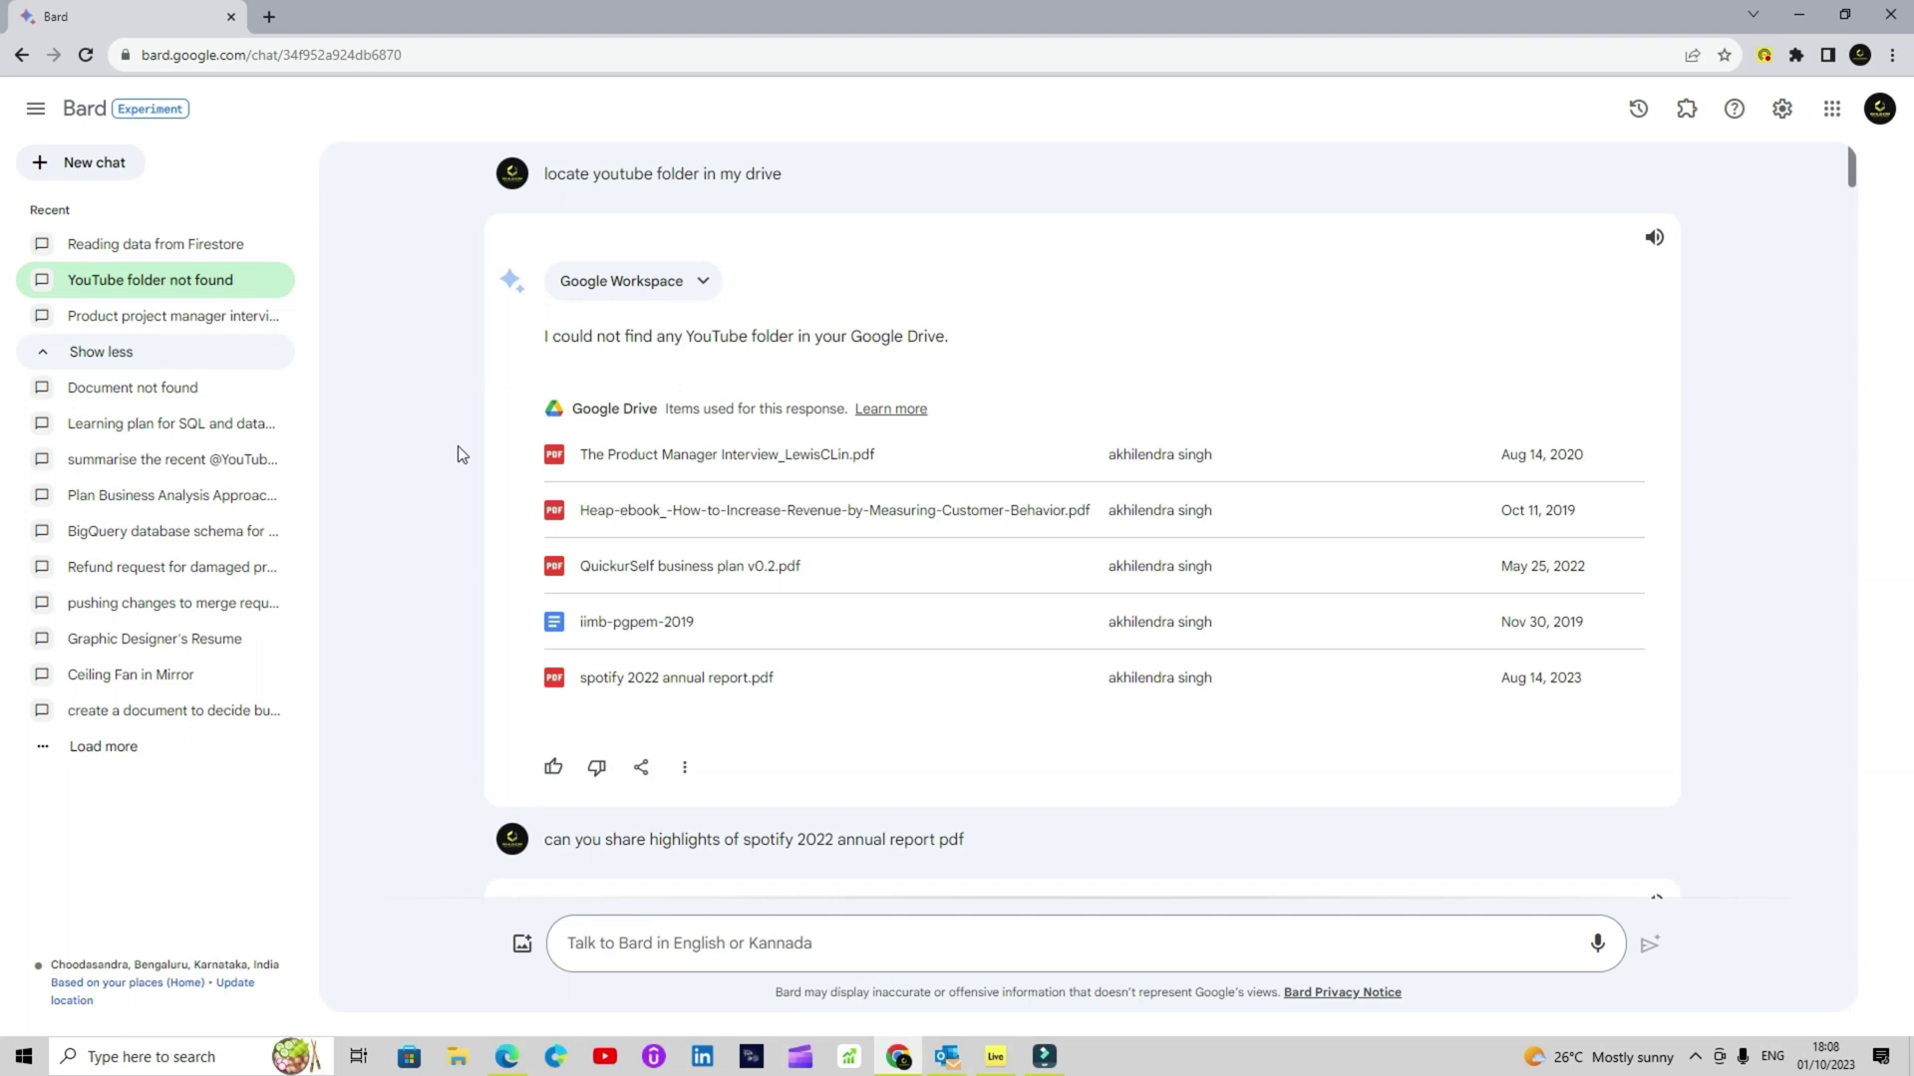
left_click_drag(951, 337, 545, 344)
left_click_drag(789, 174, 545, 182)
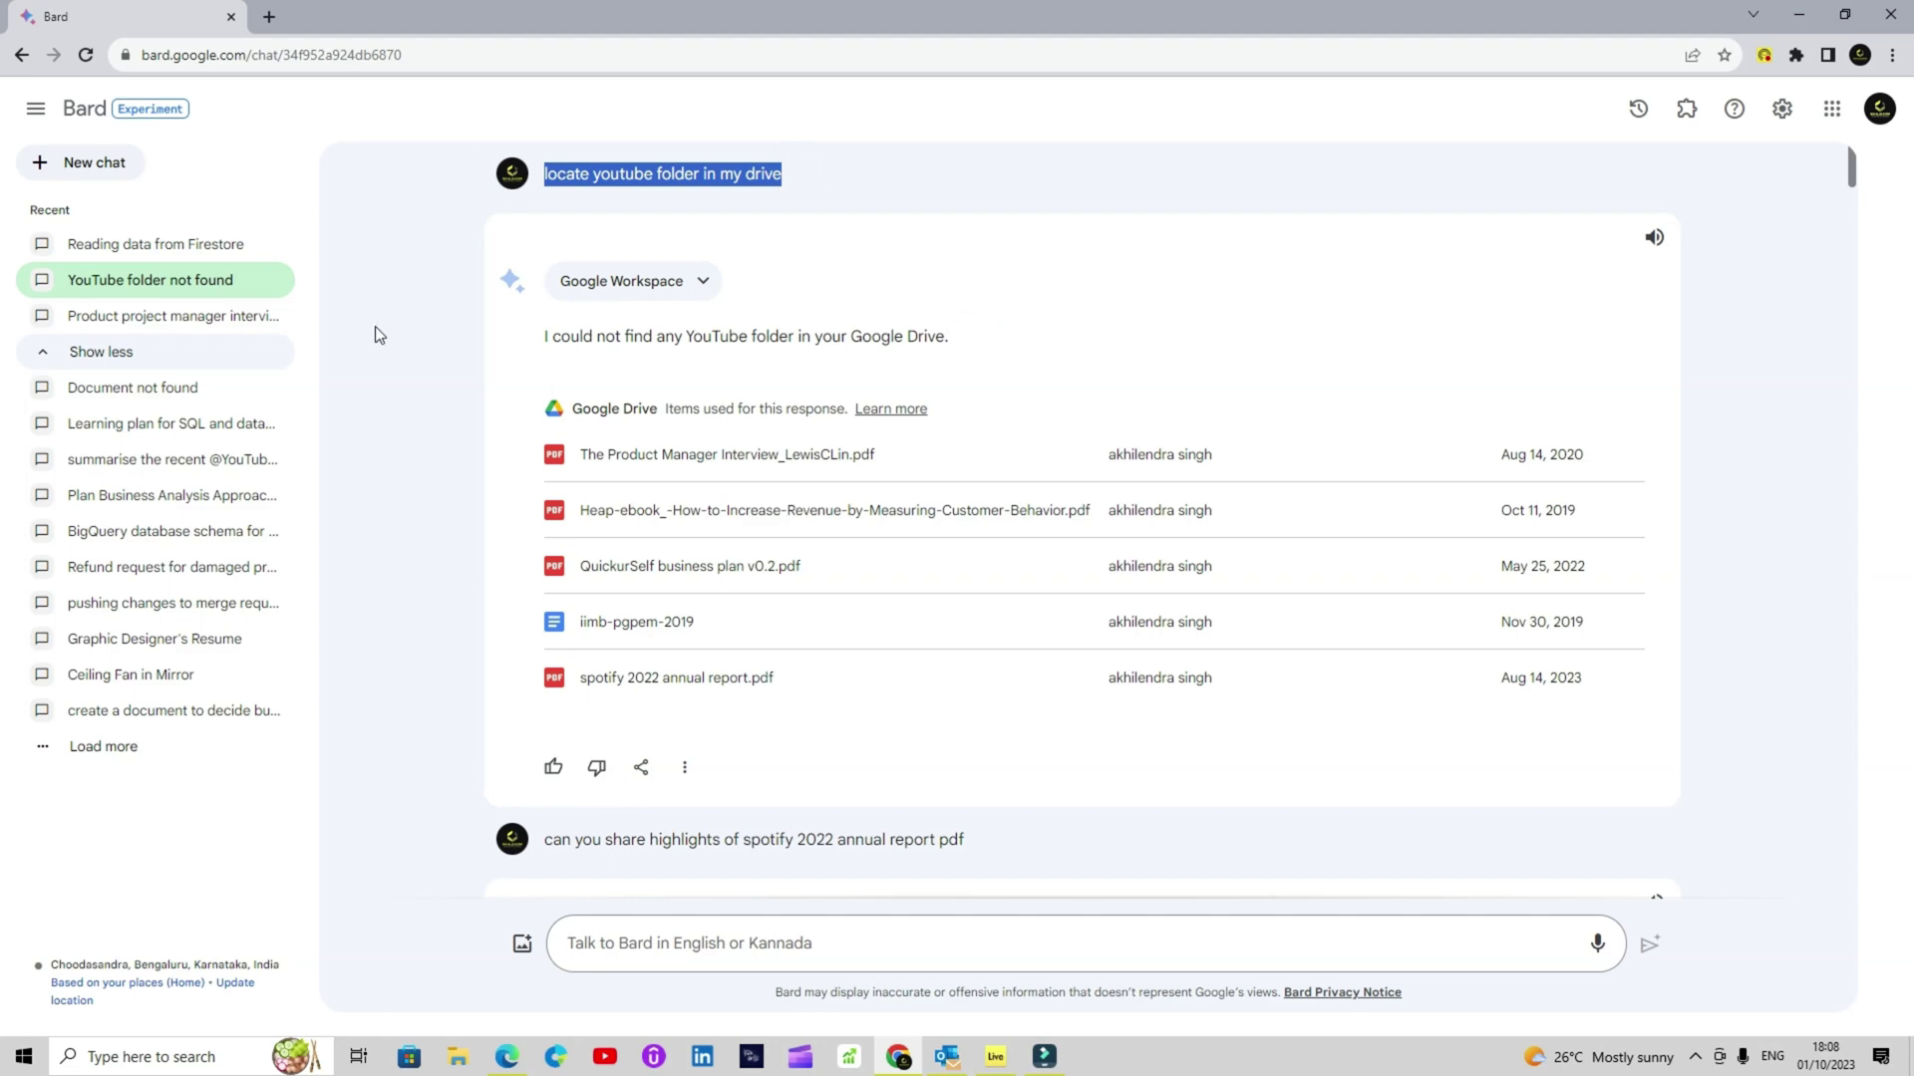
- Browse the extensions page again and return to the 'YouTube folder not found' chat
left_click(1686, 107)
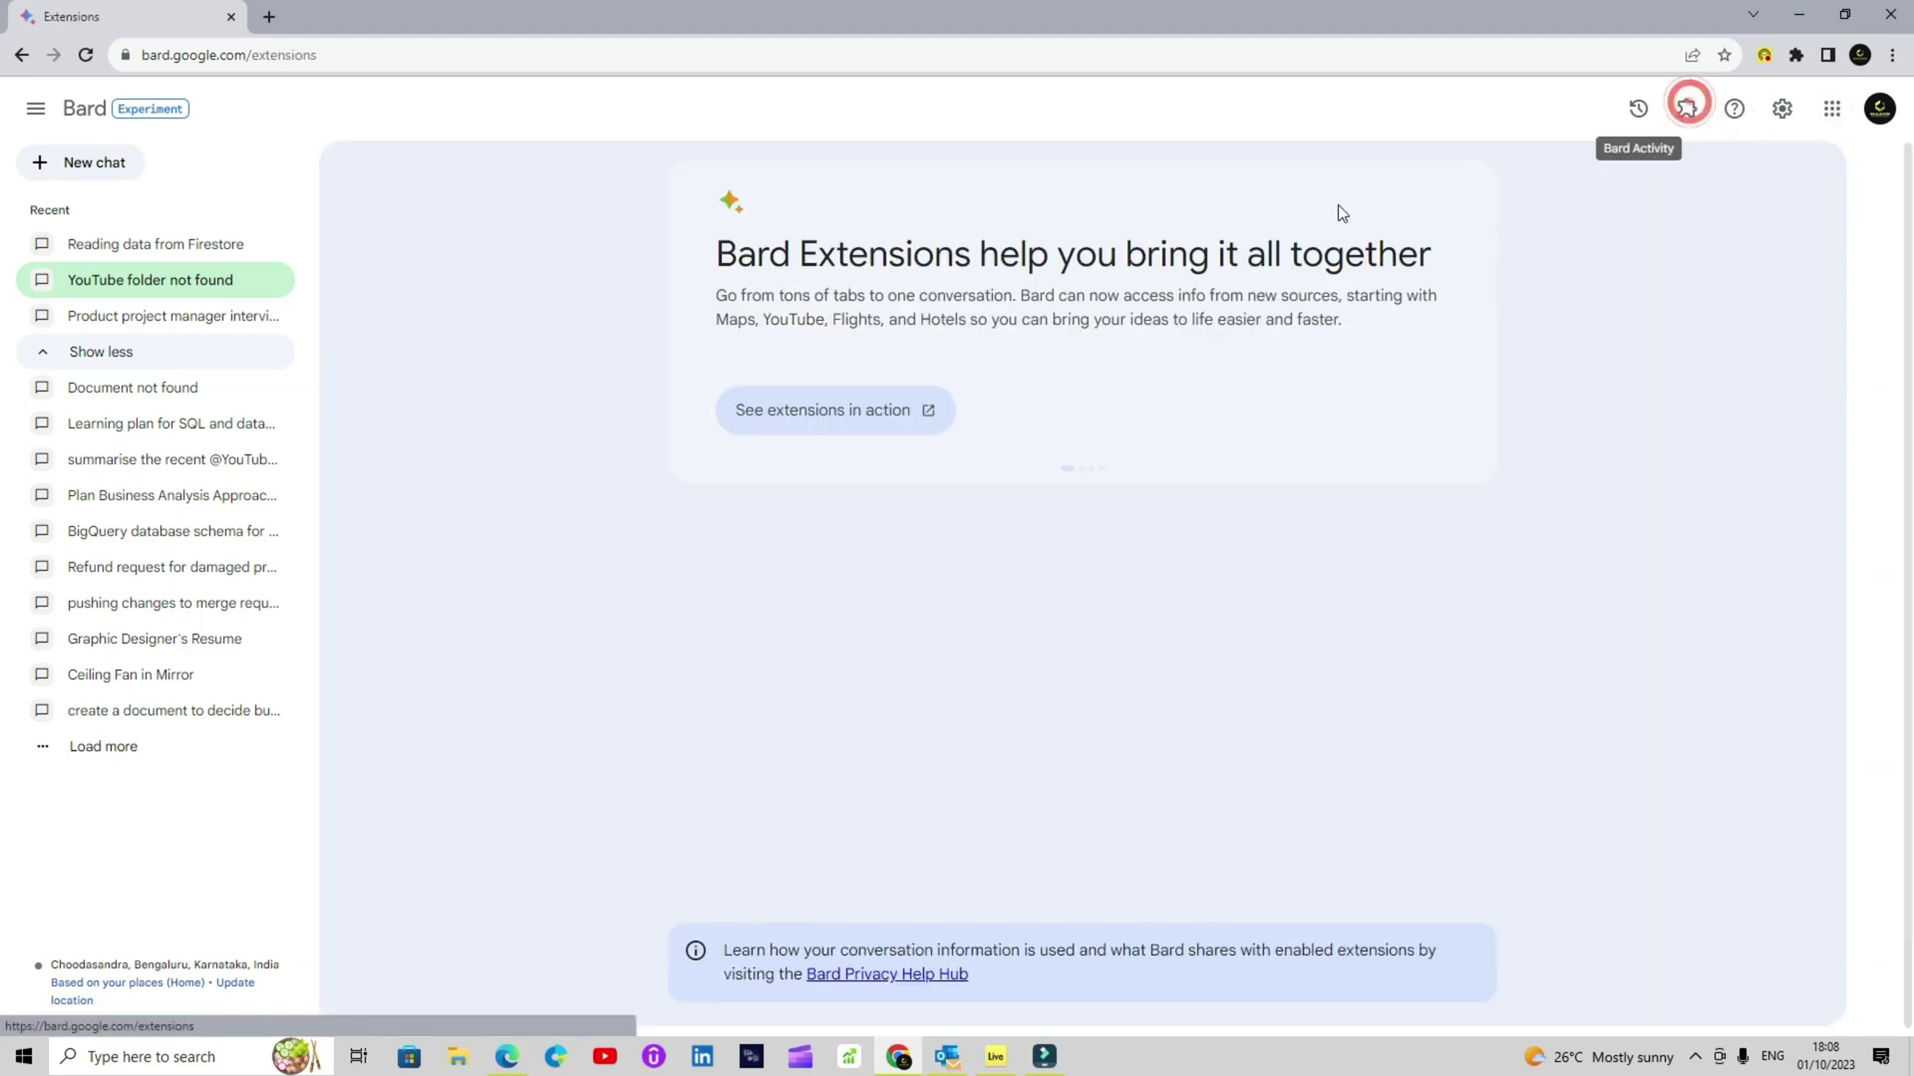
scroll(1048, 663, "down", 4)
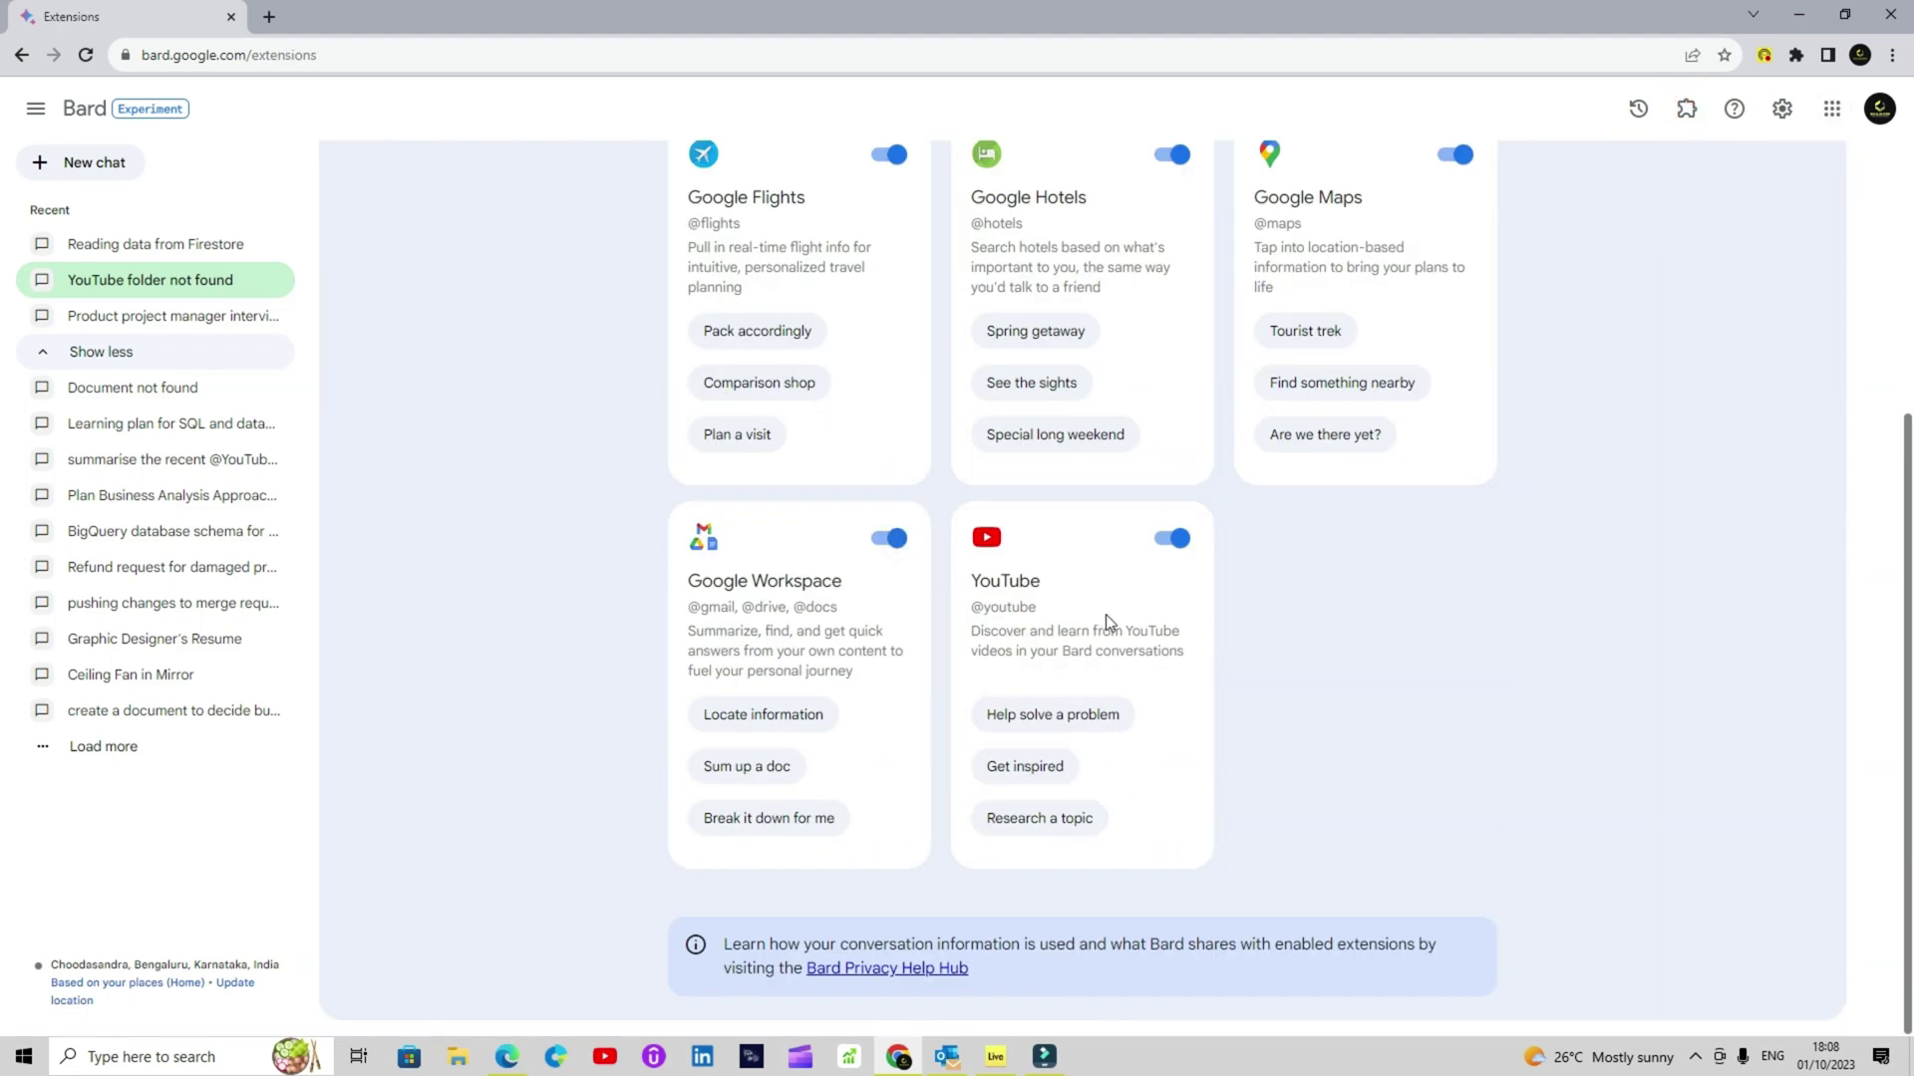
scroll(1105, 614, "up", 4)
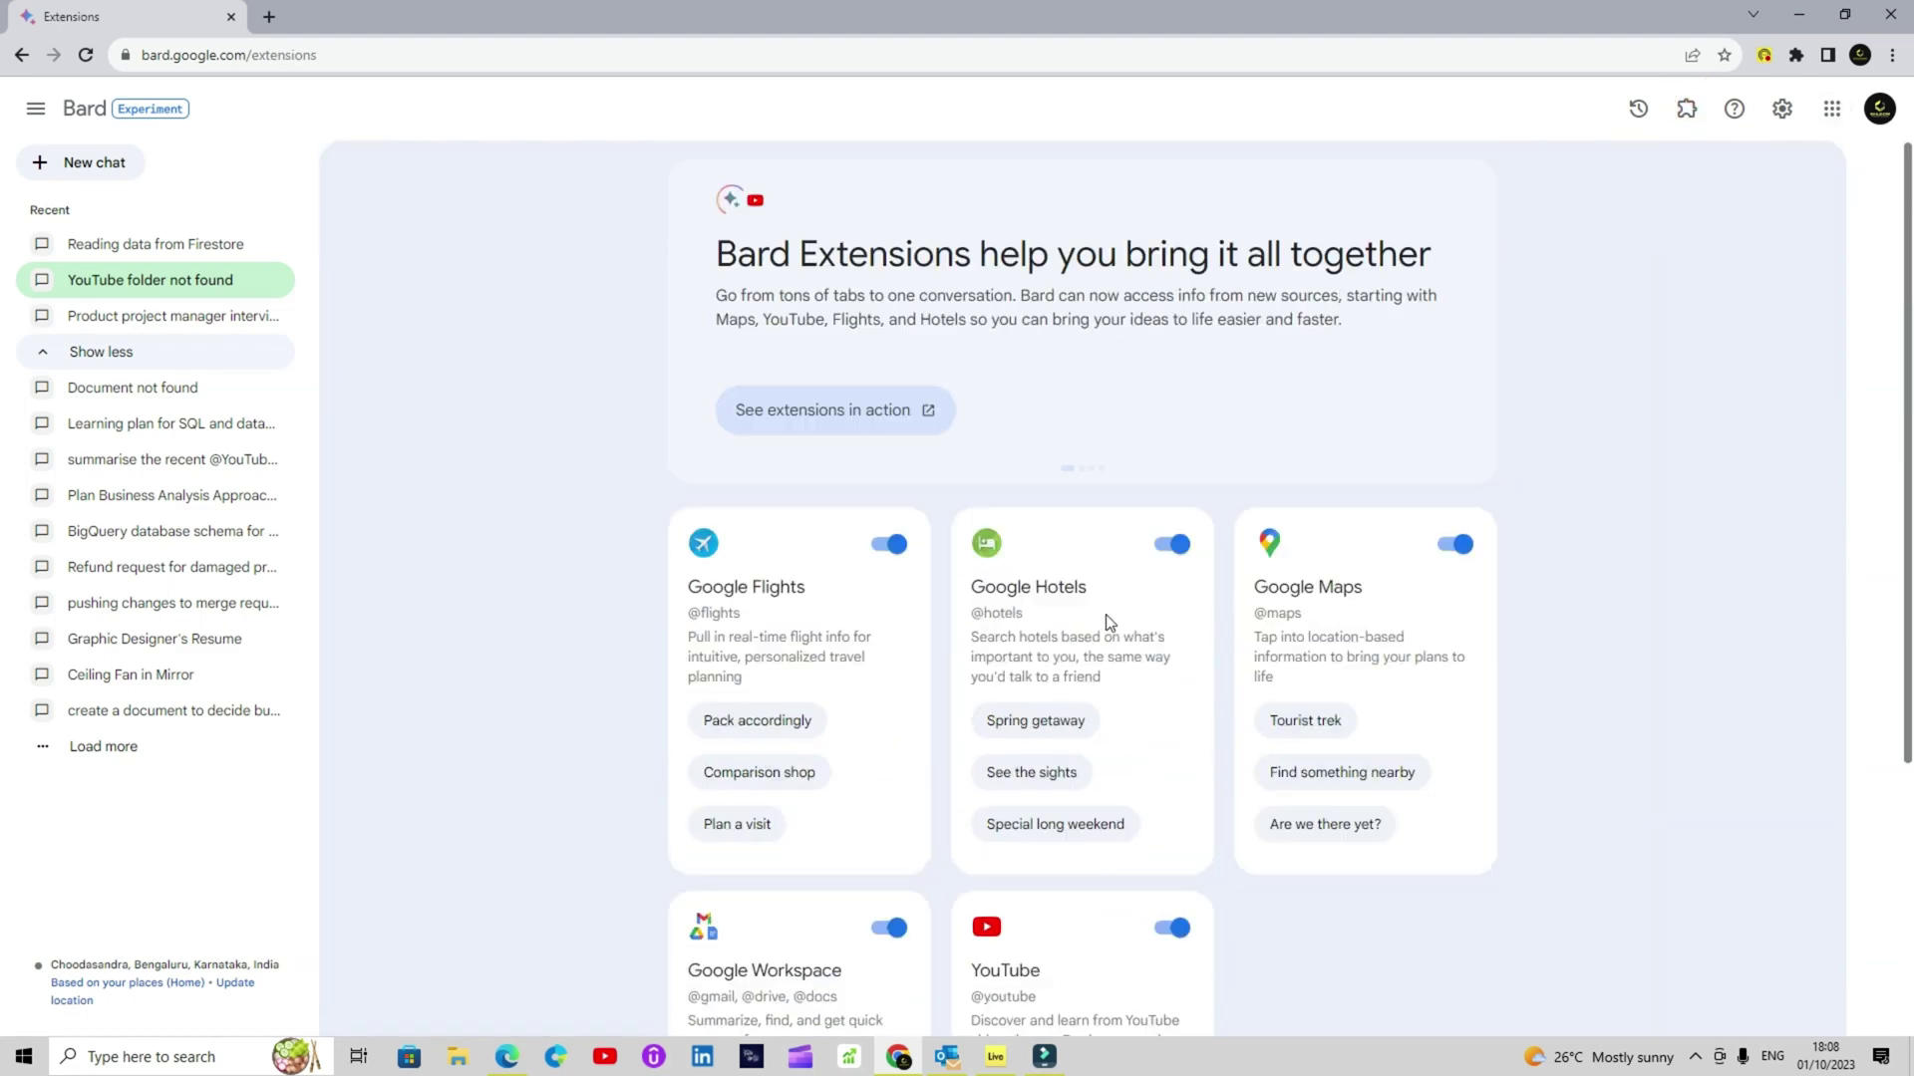
left_click(140, 284)
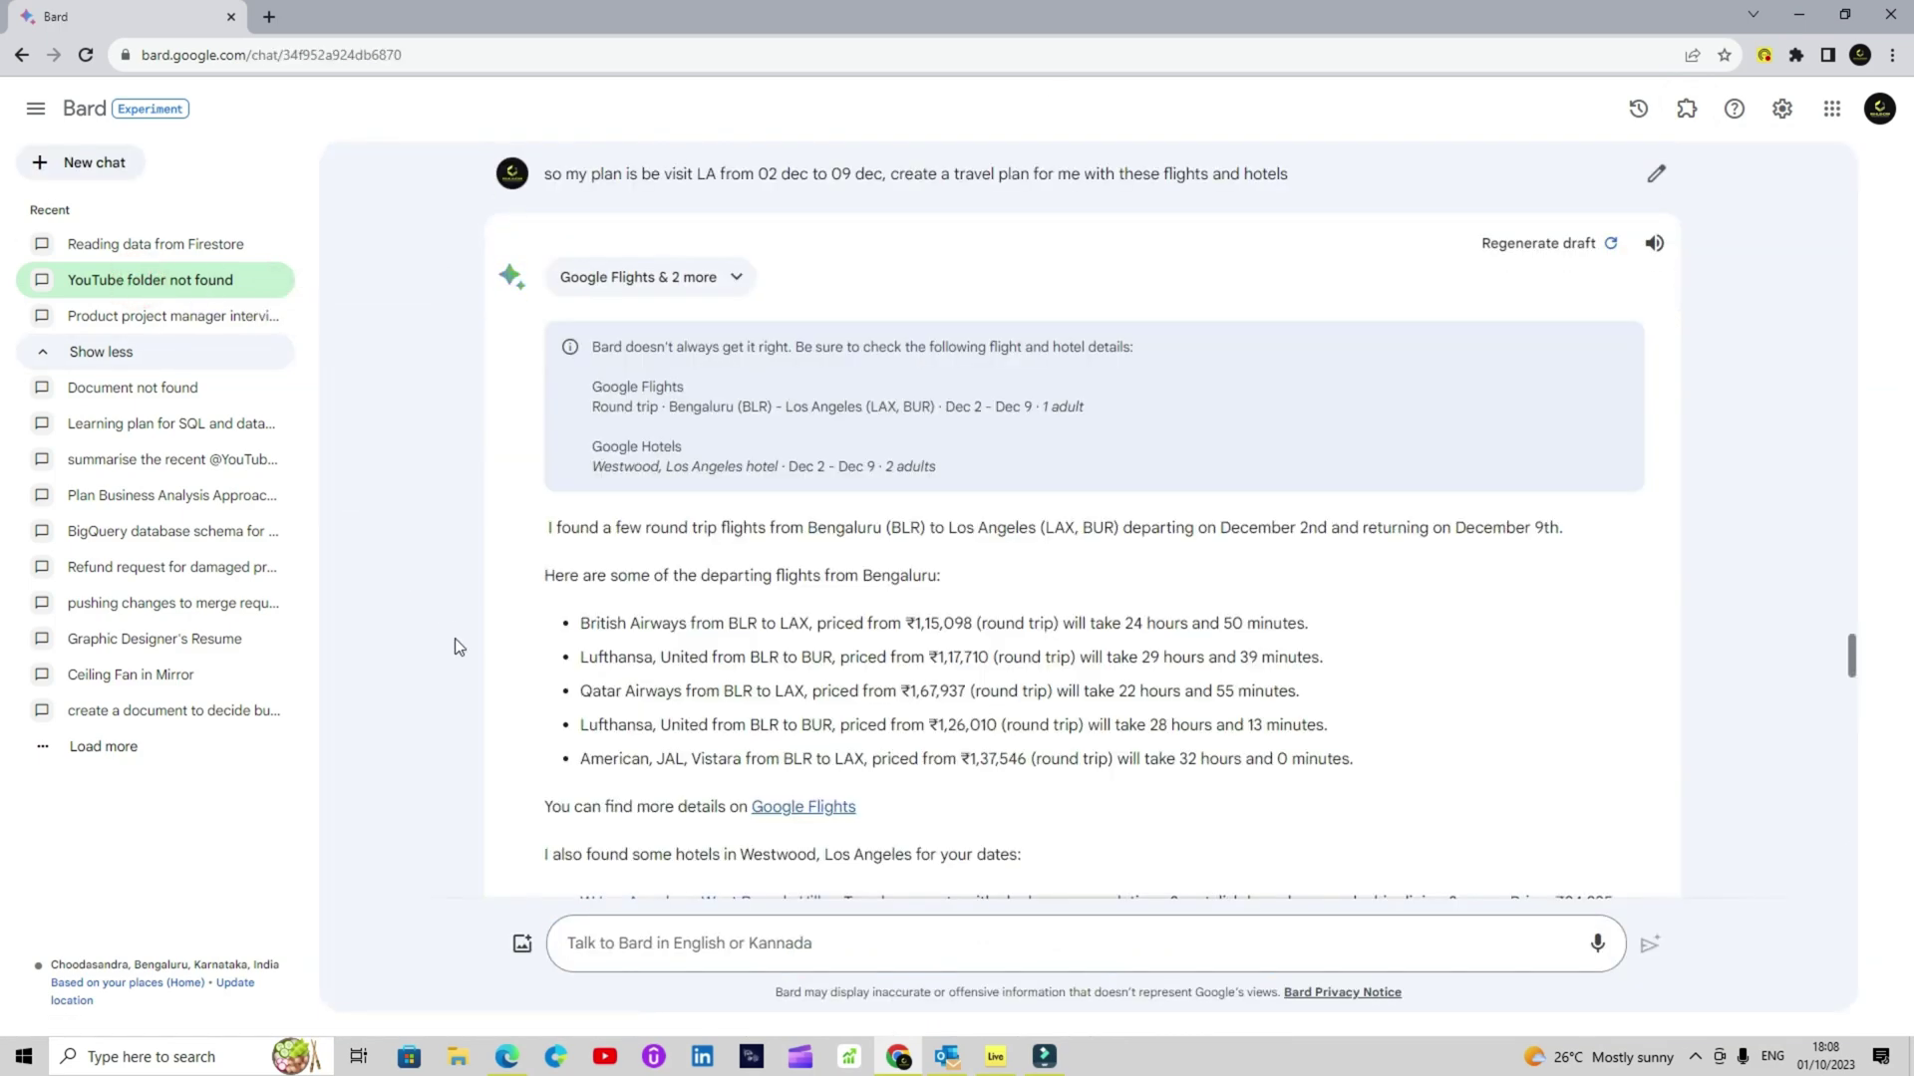
- Highlight the YouTube folder prompt and the word YouTube in Drive's reply
scroll(455, 642, "up", 6)
scroll(455, 638, "up", 15)
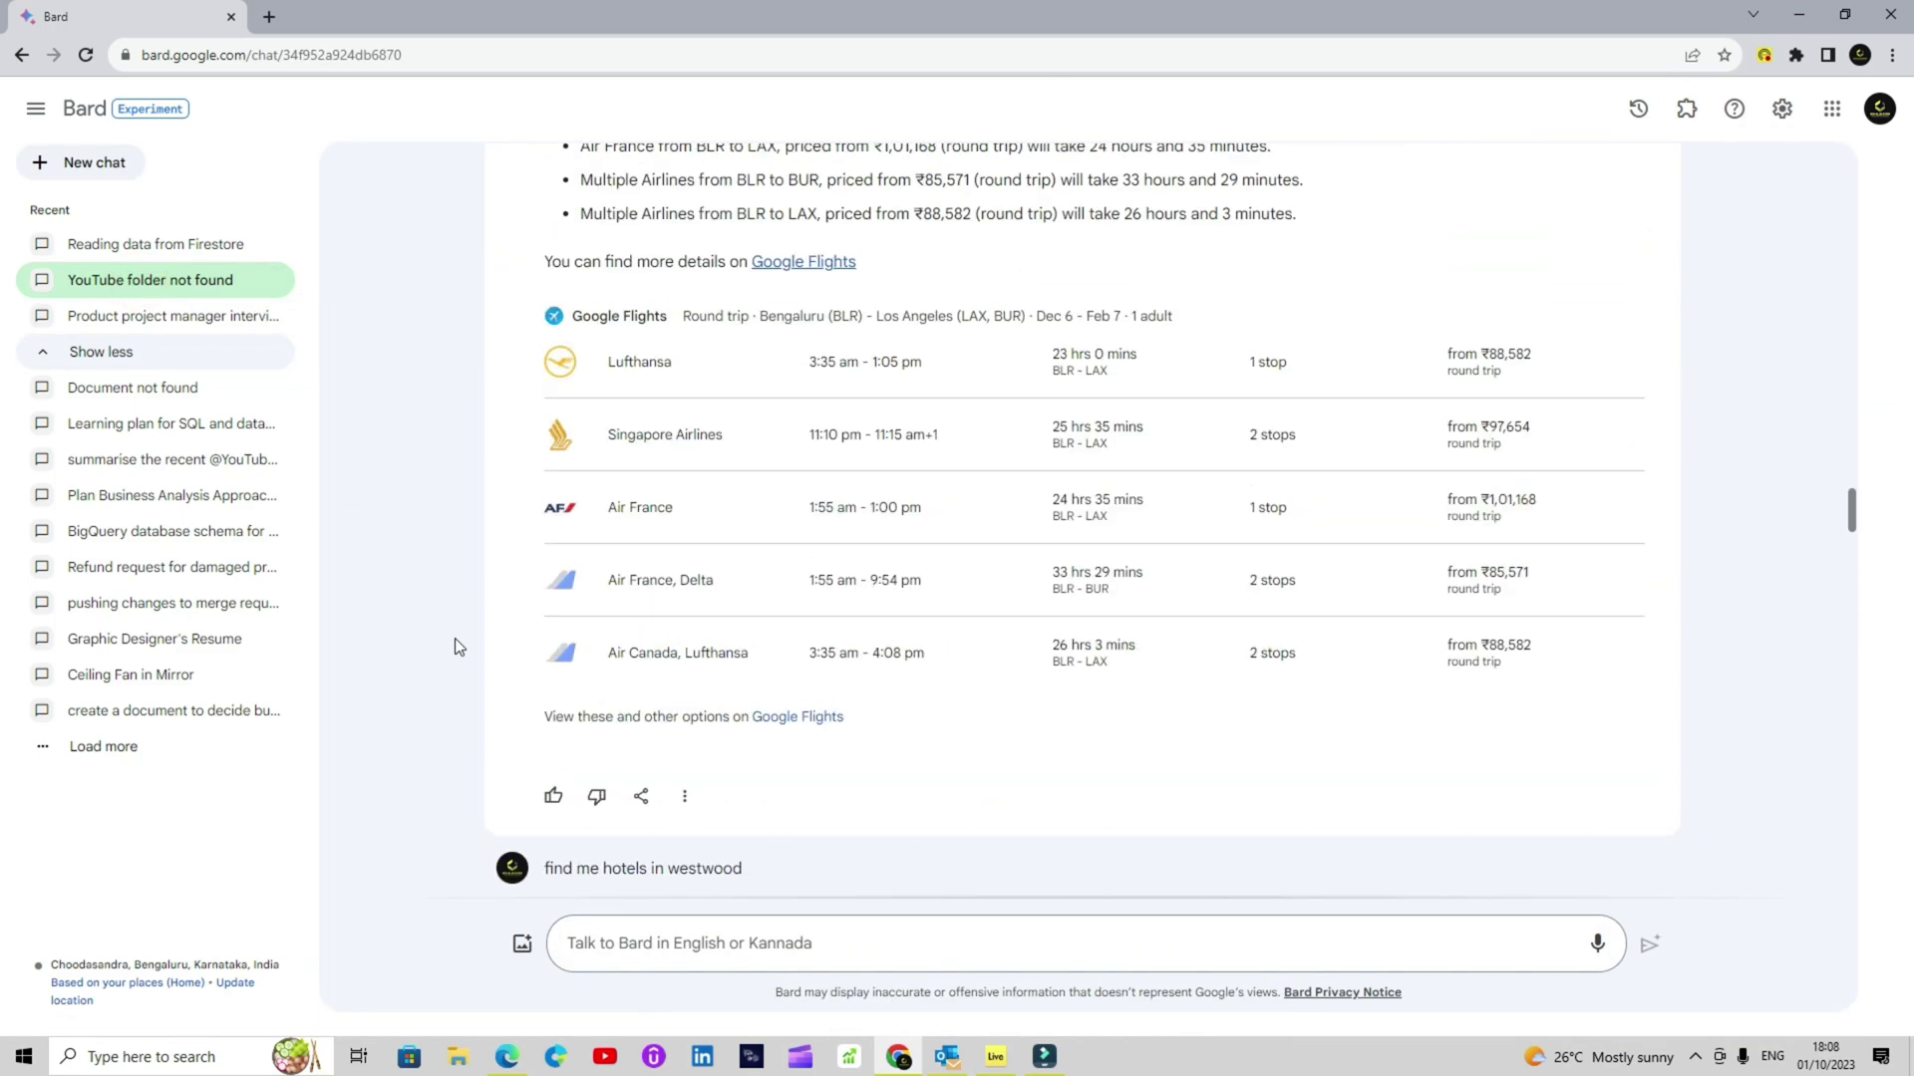
scroll(454, 637, "up", 20)
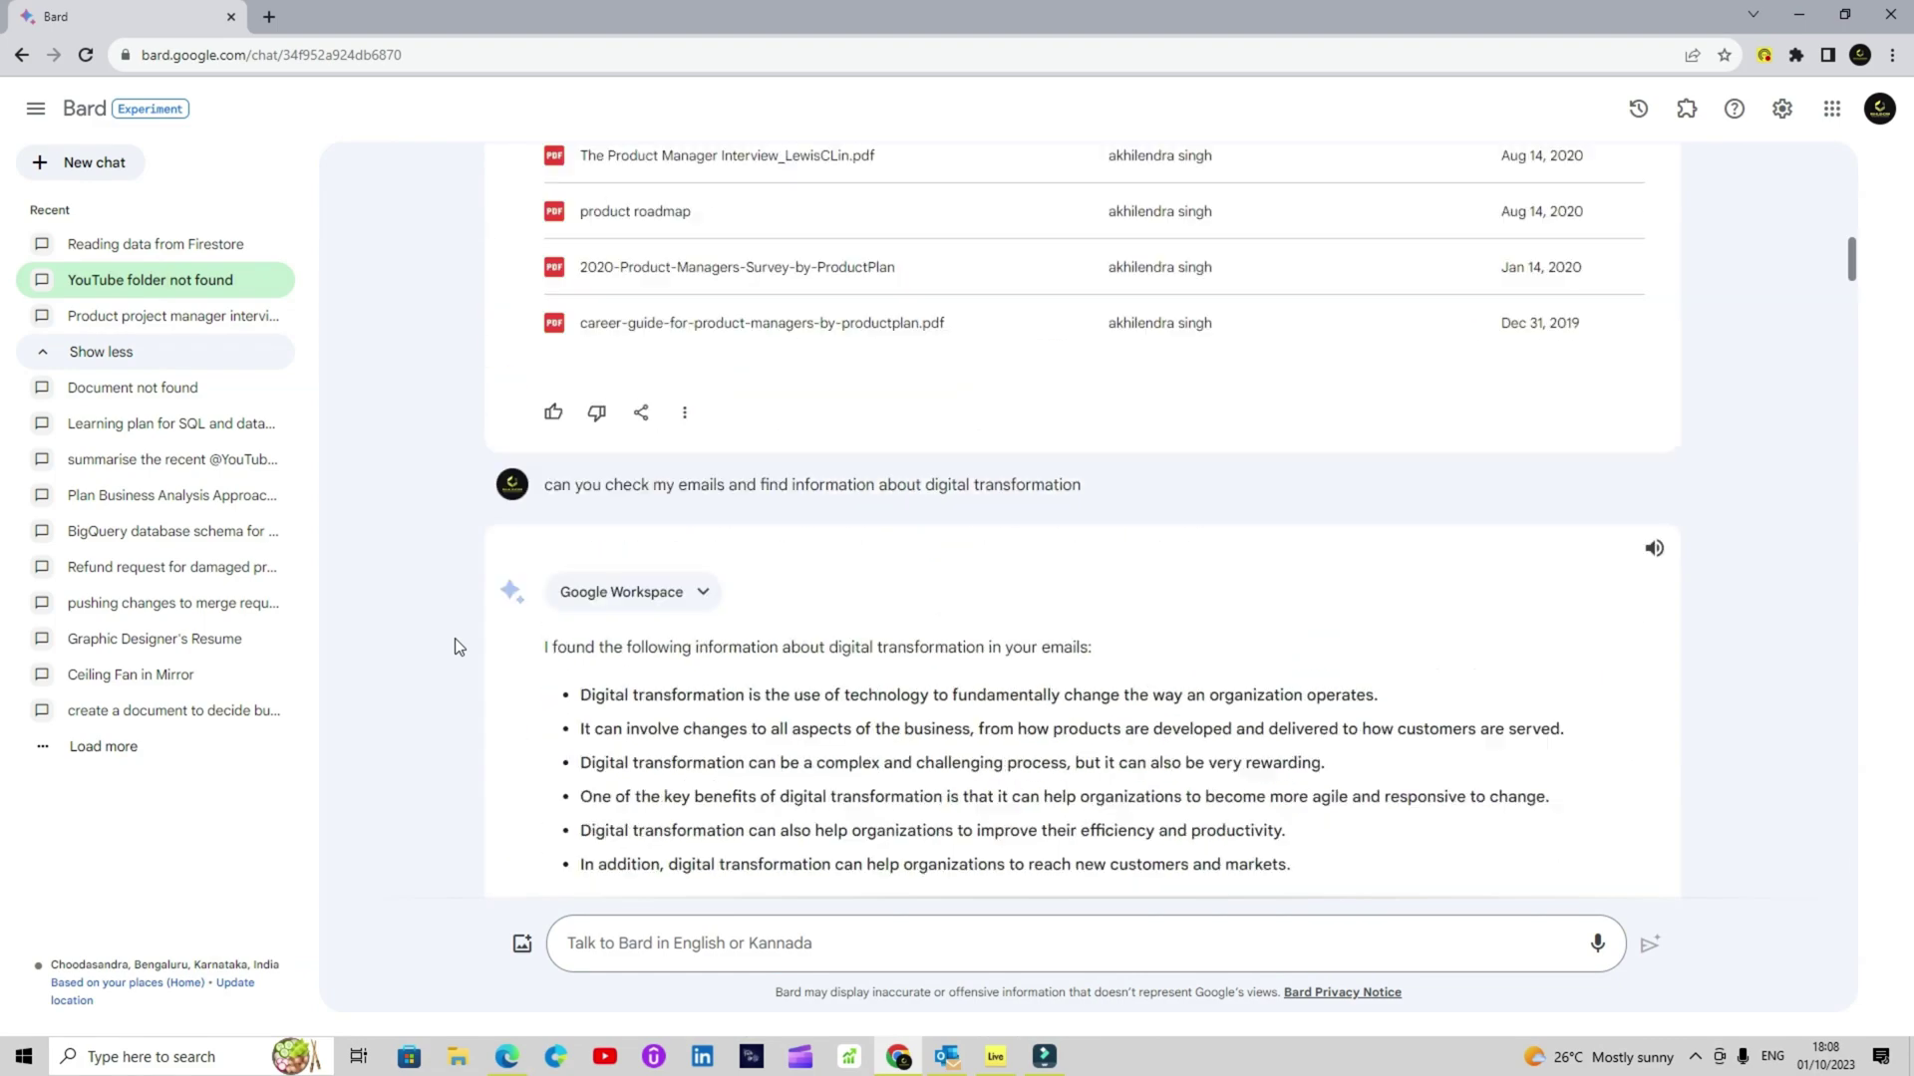
scroll(454, 638, "up", 6)
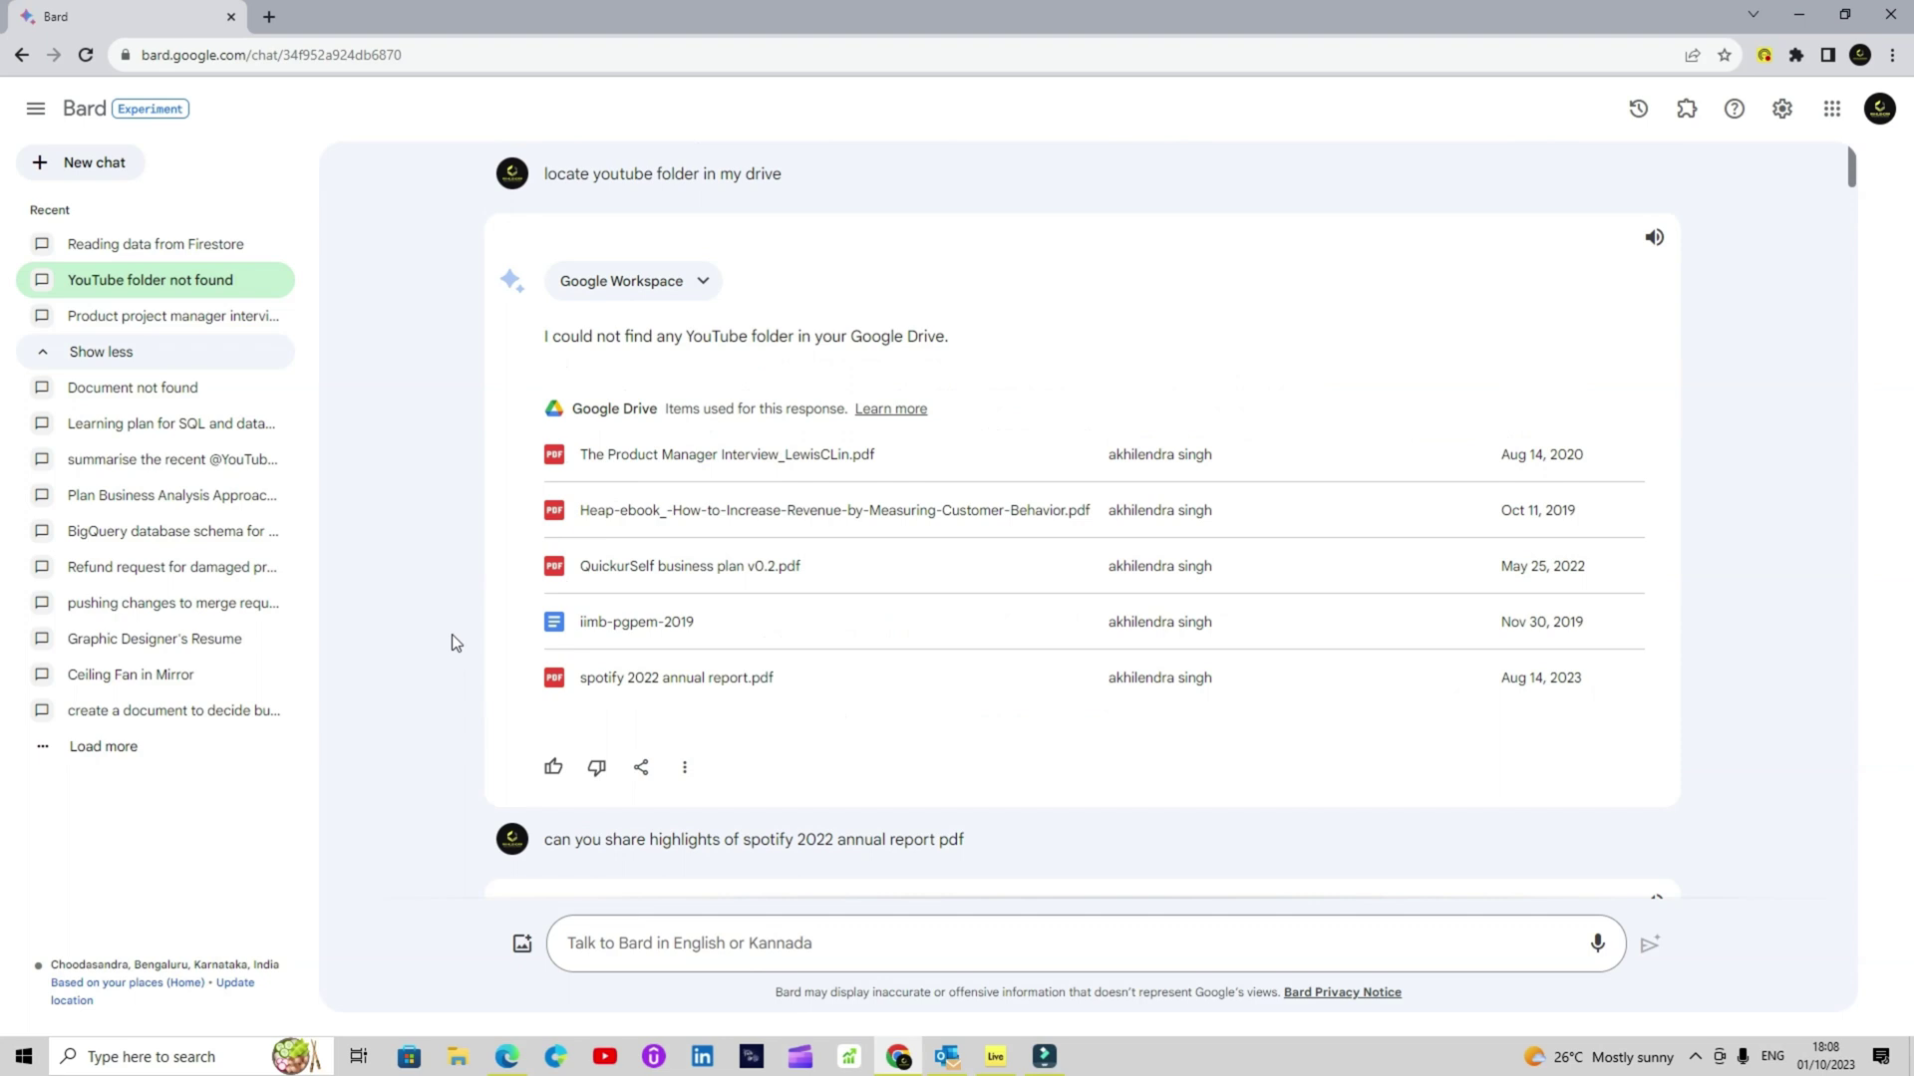
left_click_drag(784, 174, 546, 179)
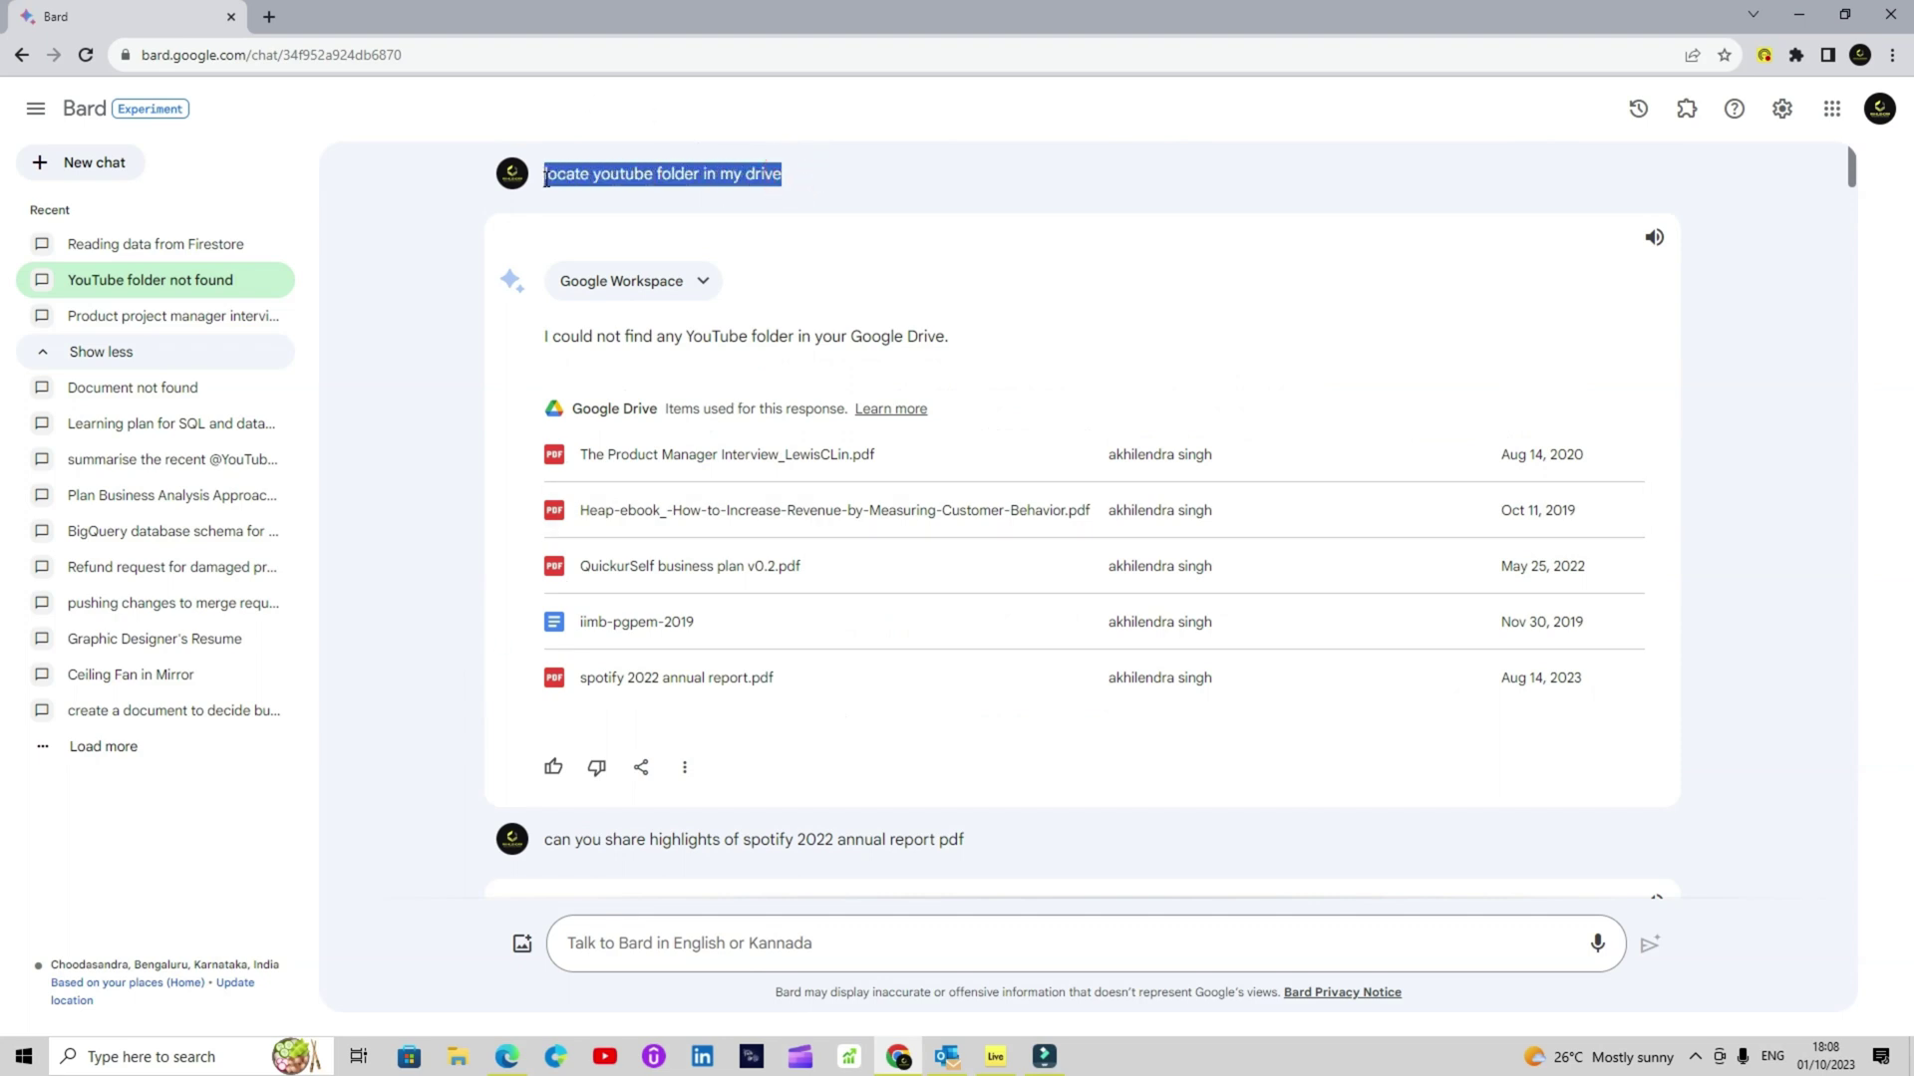
left_click(384, 413)
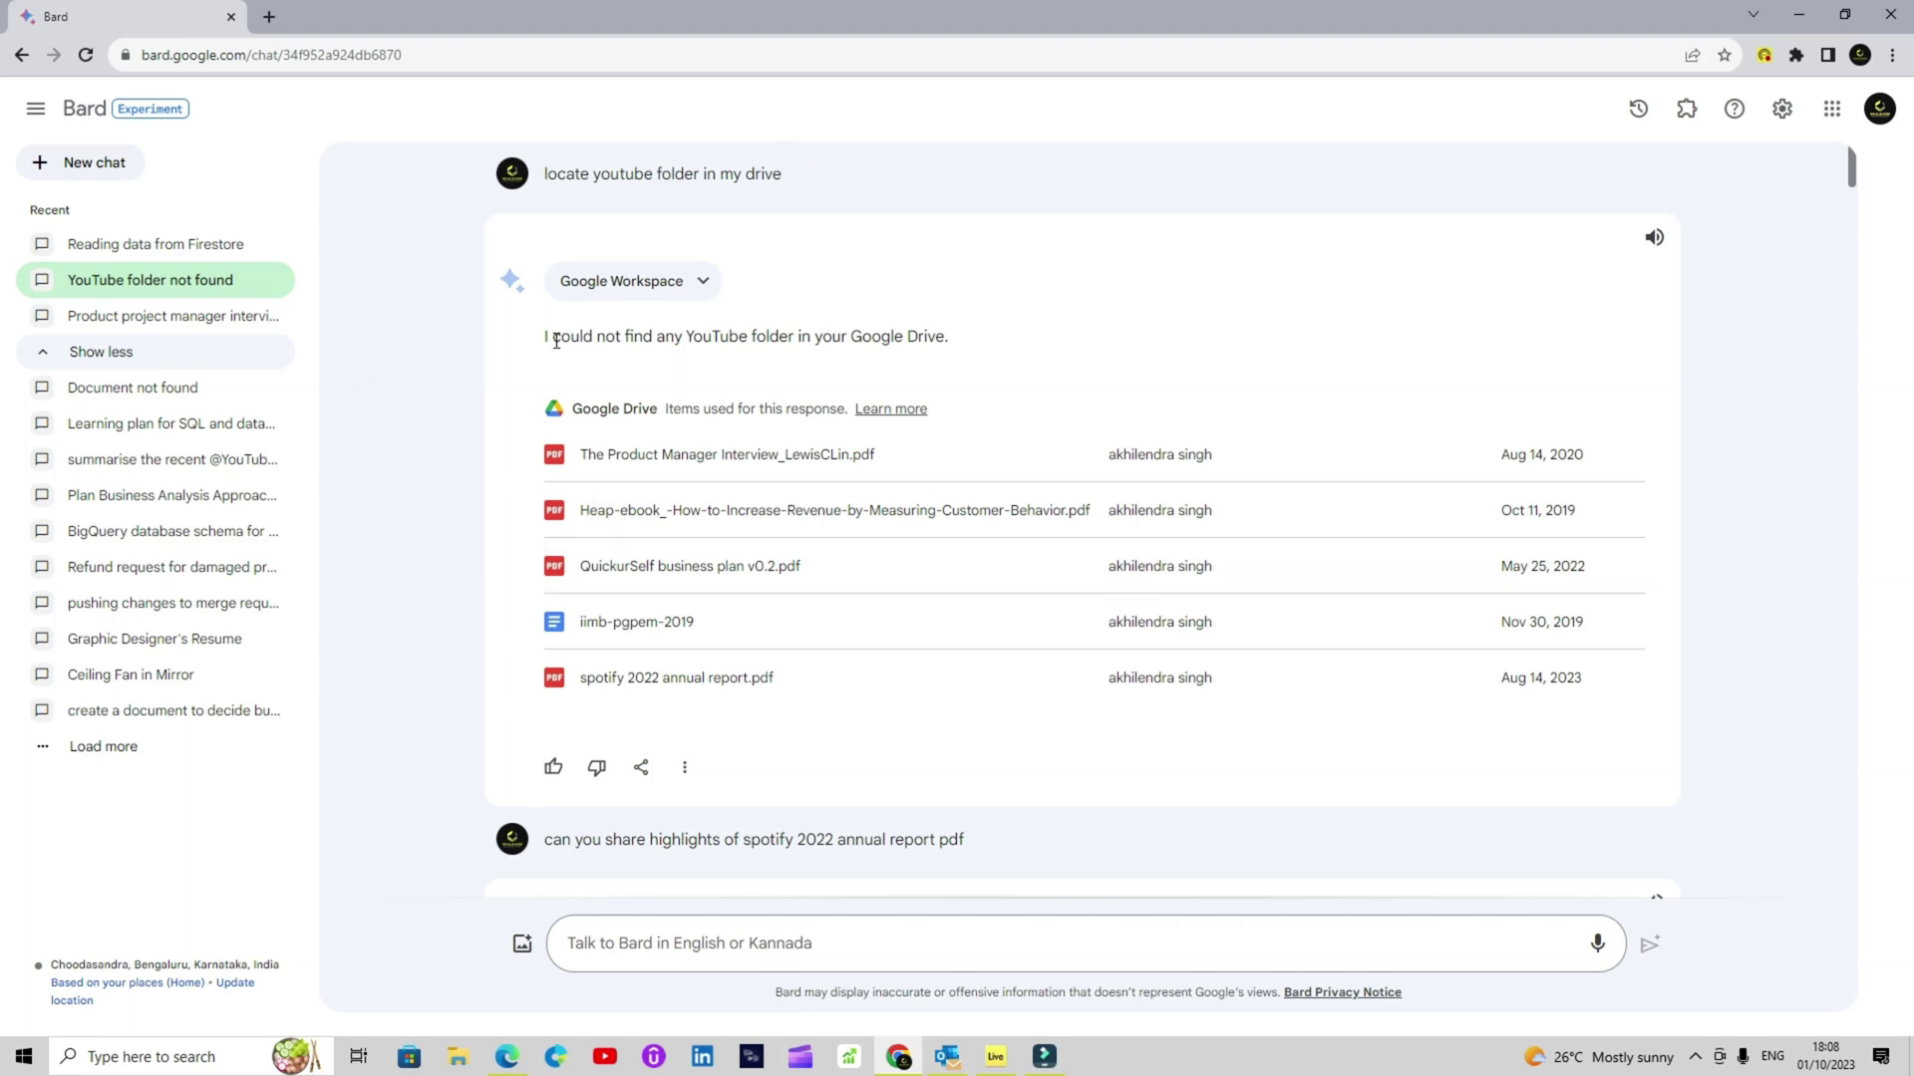
double_click(708, 336)
- Highlight the Spotify 2022 highlights question and the five report highlight bullets
scroll(451, 590, "down", 2)
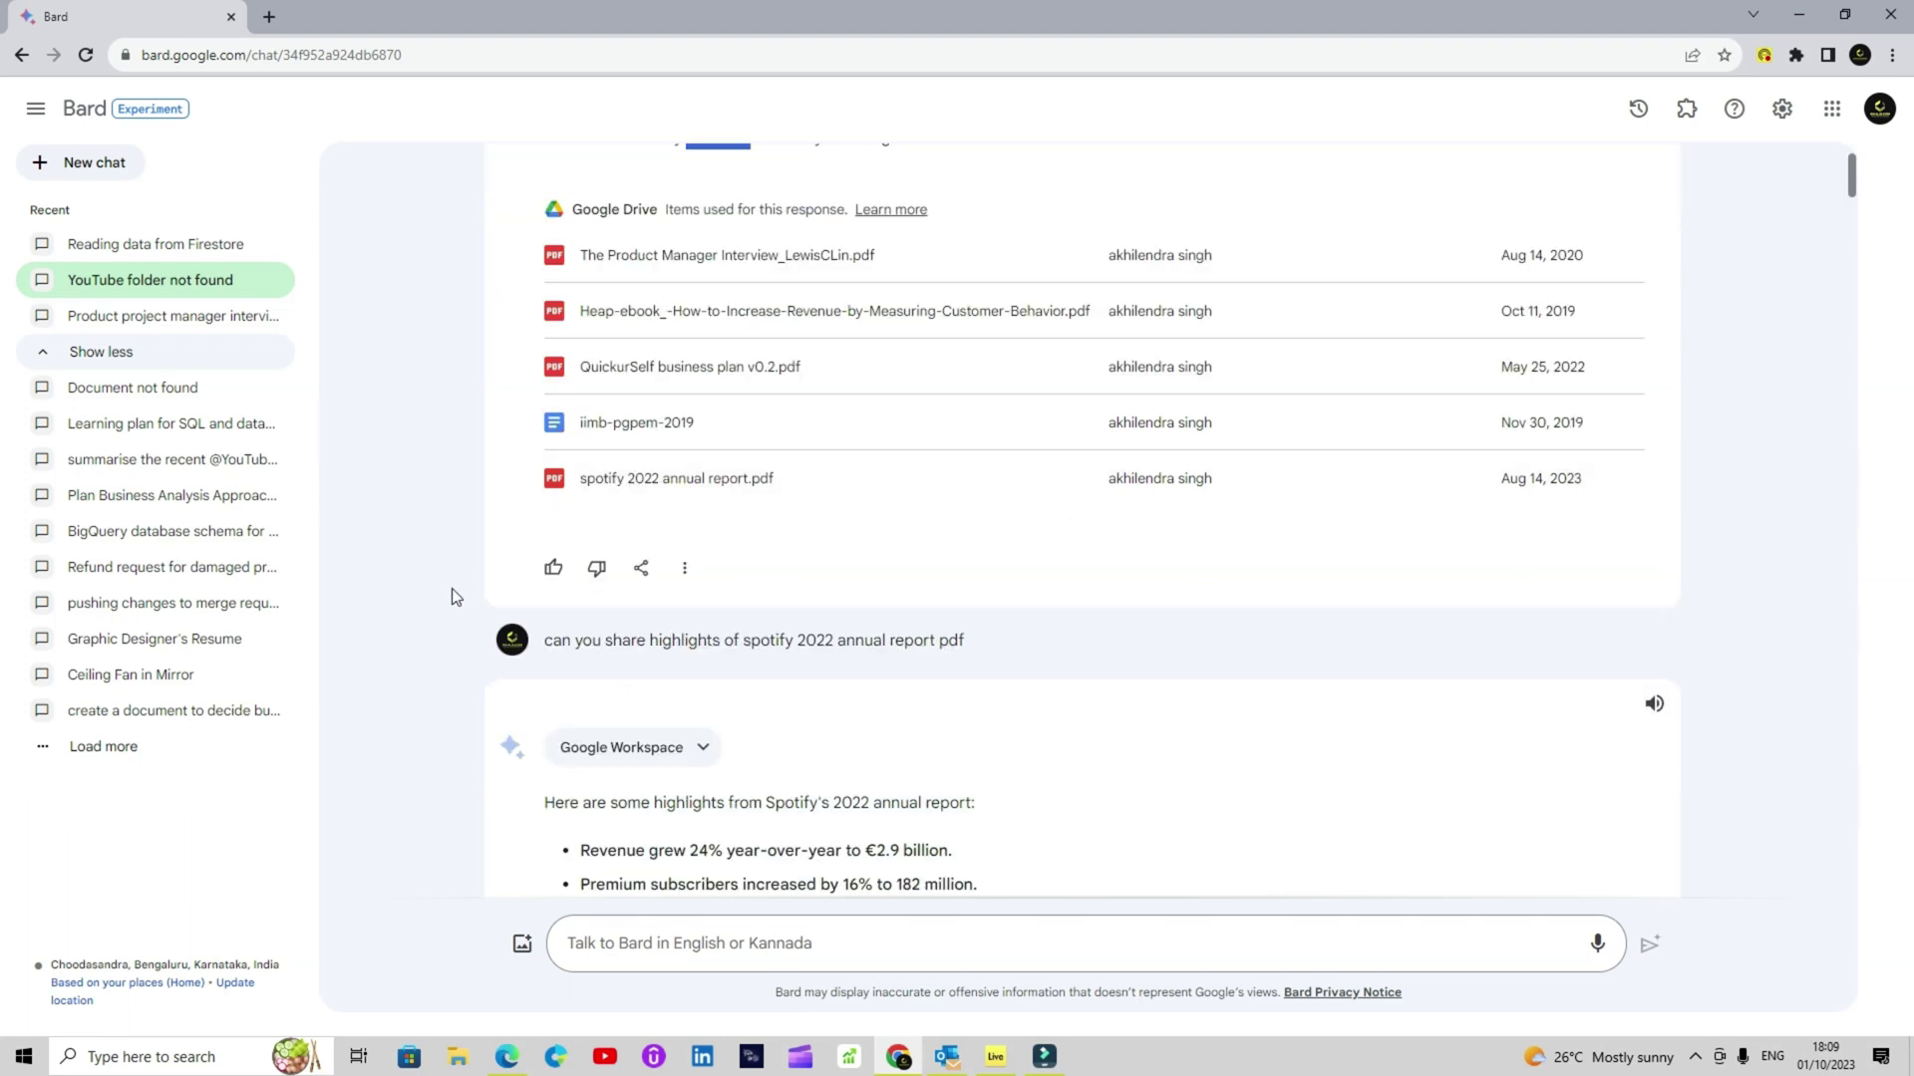
scroll(460, 588, "down", 1)
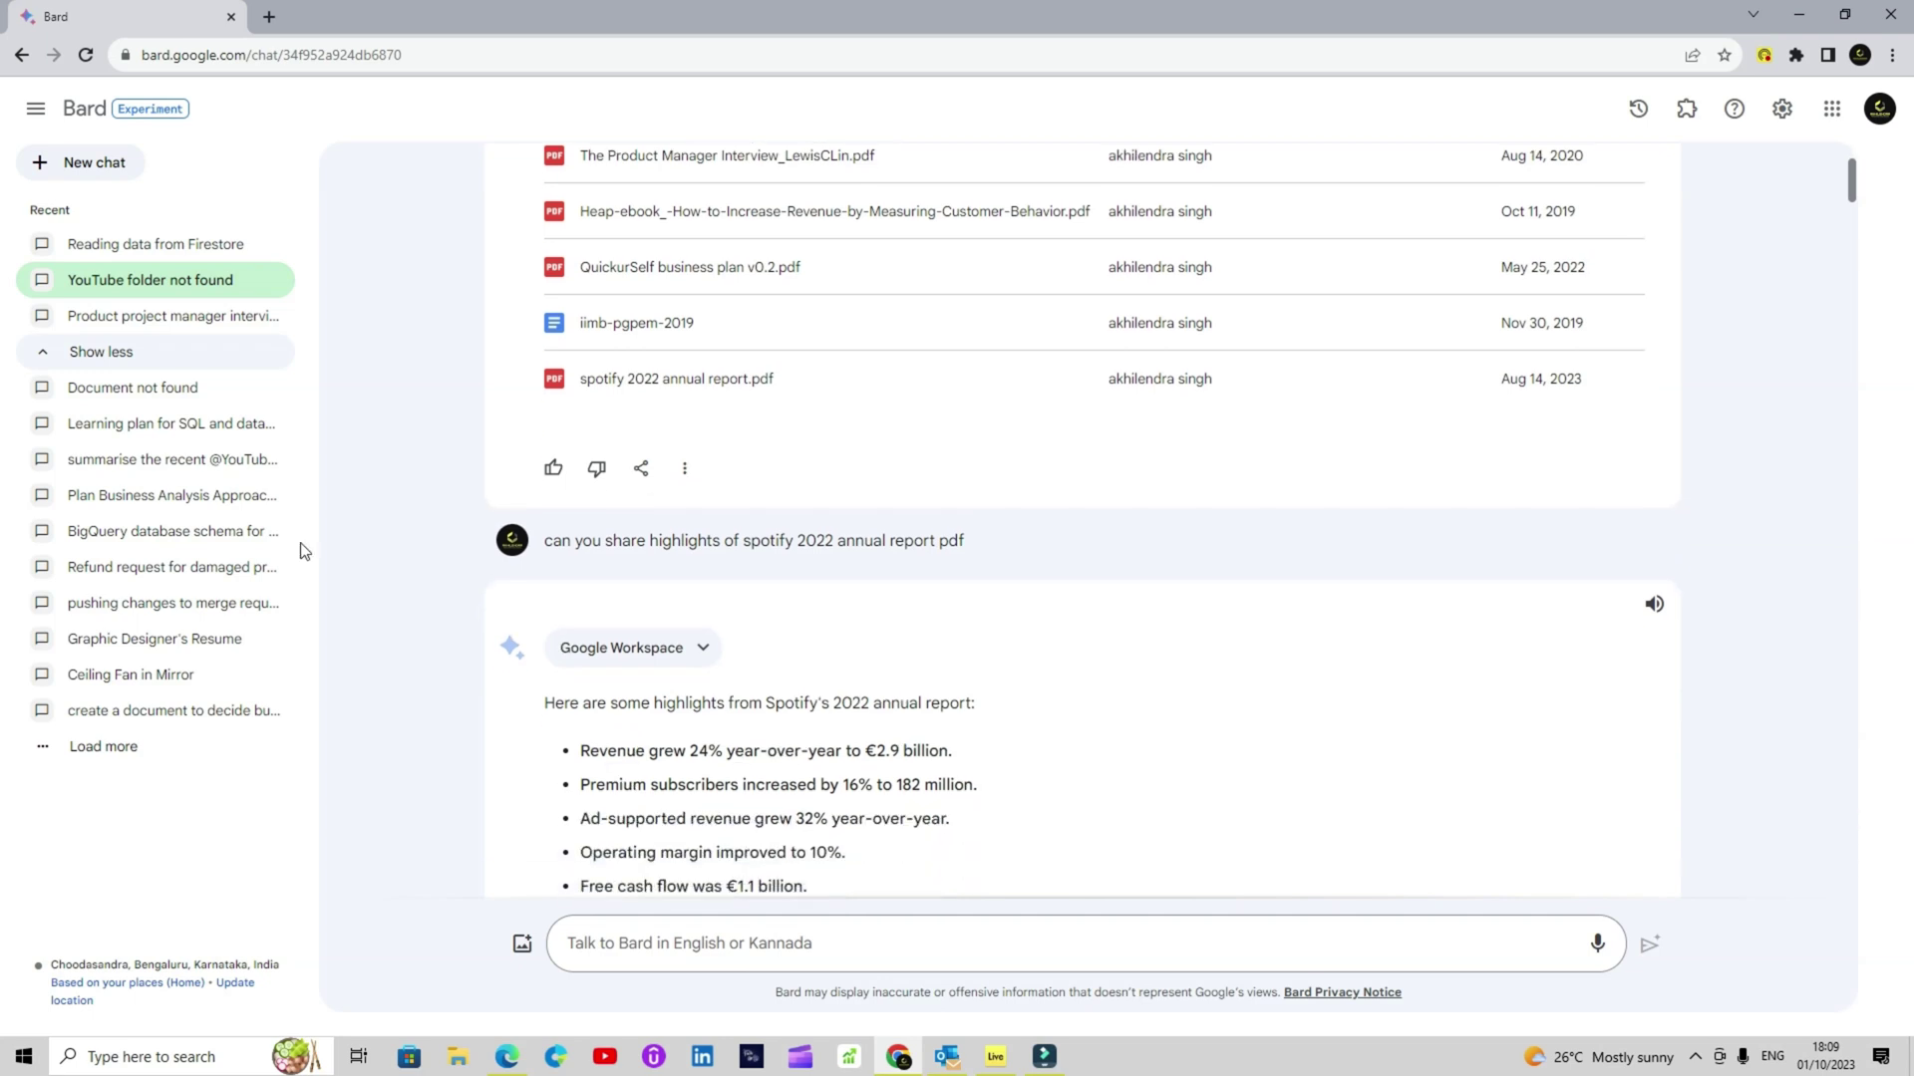
triple_click(965, 547)
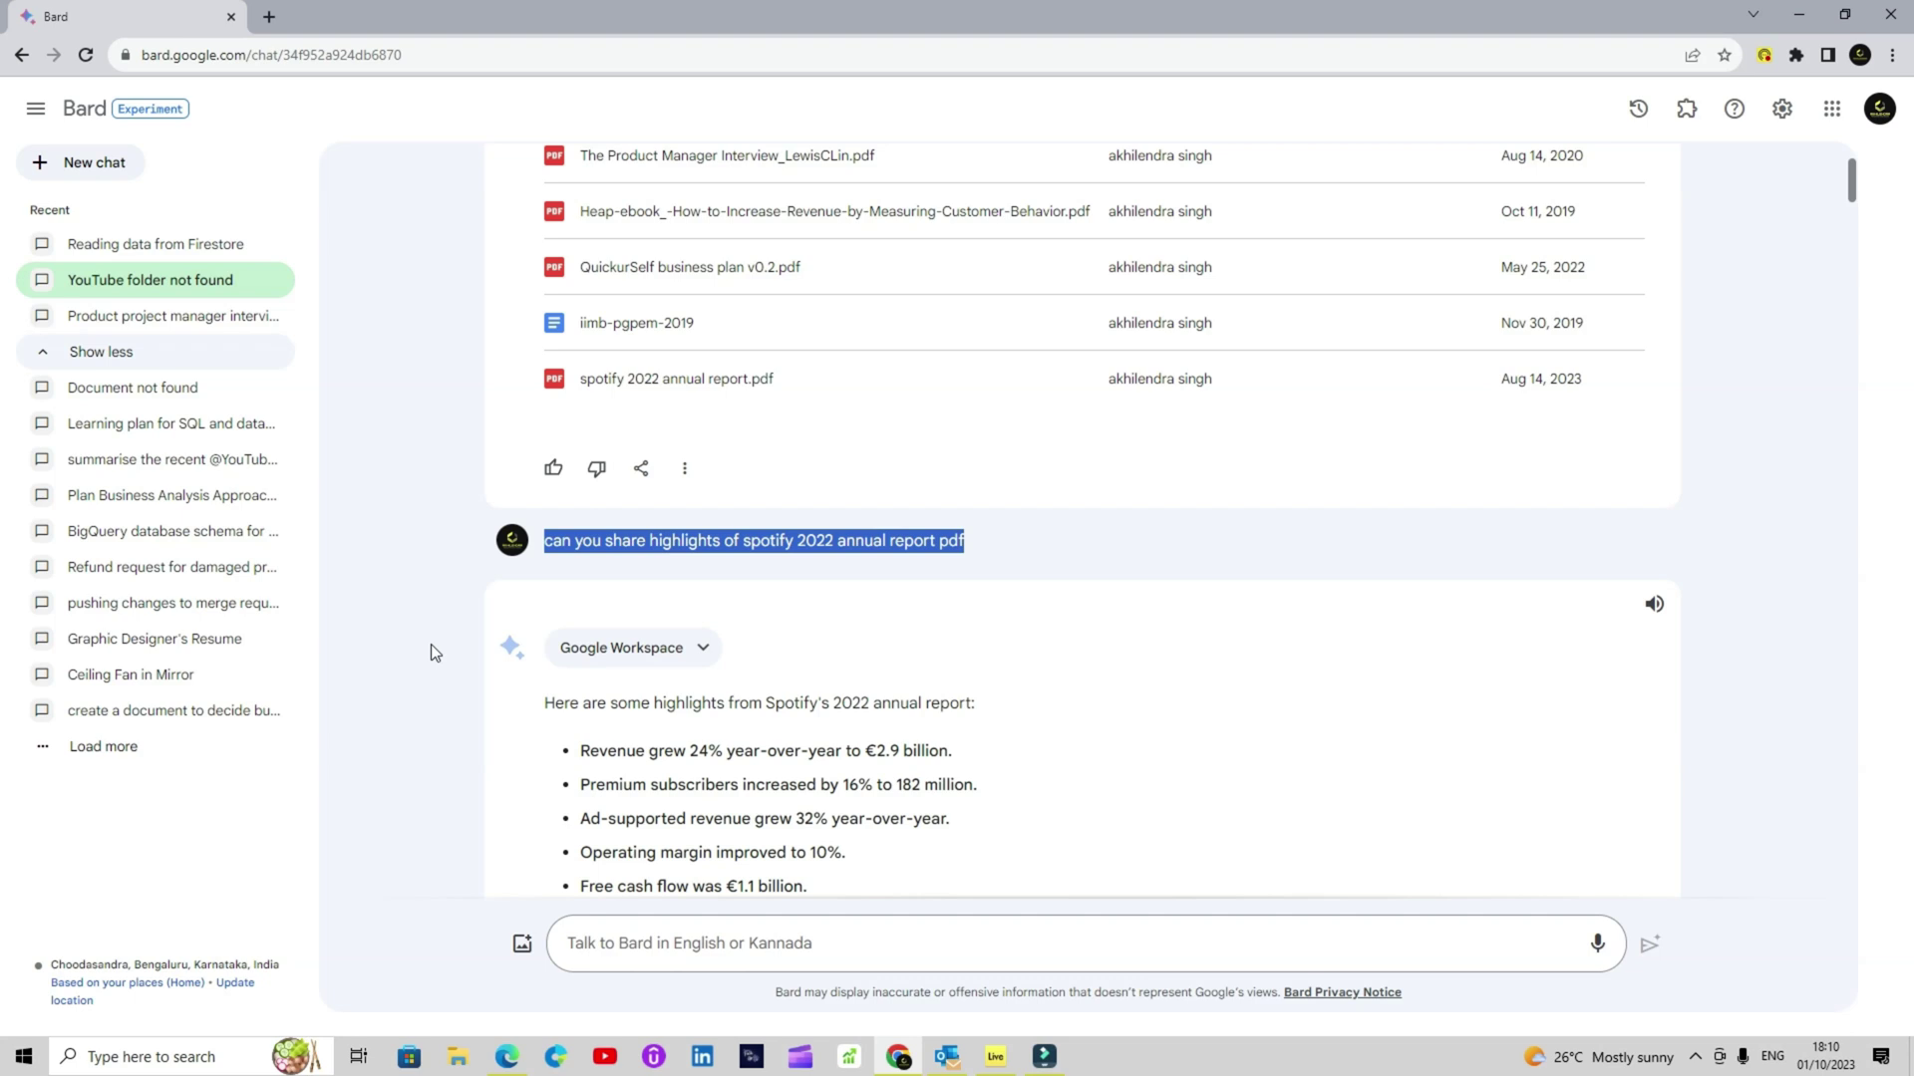
scroll(431, 644, "down", 4)
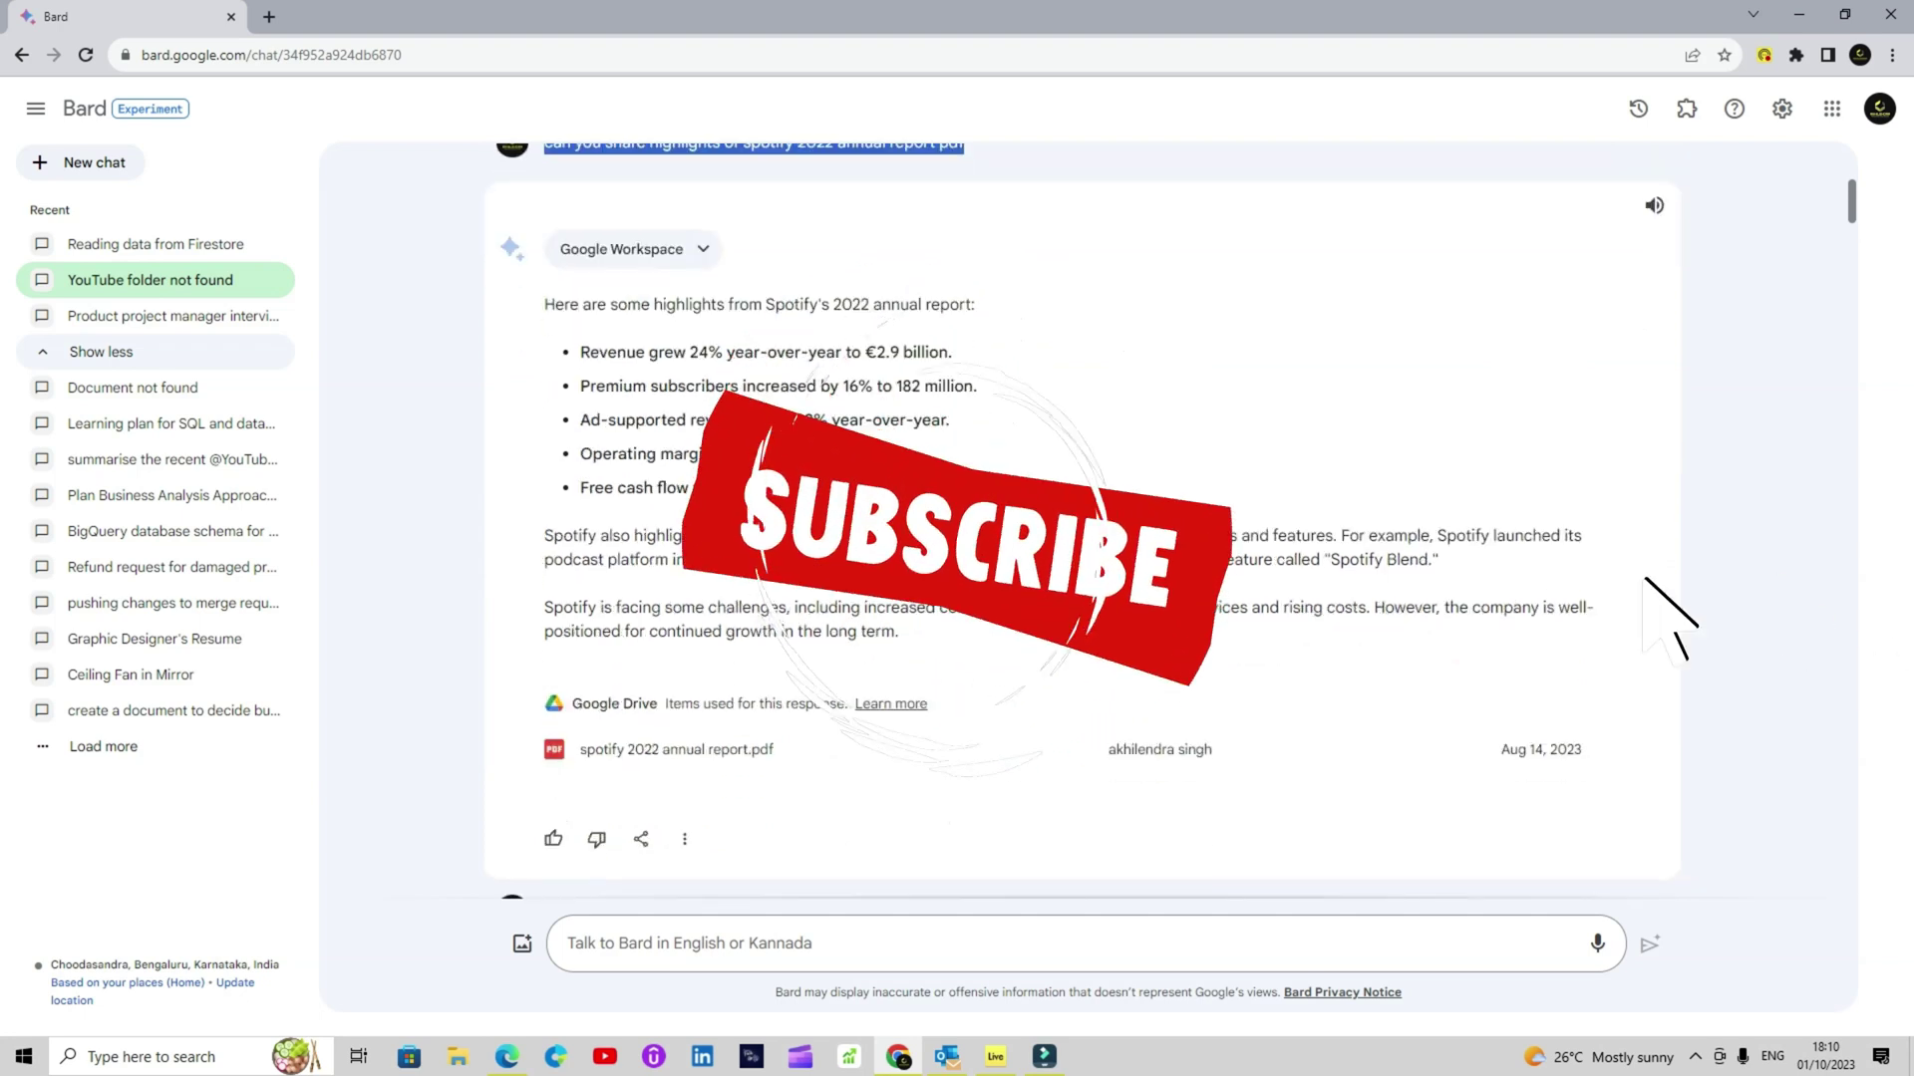
left_click_drag(578, 344, 689, 488)
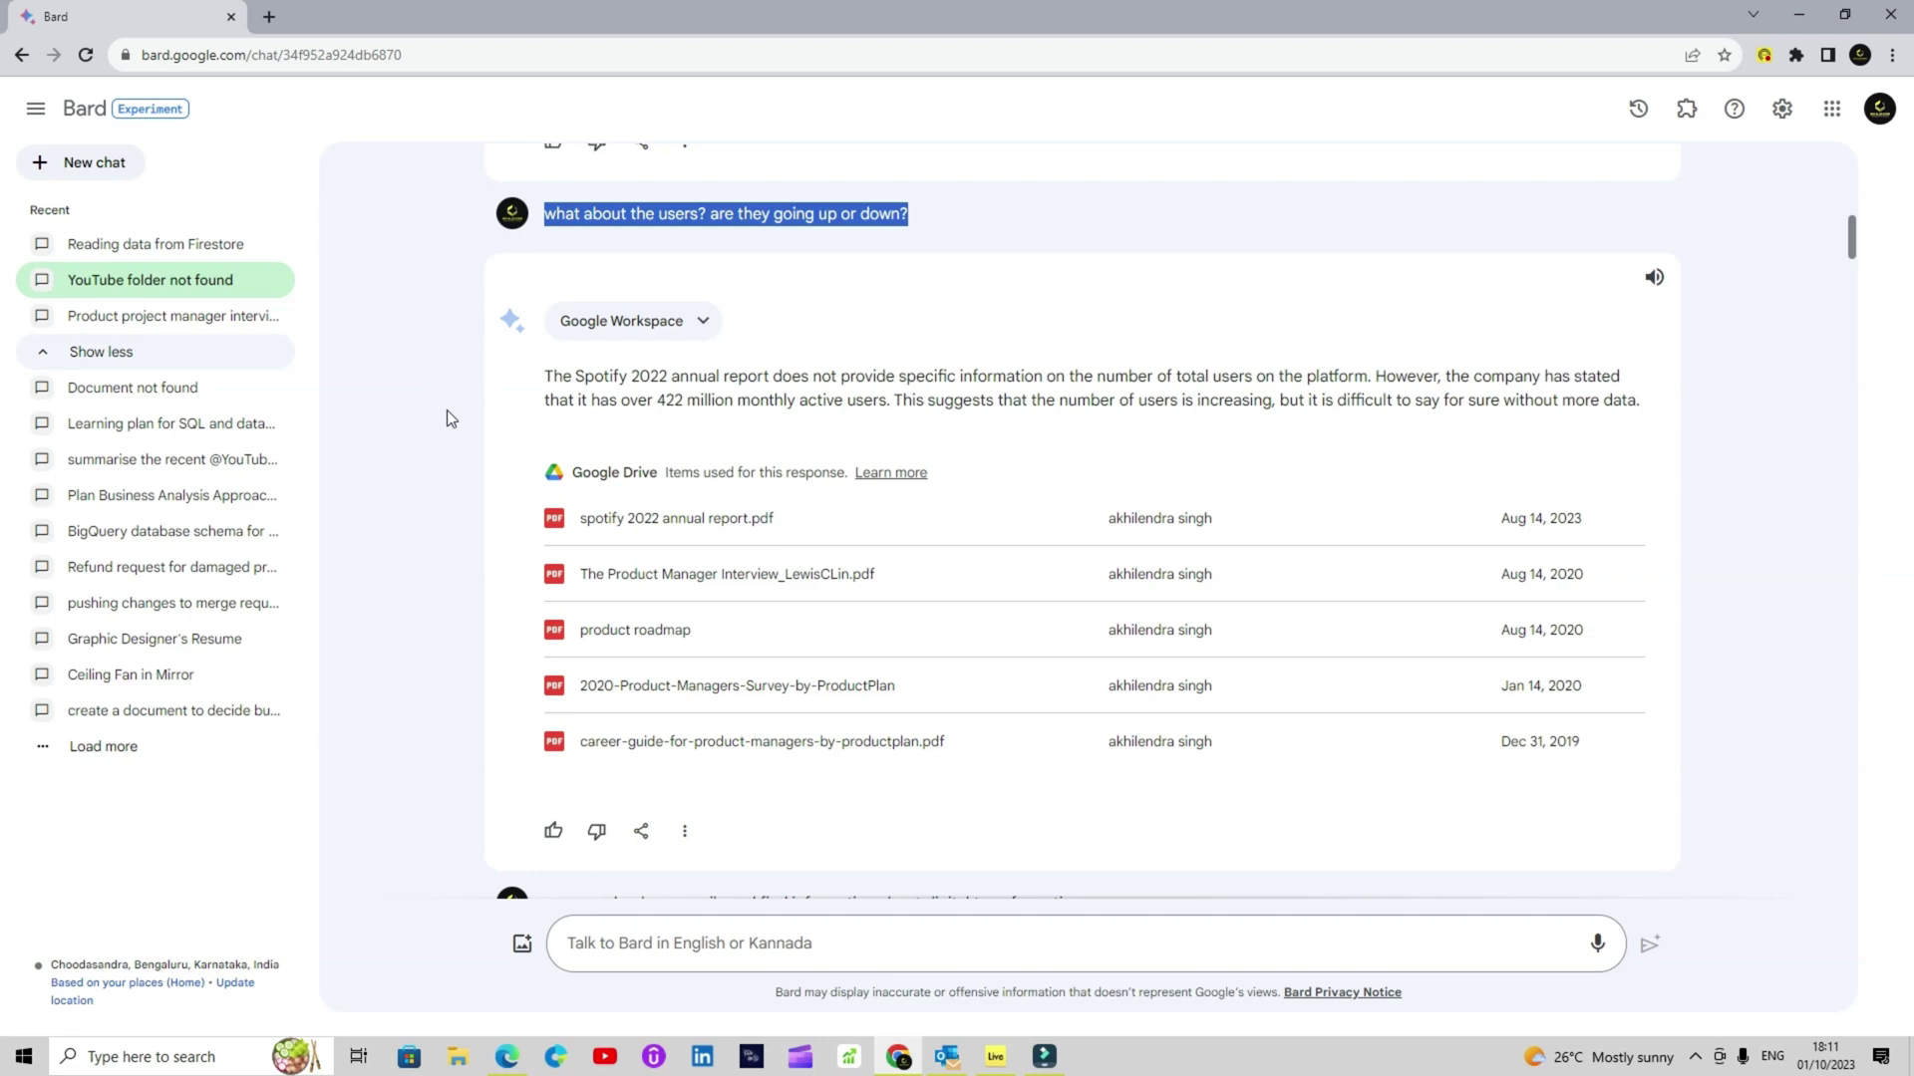
scroll(449, 408, "down", 7)
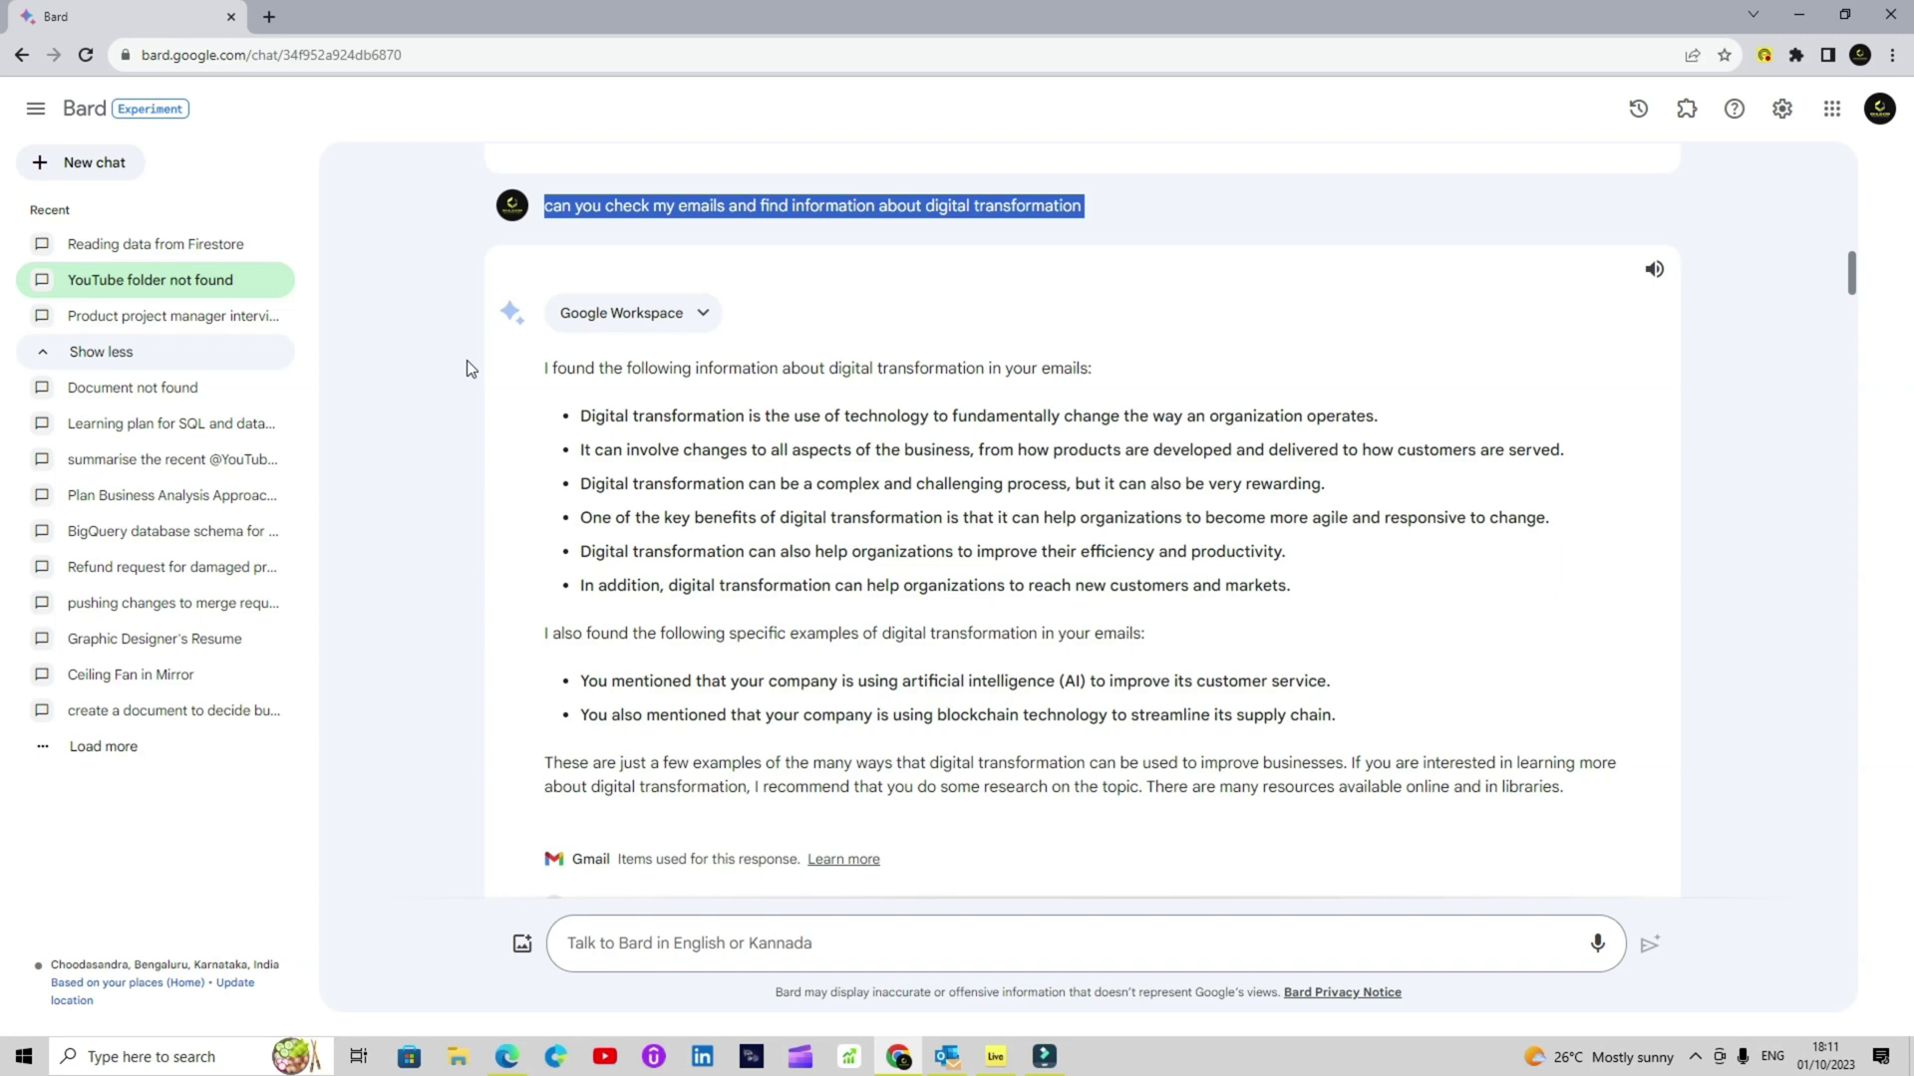
- Highlight the digital transformation bullets and scroll to the Gmail sources list
left_click_drag(1294, 590, 424, 536)
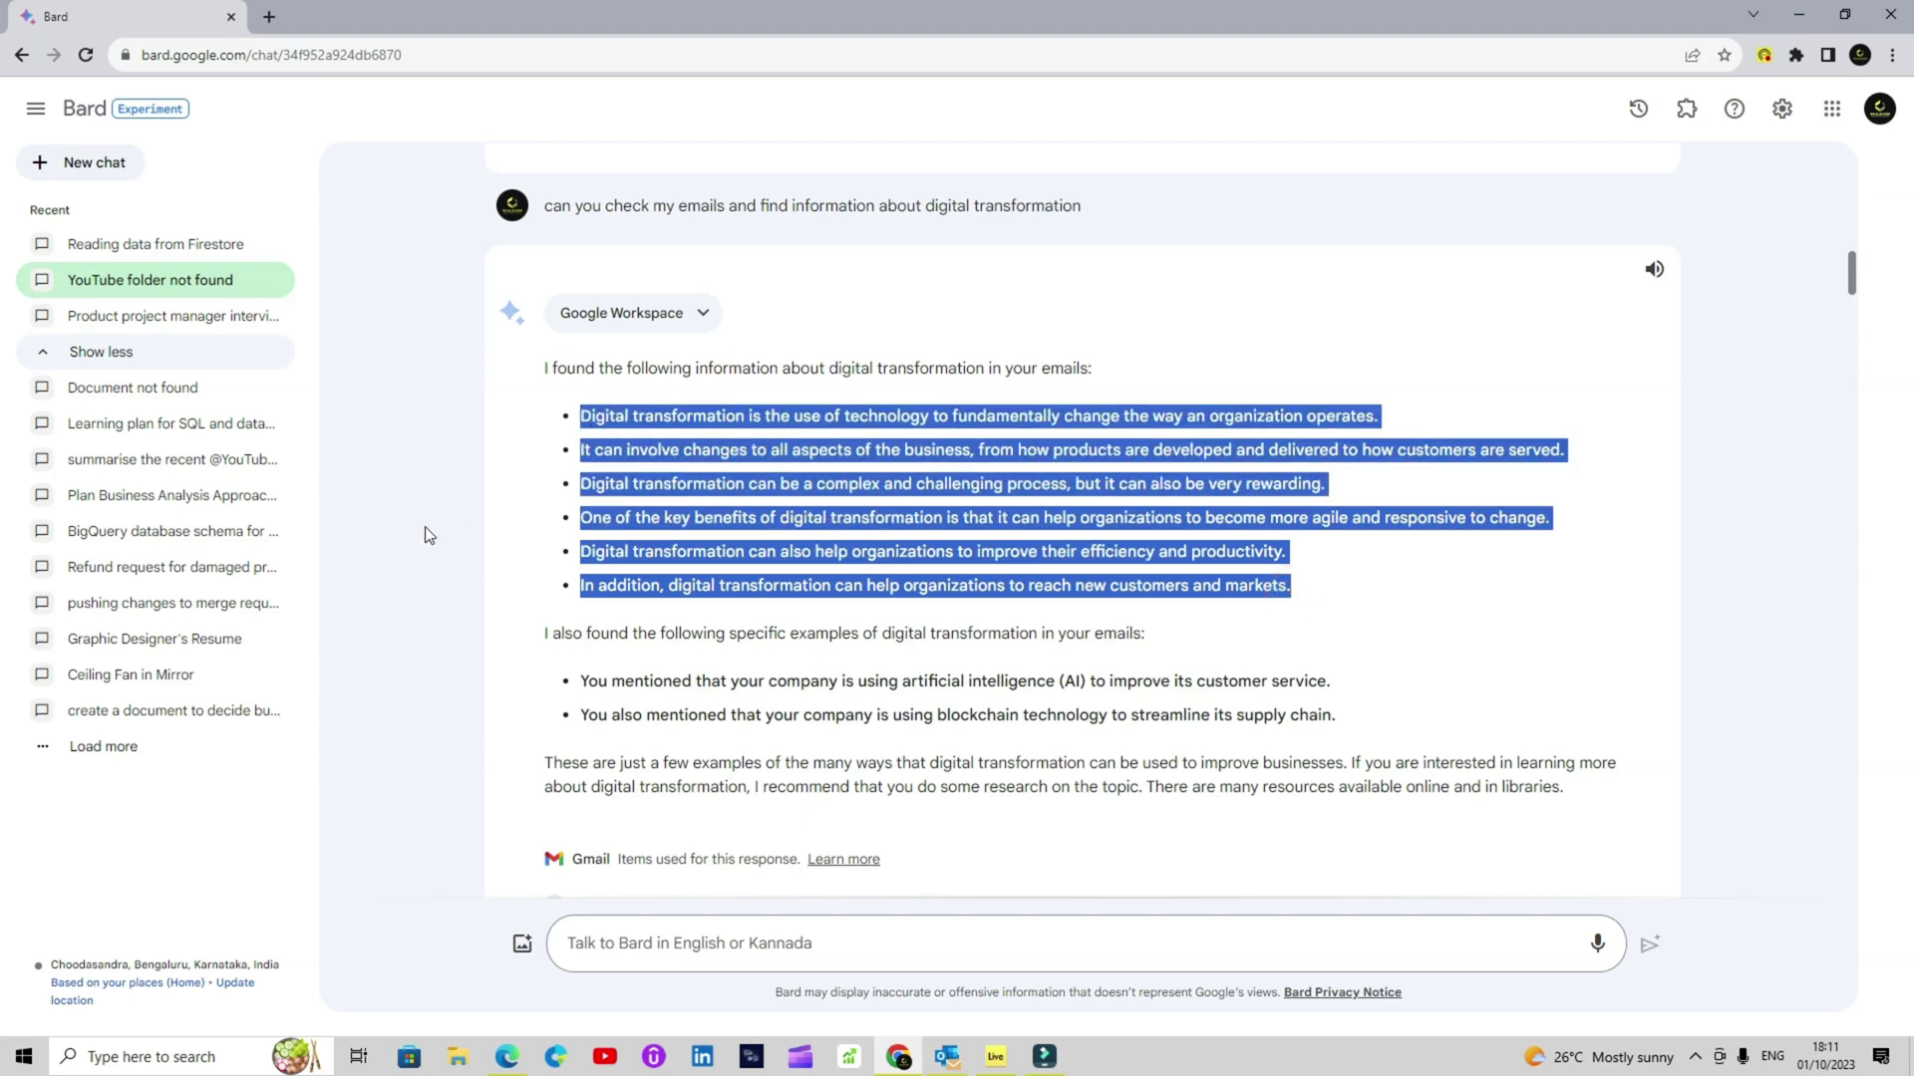
scroll(1323, 717, "down", 5)
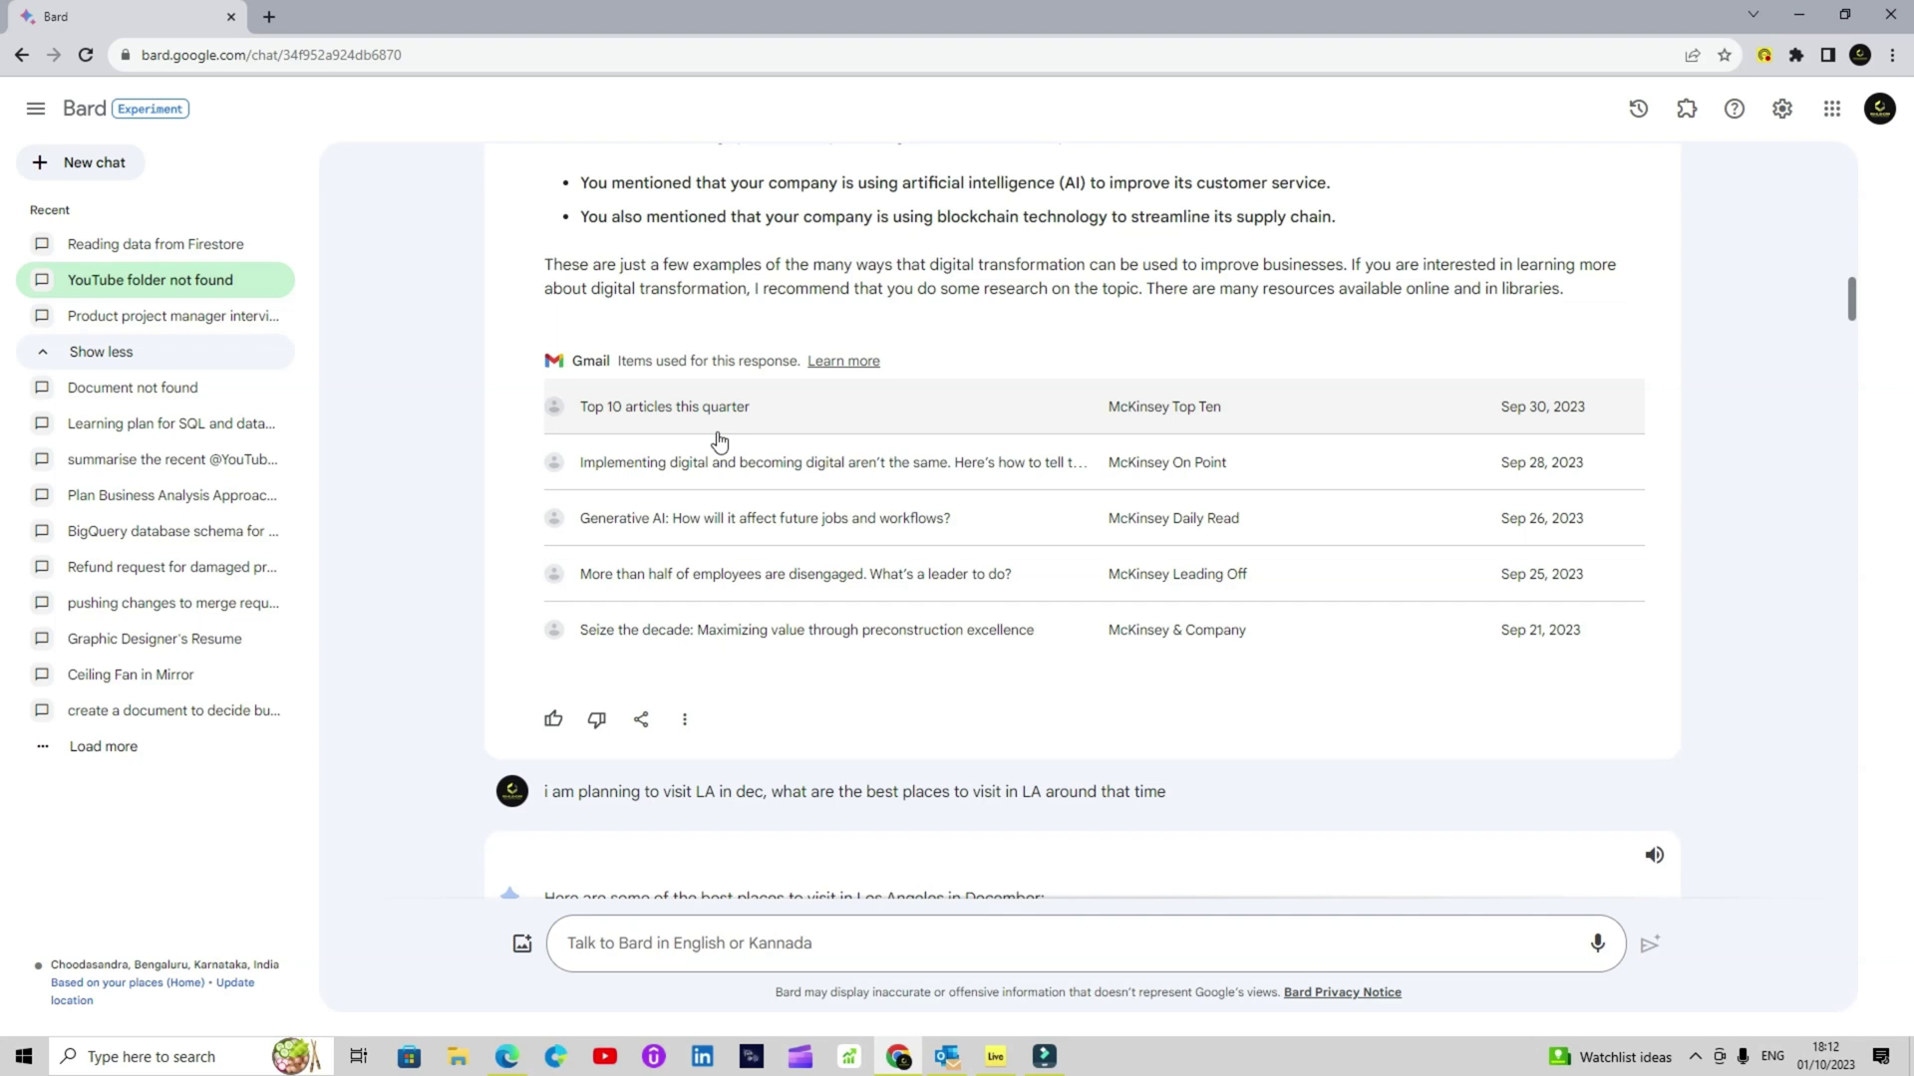
- Select the December LA trip prompt, review the attractions, and highlight the Bangalore-to-LA flights prompt
scroll(727, 432, "down", 5)
left_click_drag(1168, 293, 457, 388)
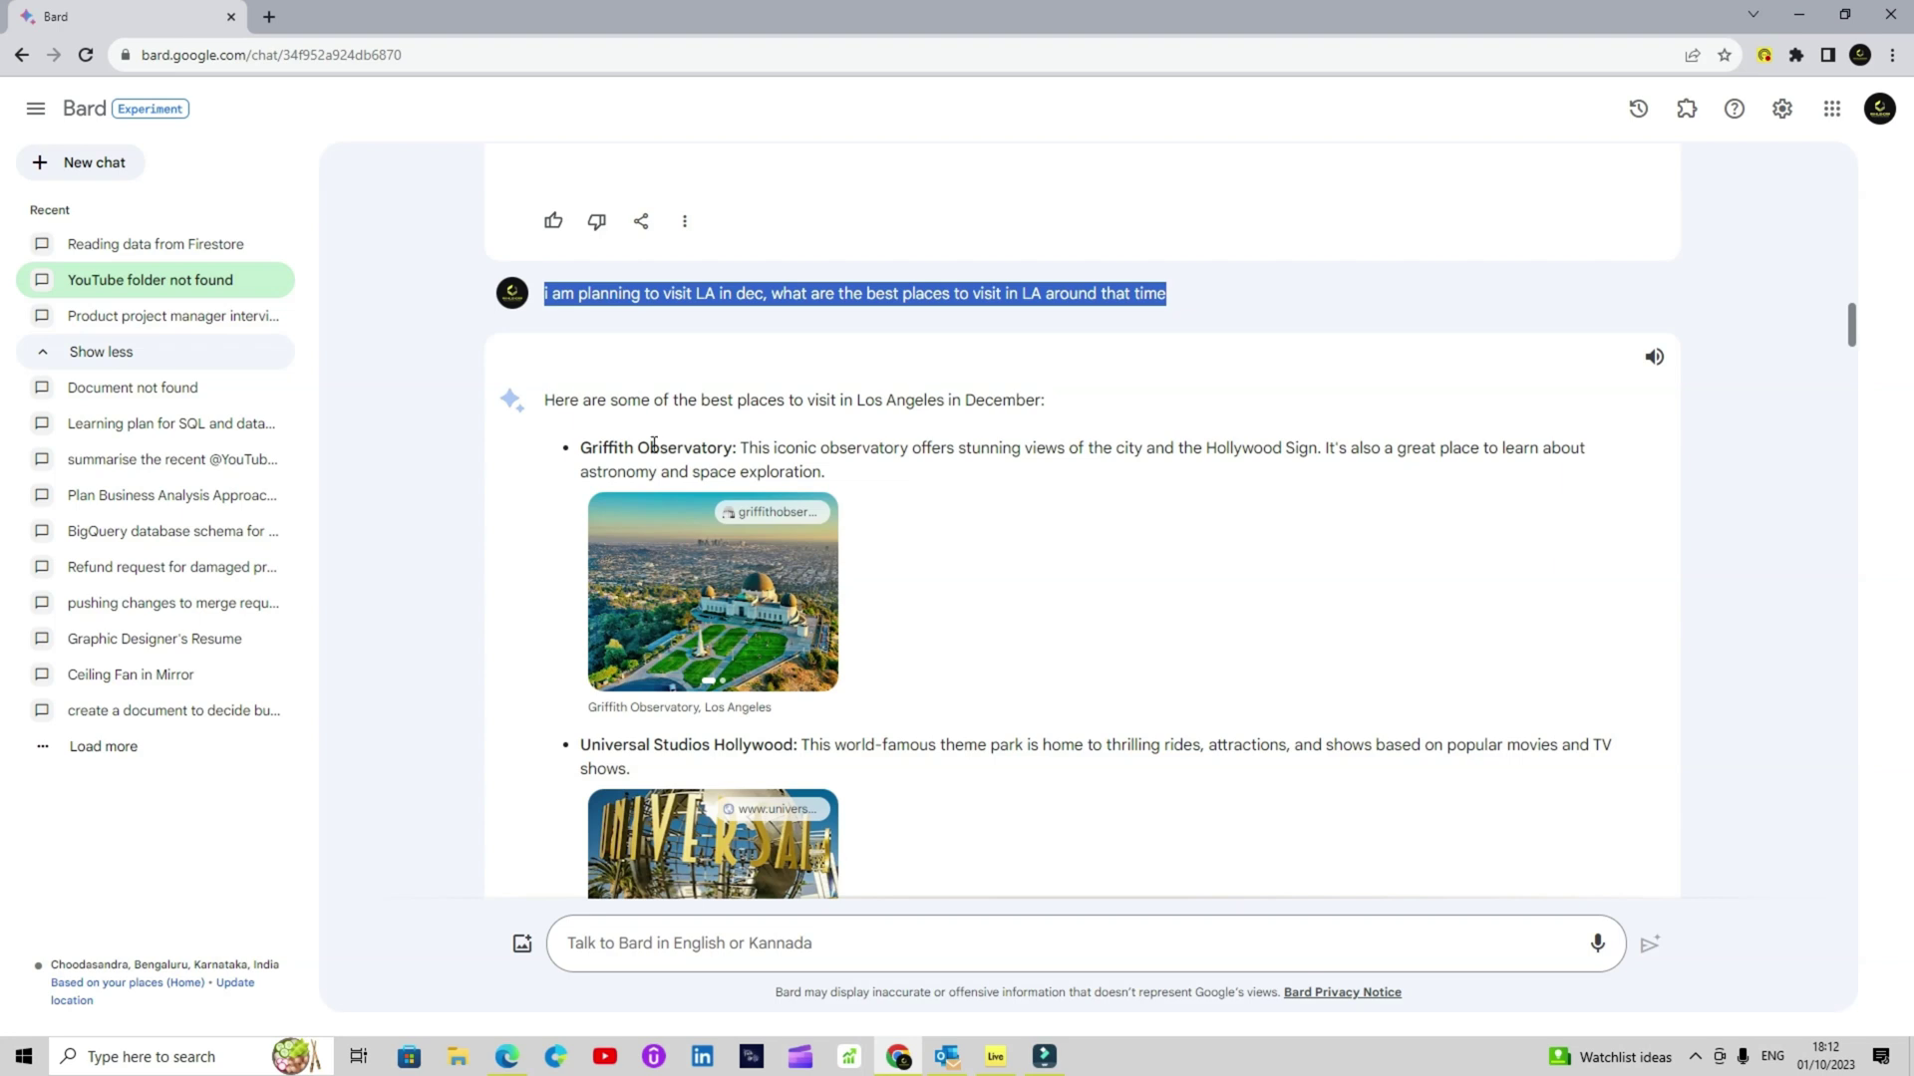
scroll(653, 445, "down", 4)
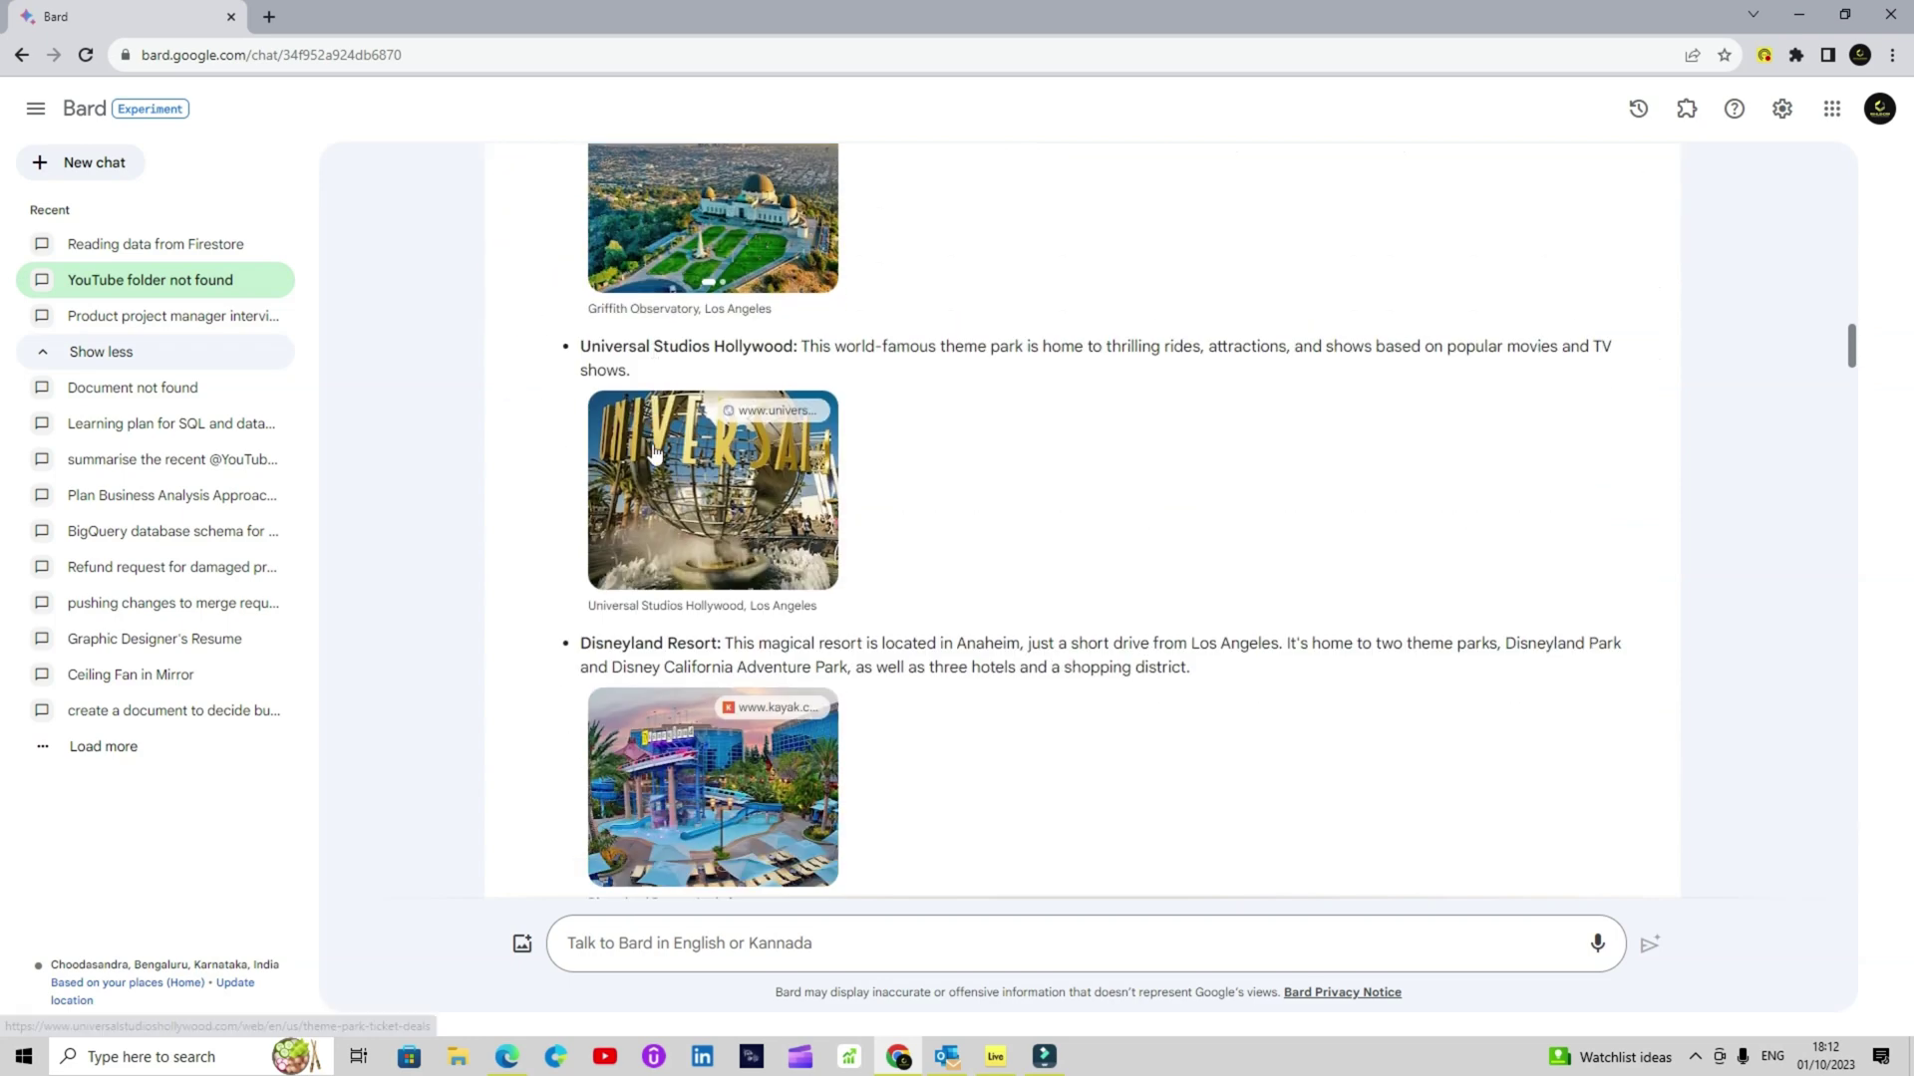
scroll(702, 246, "down", 10)
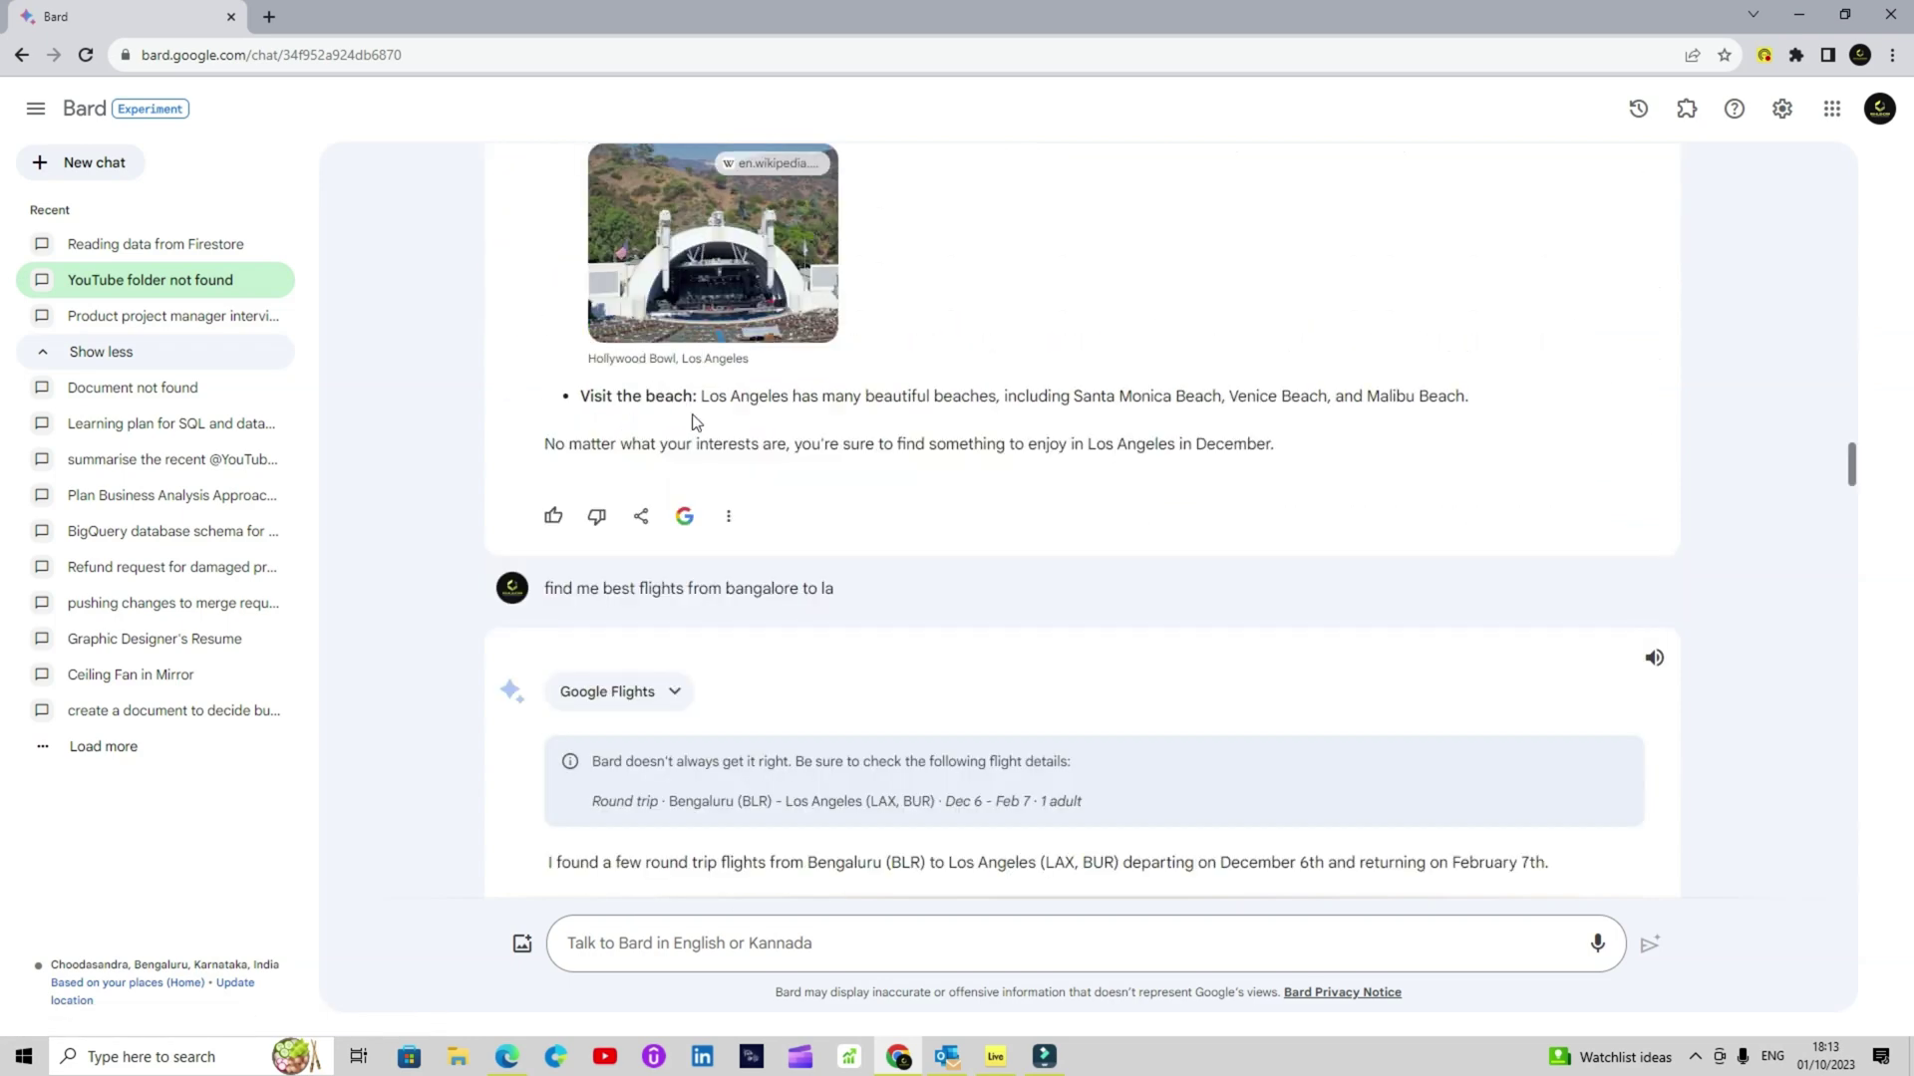
scroll(695, 419, "down", 2)
left_click_drag(852, 390, 595, 391)
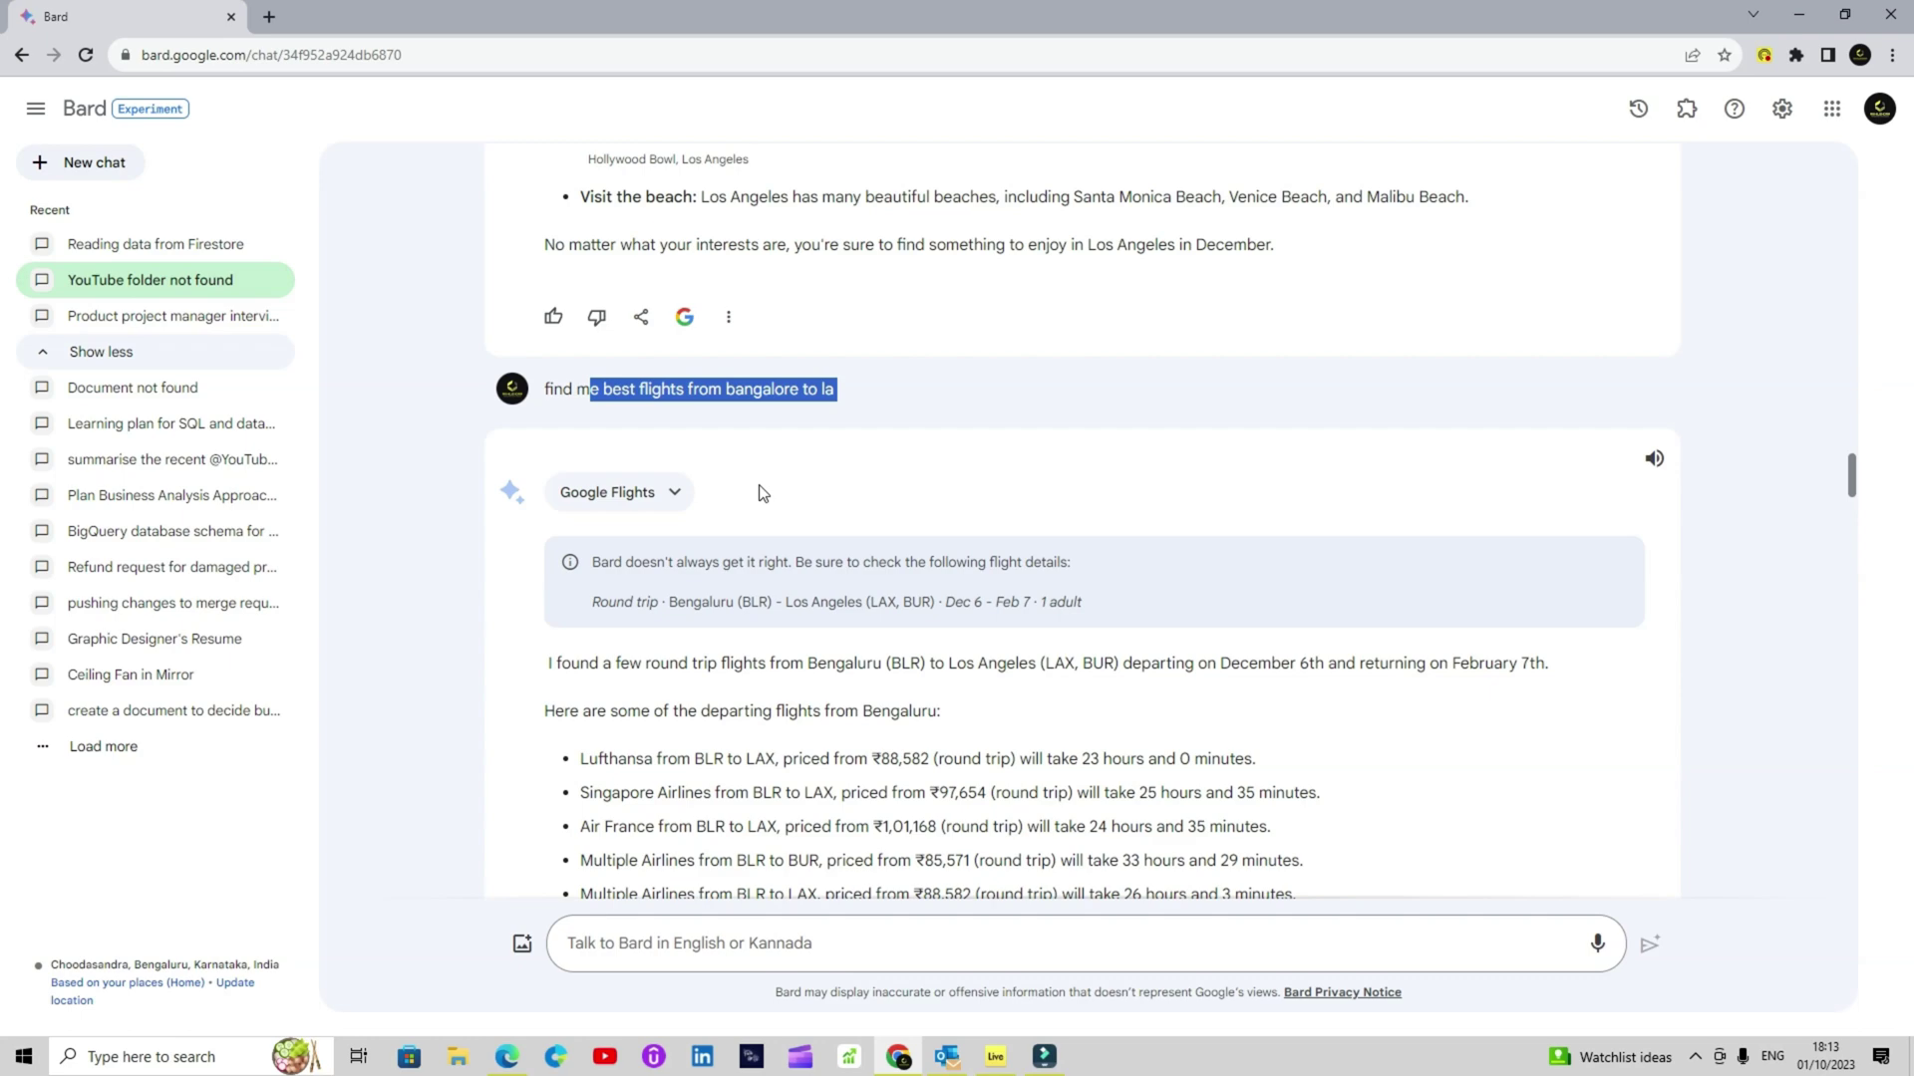
scroll(761, 488, "down", 2)
left_click_drag(1305, 698, 645, 551)
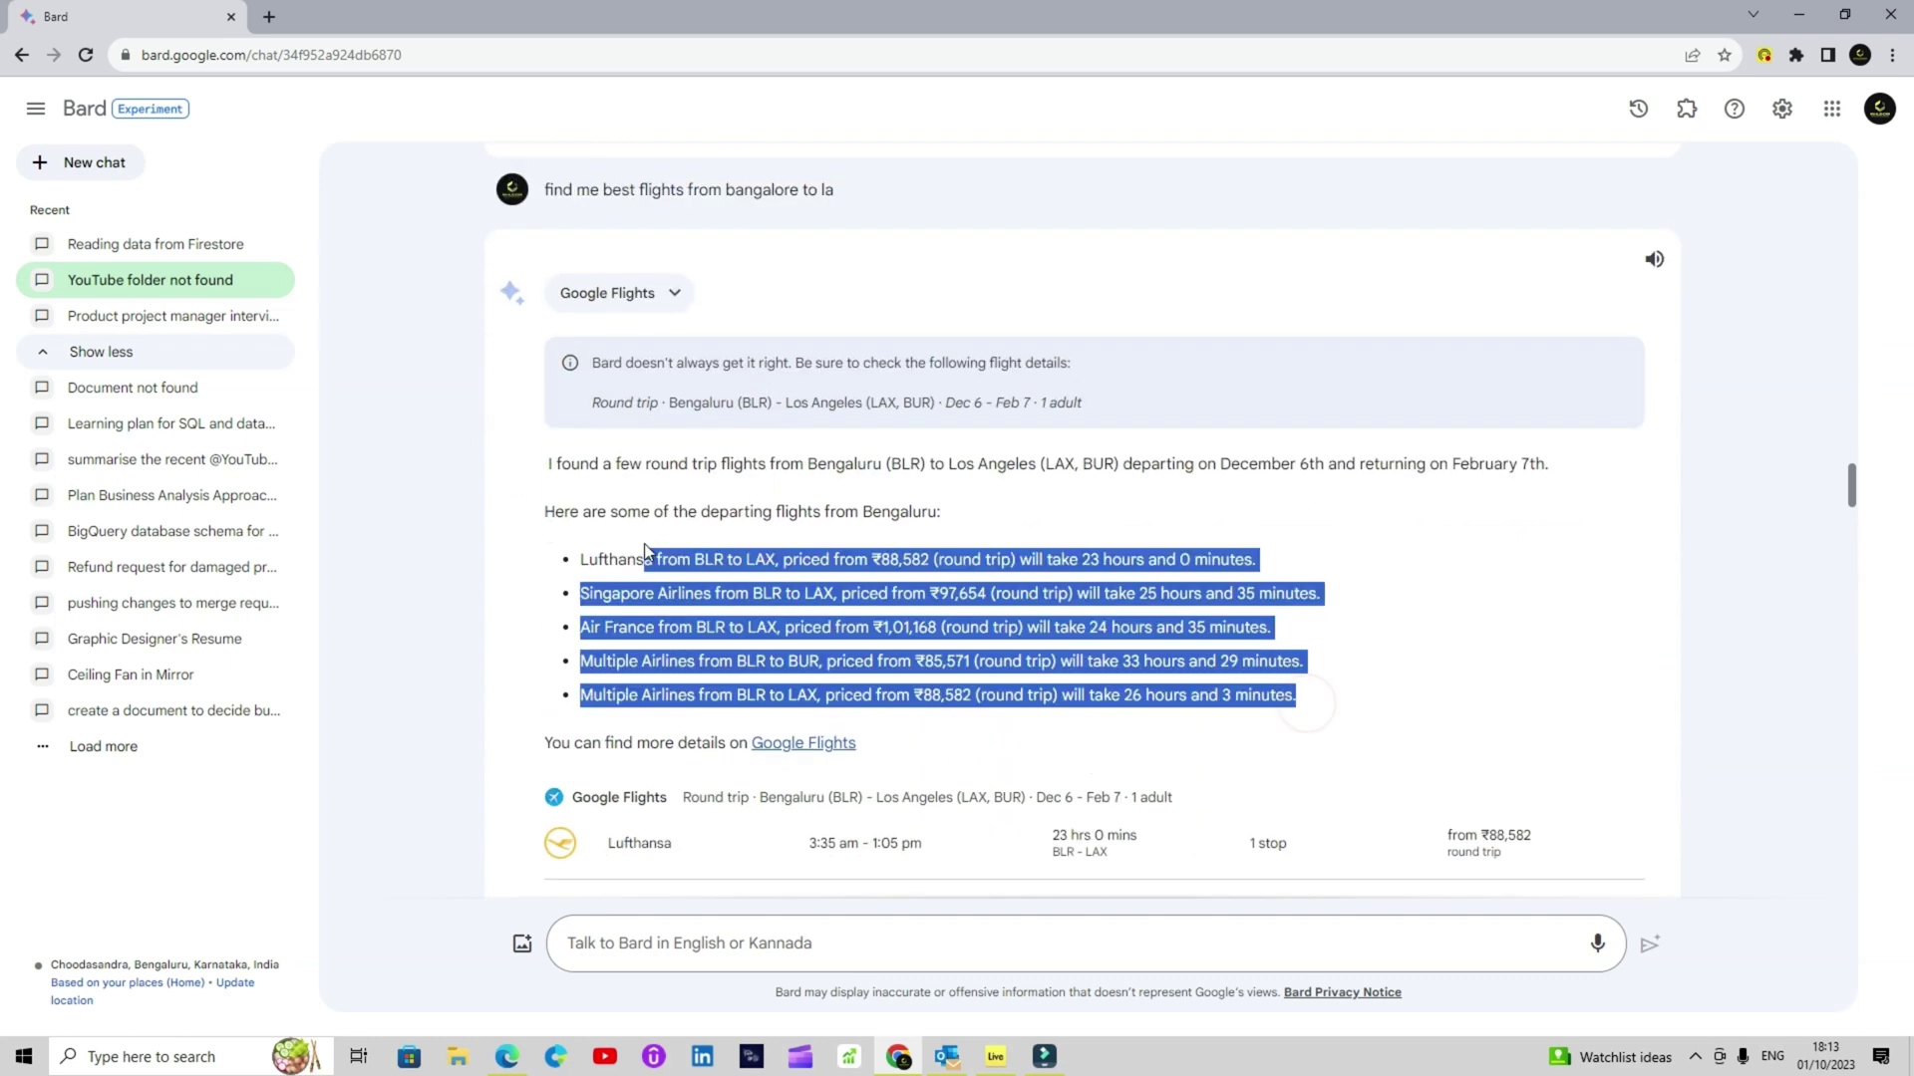
left_click(770, 558)
scroll(770, 558, "down", 6)
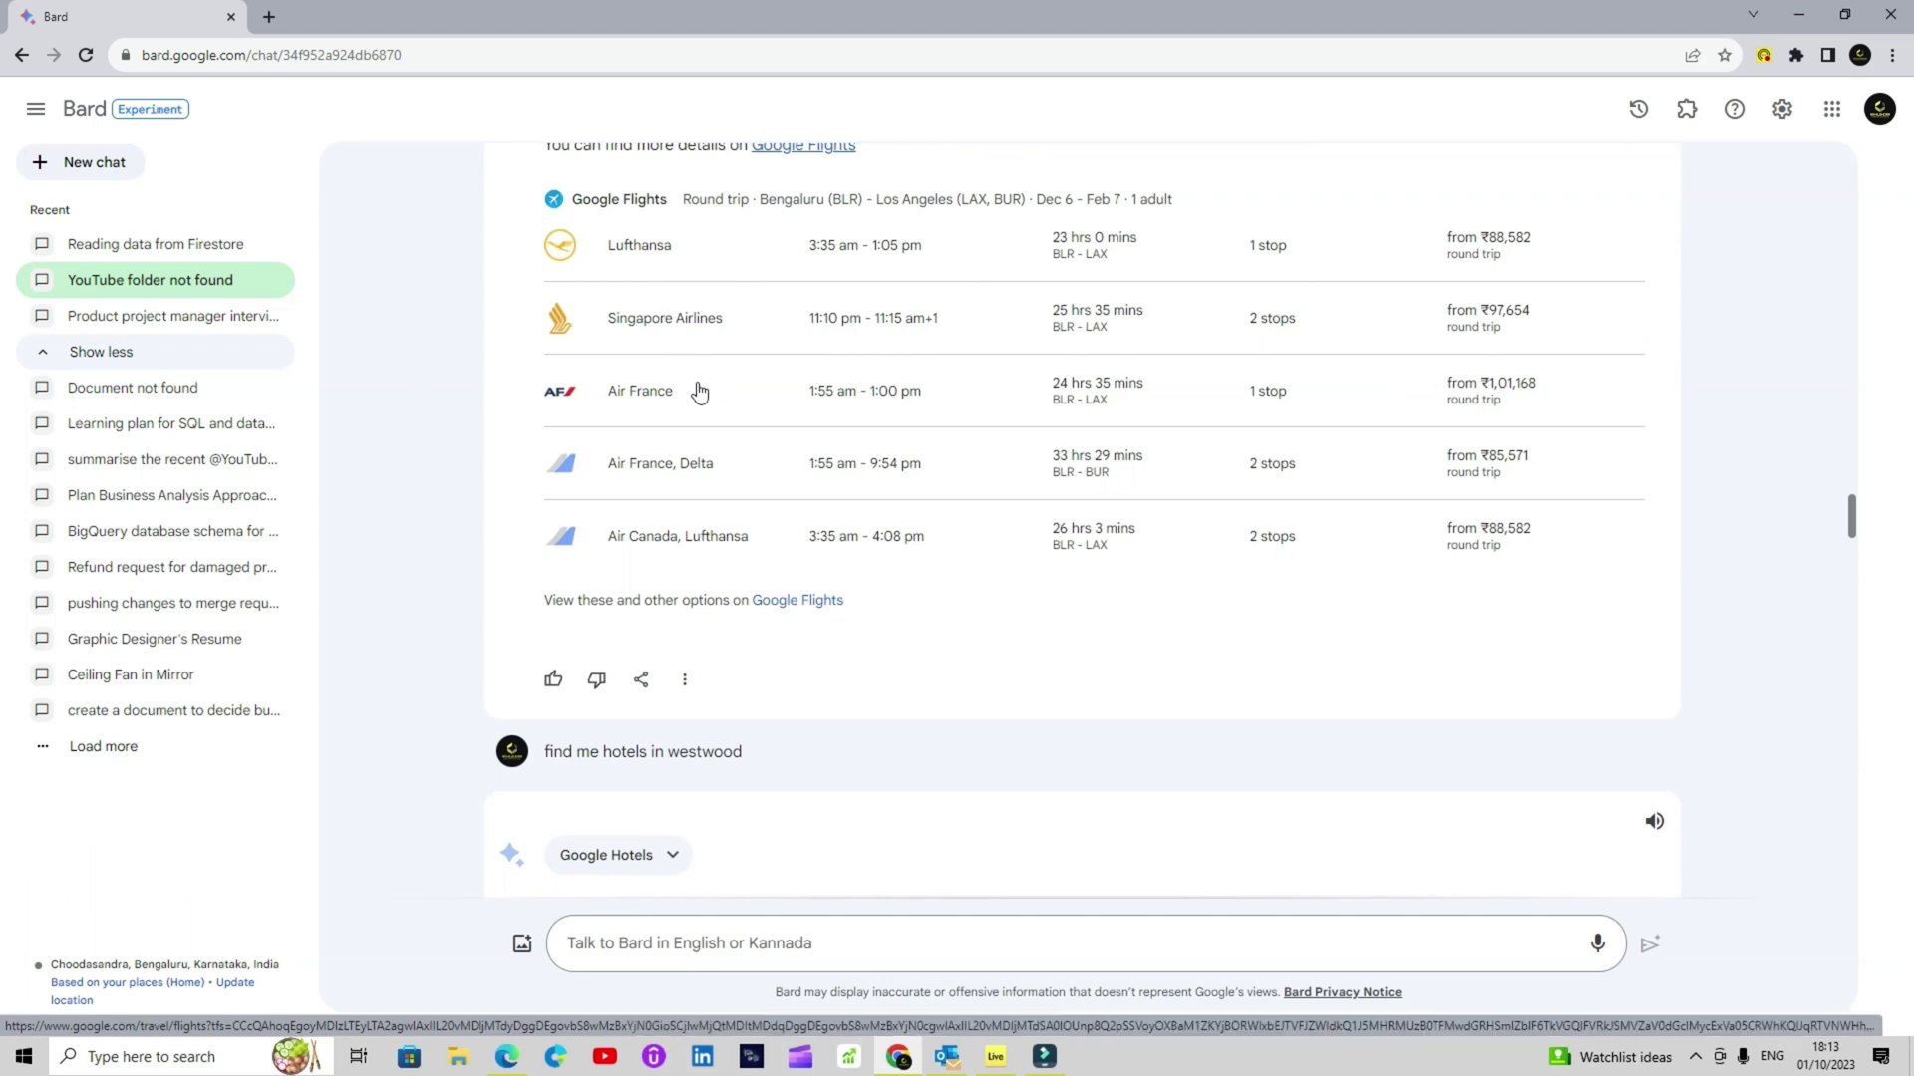
scroll(698, 388, "down", 7)
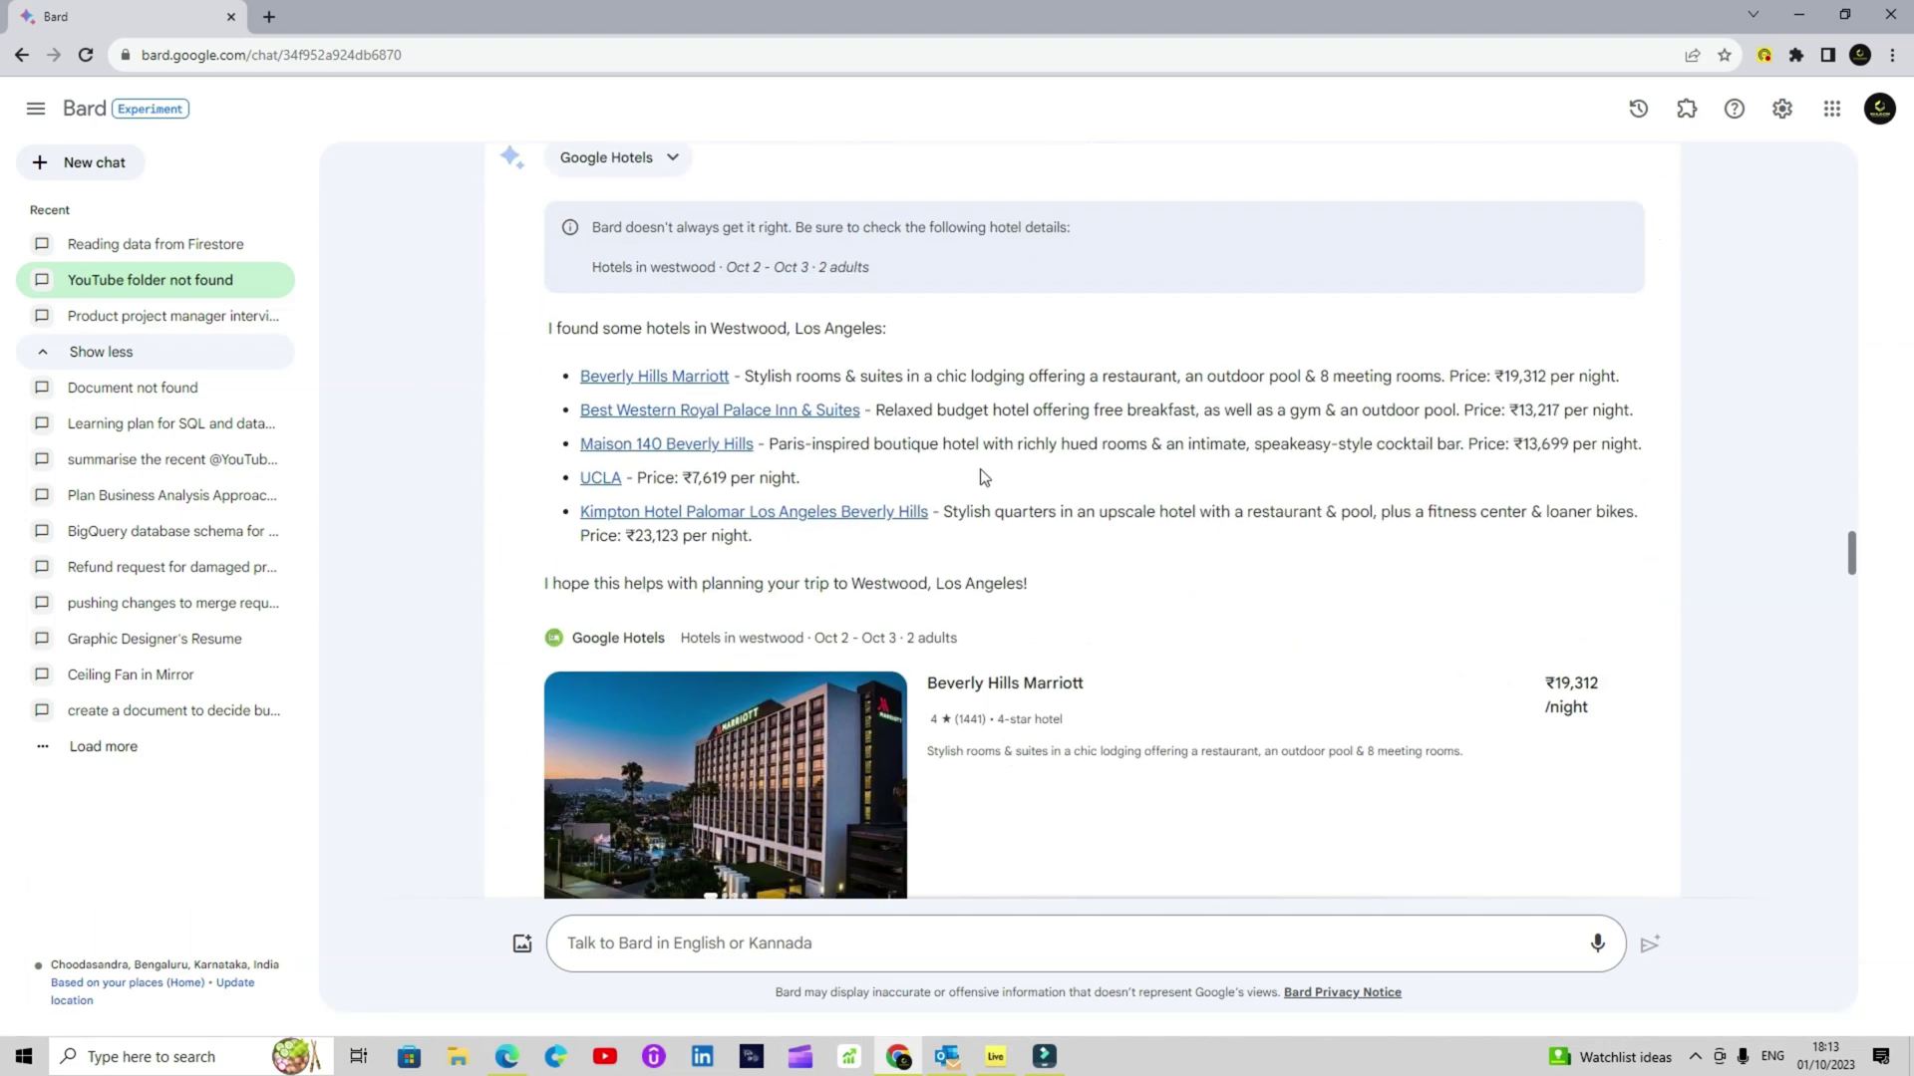
scroll(980, 477, "down", 4)
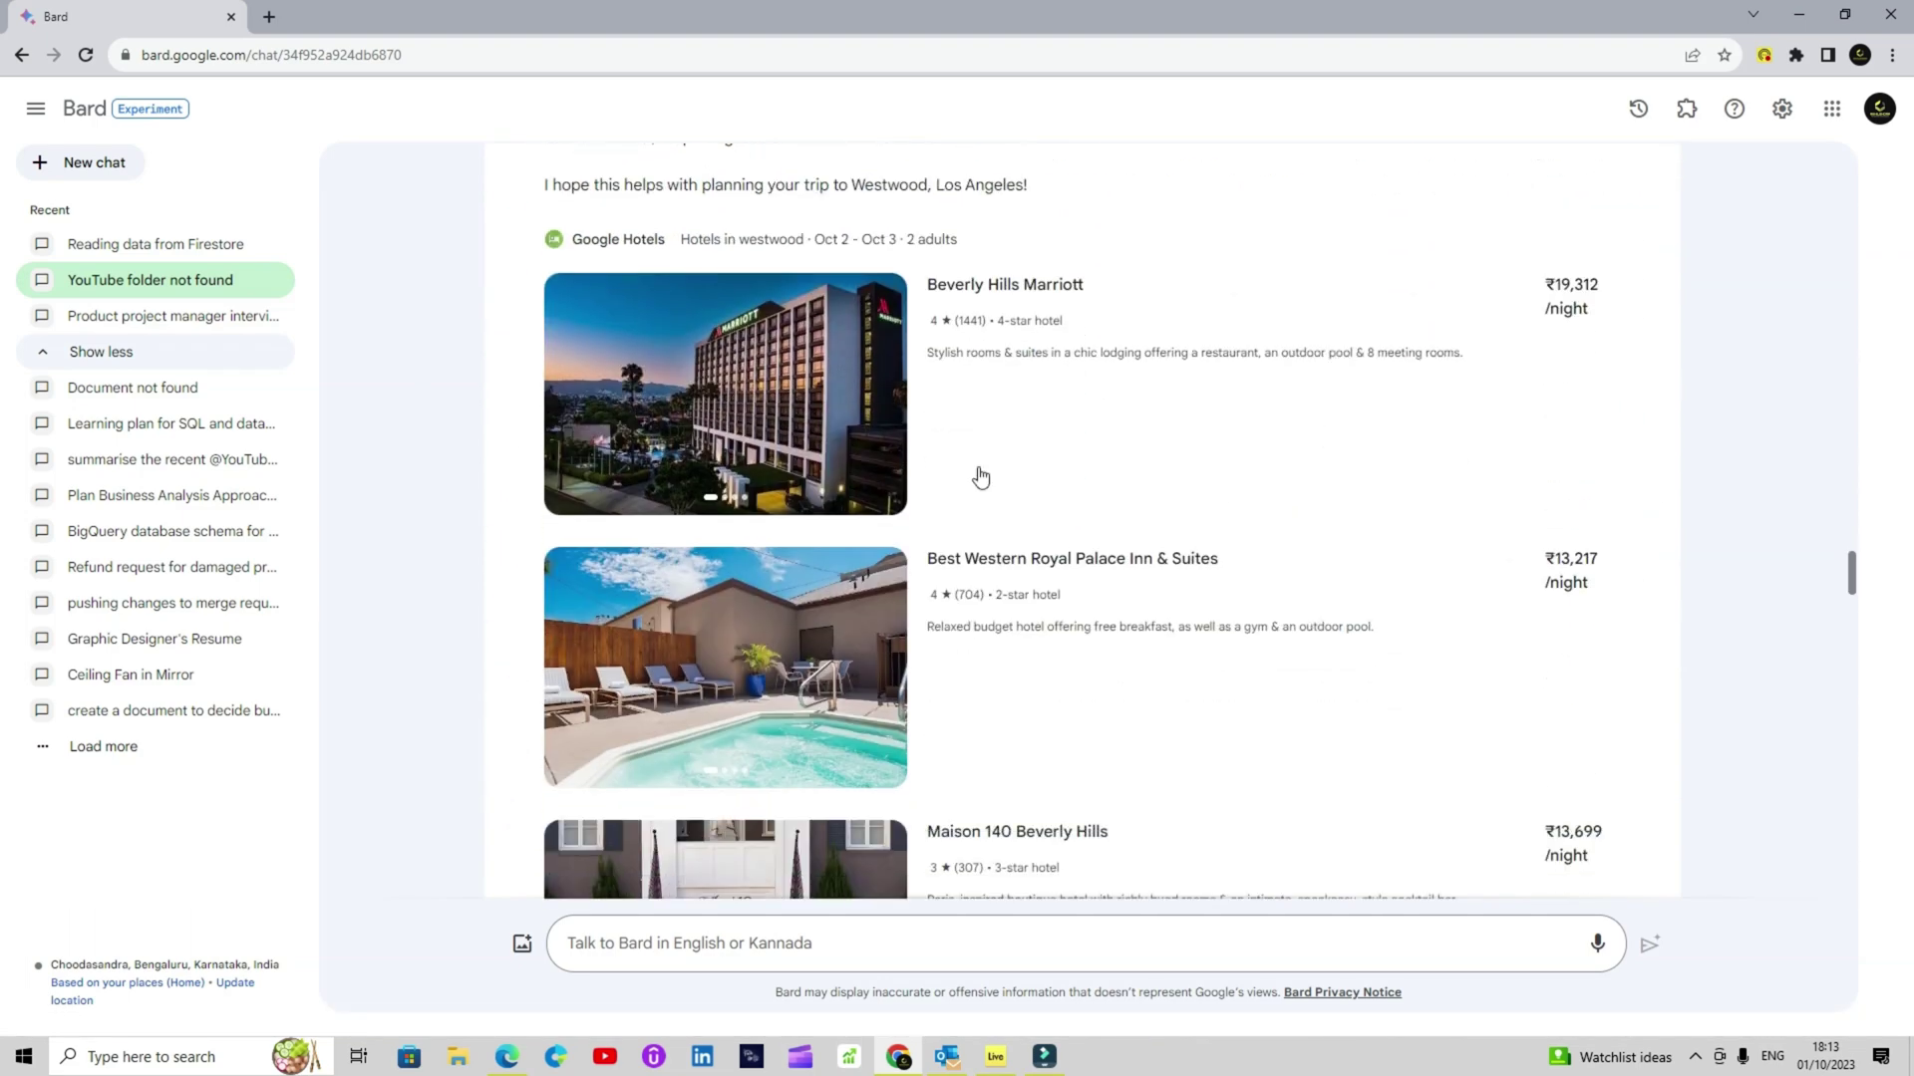
scroll(981, 477, "down", 14)
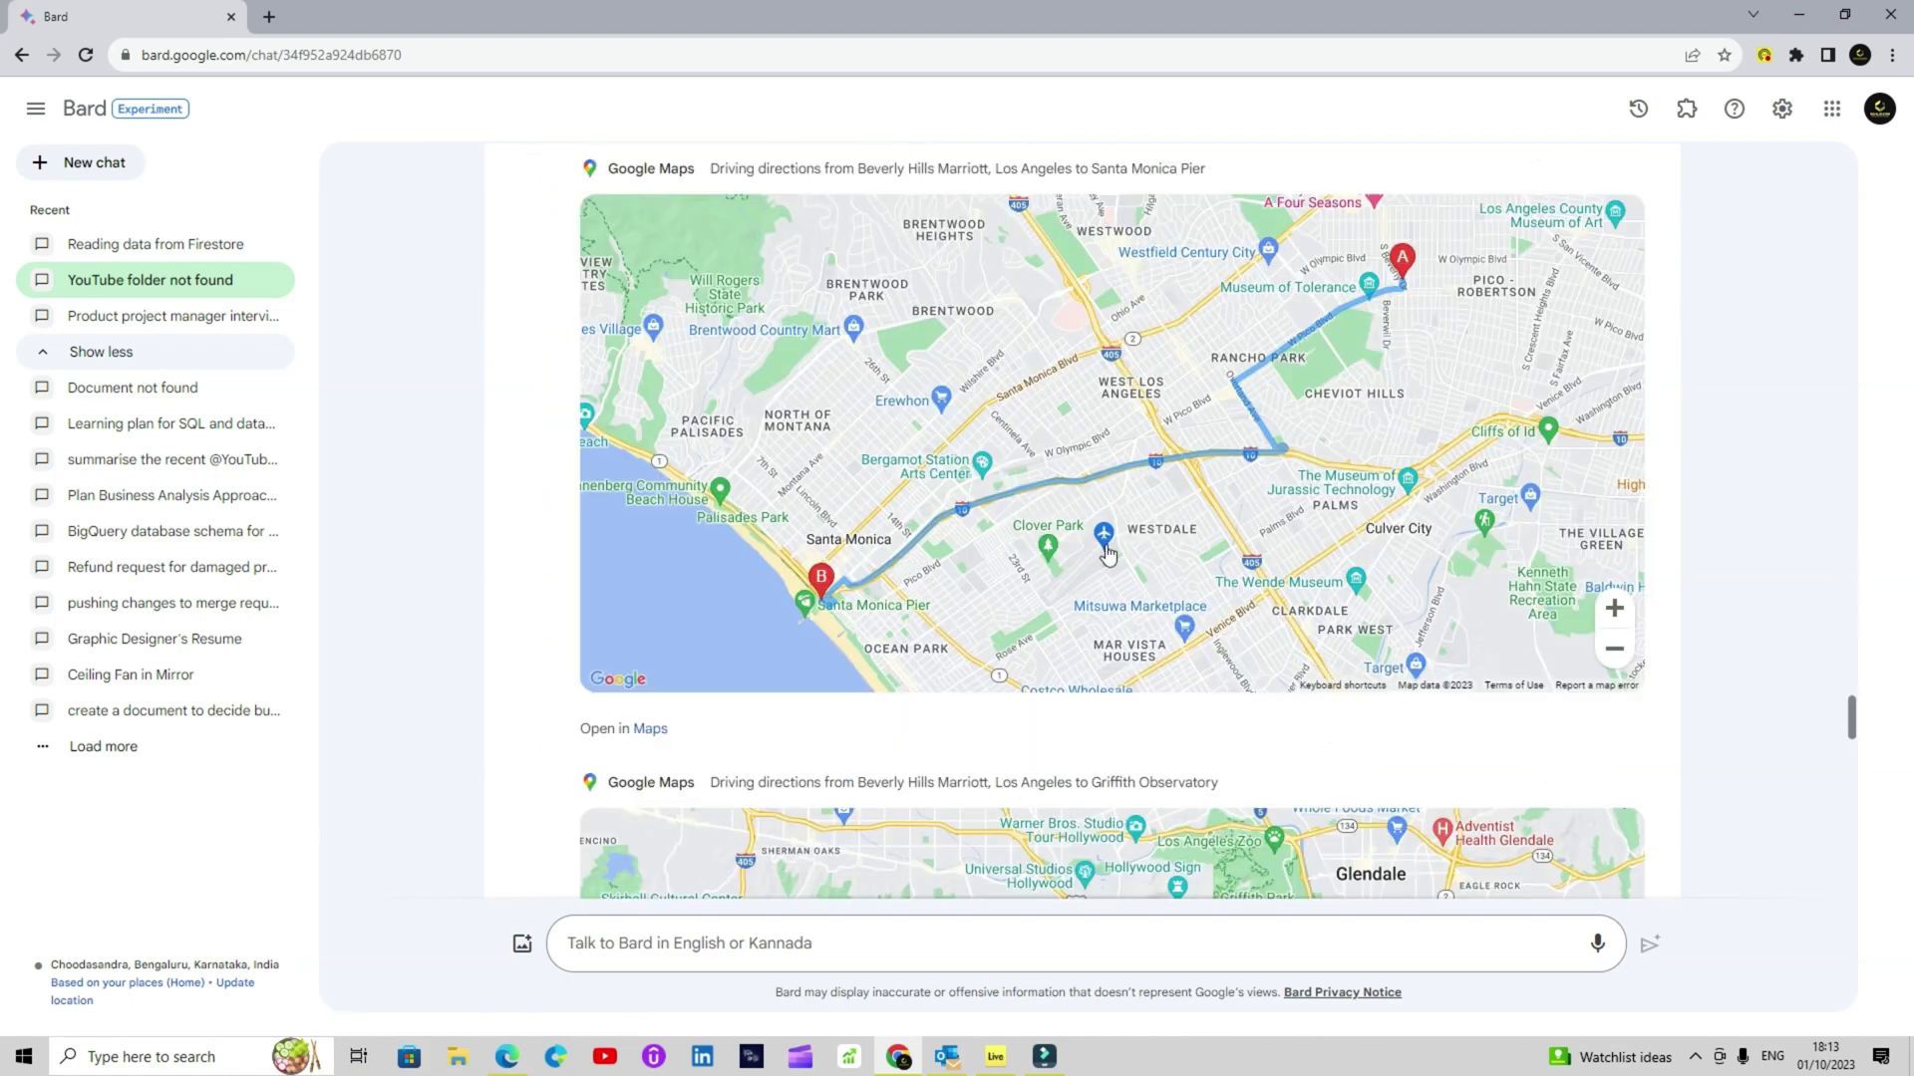
scroll(963, 567, "down", 3)
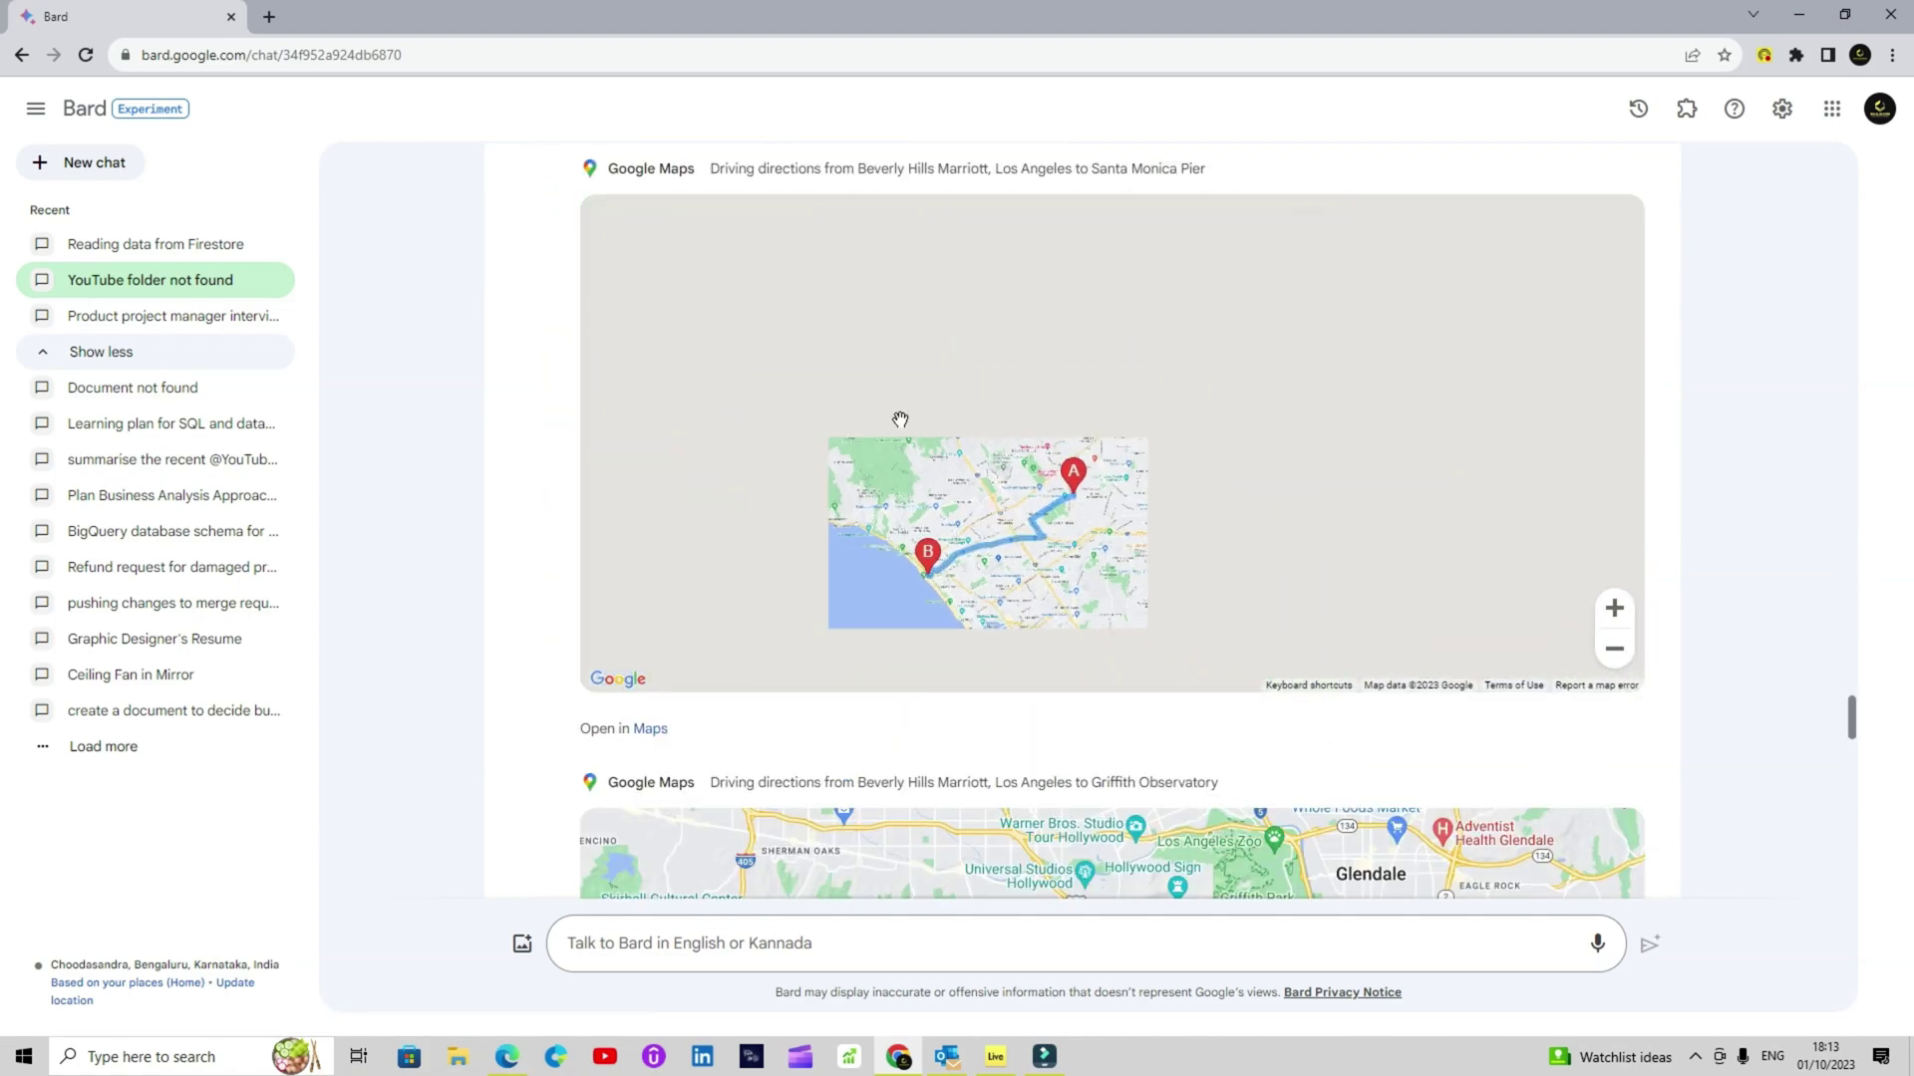
scroll(496, 474, "down", 3)
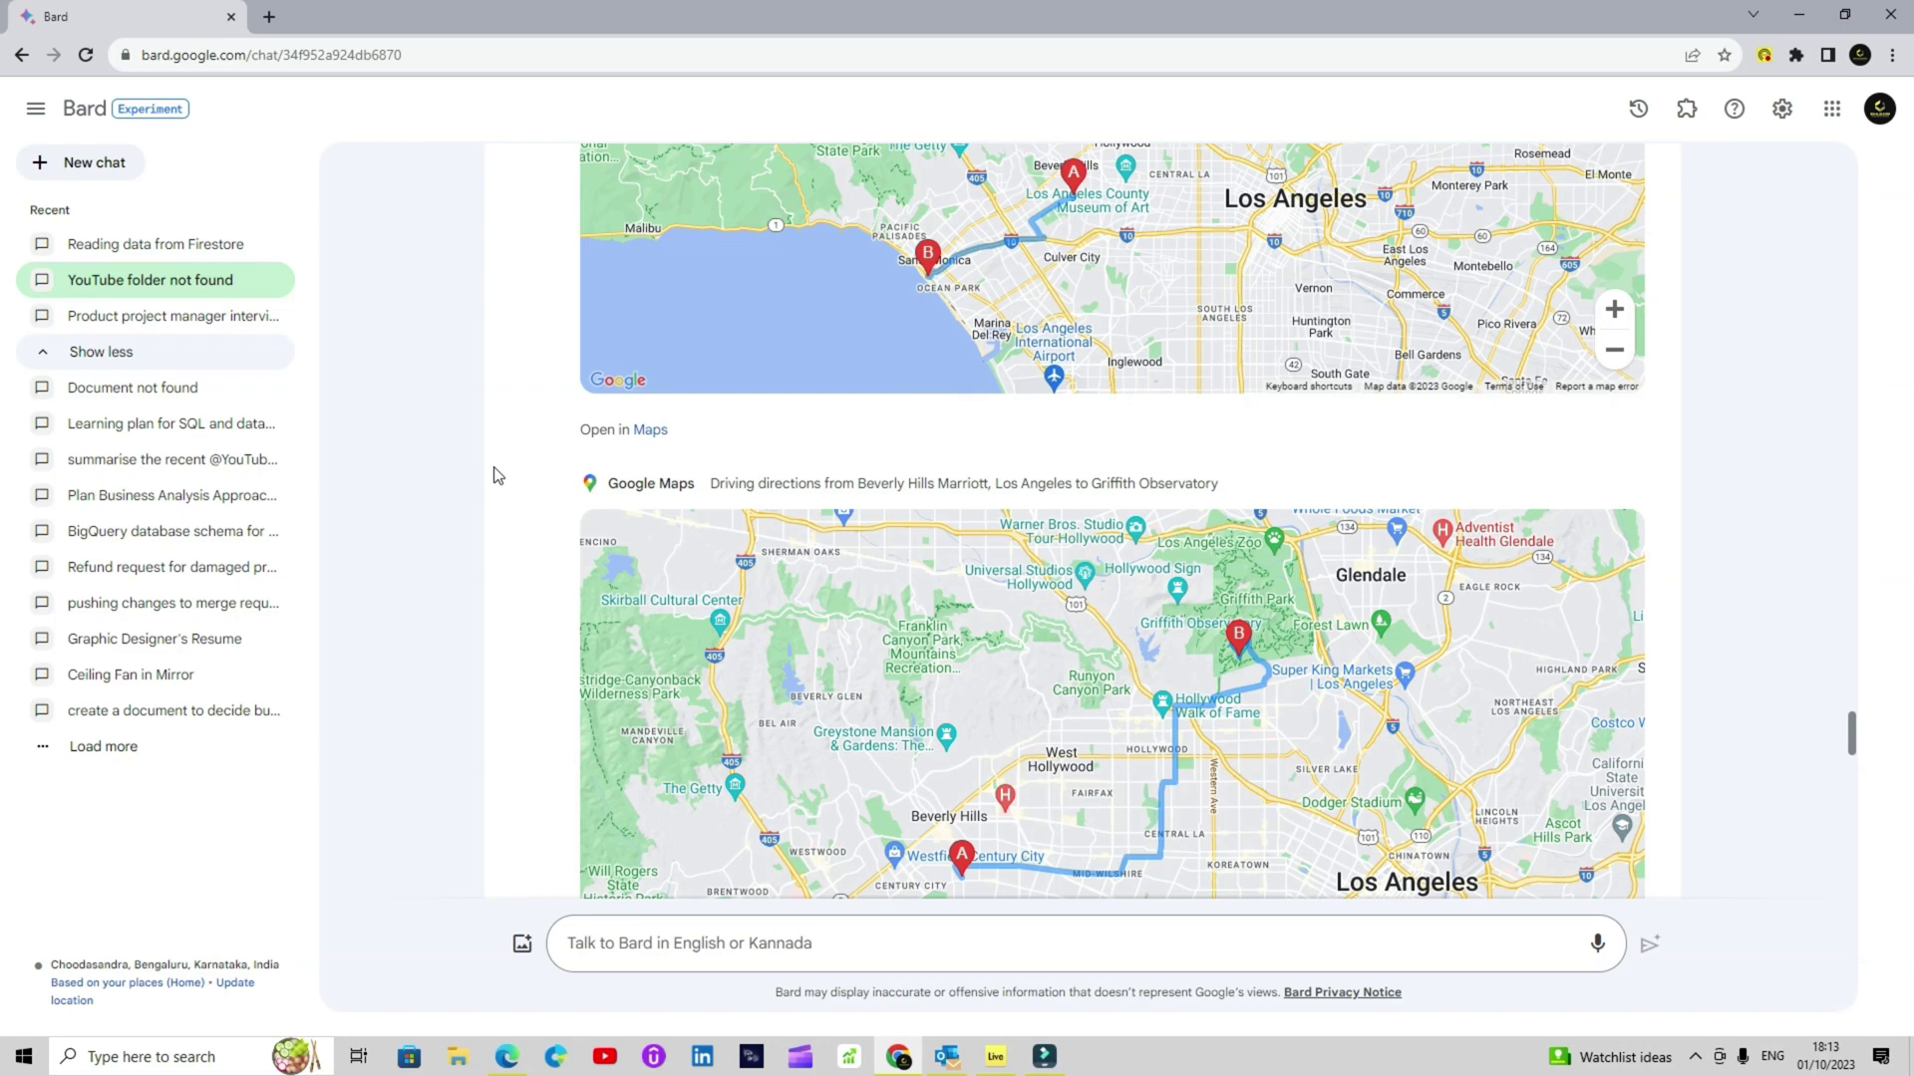
scroll(496, 474, "down", 3)
scroll(495, 474, "down", 4)
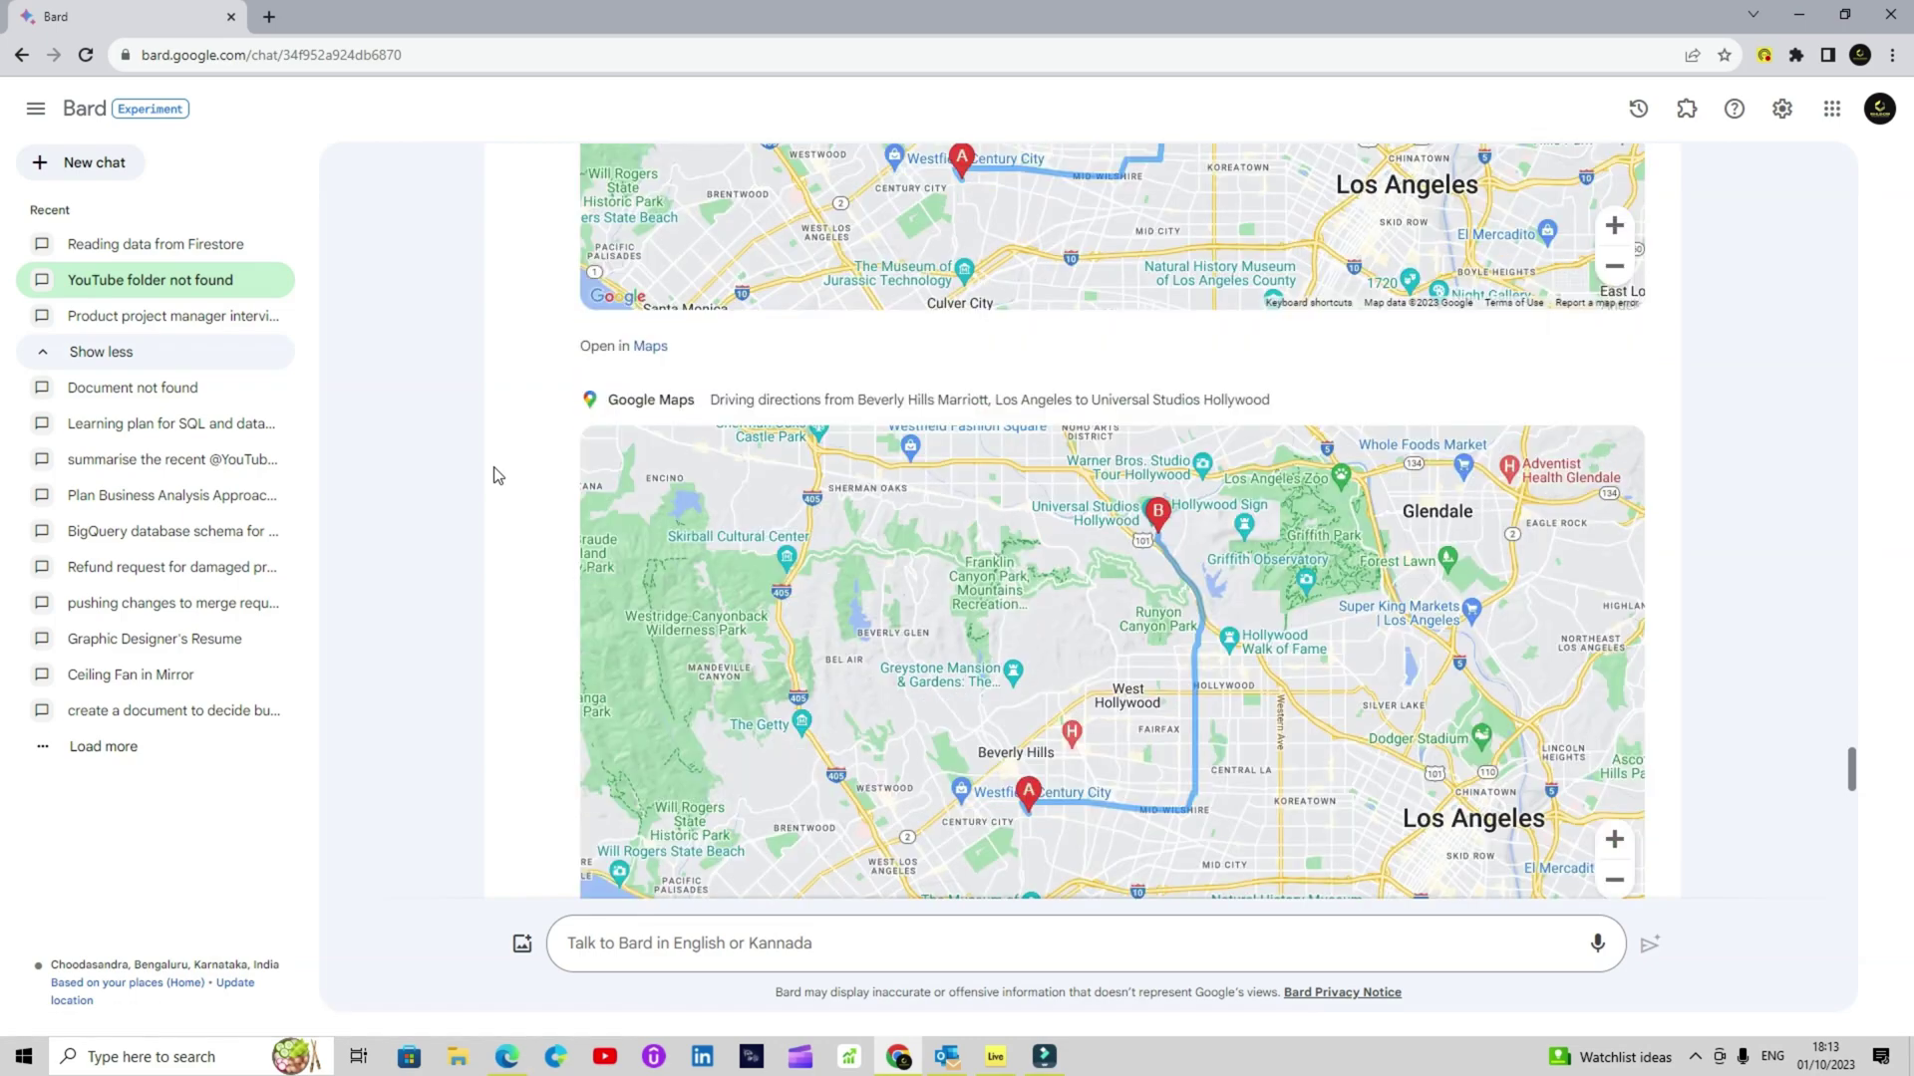
scroll(495, 475, "down", 3)
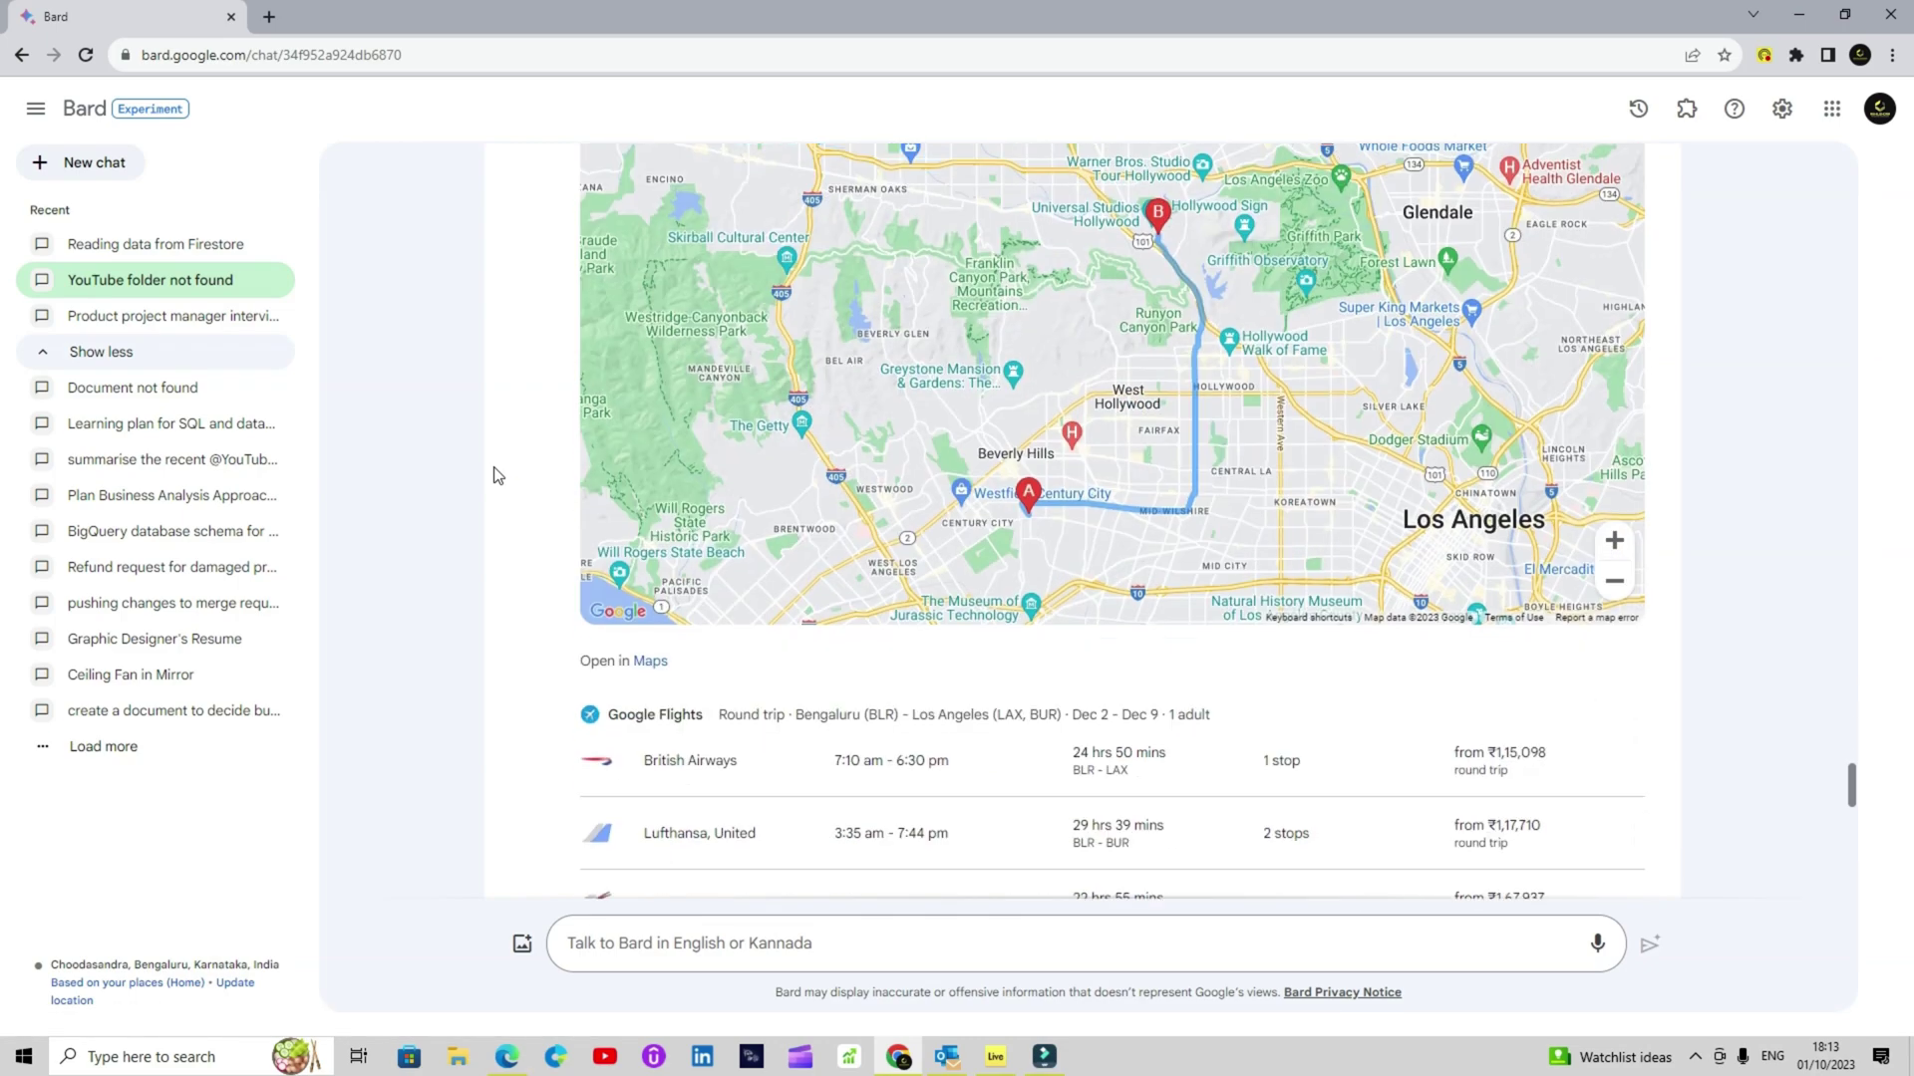
scroll(496, 474, "down", 15)
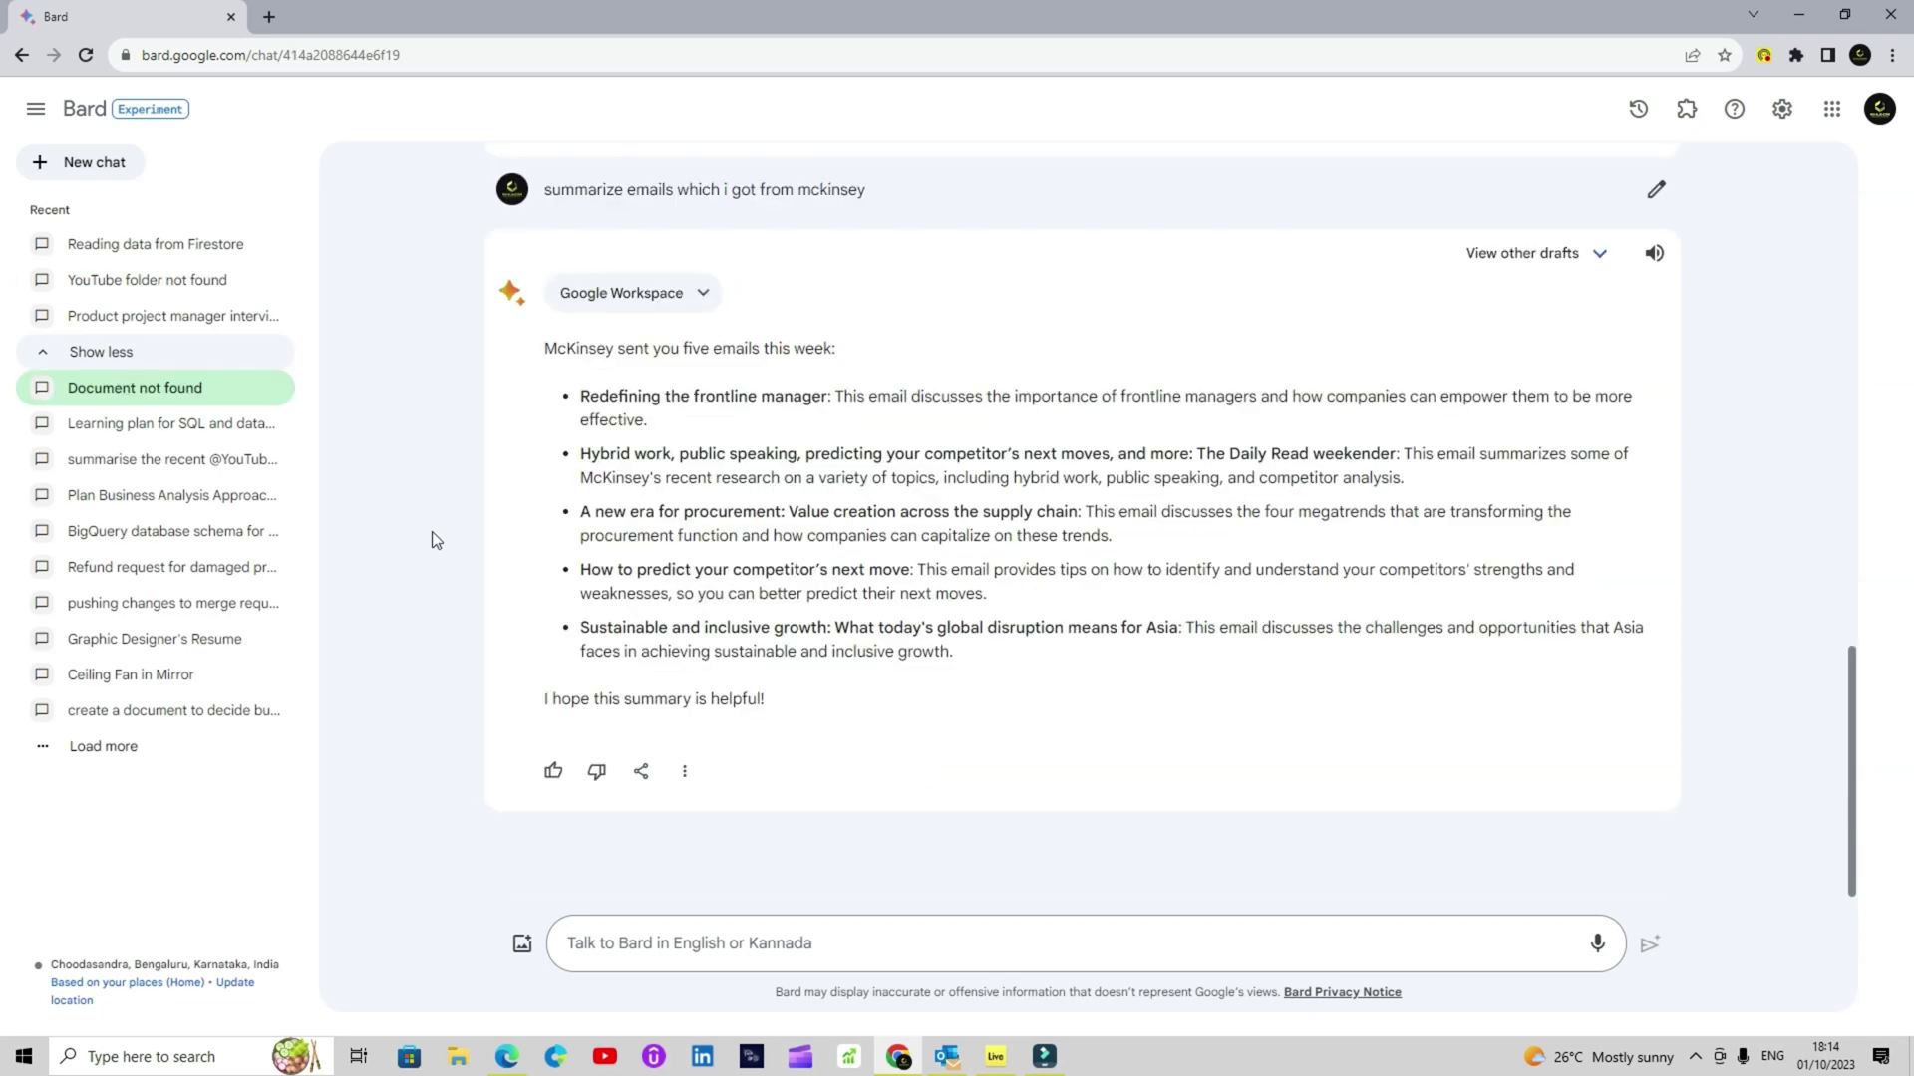
- Select the 'what is the market size of ecommerce in india' prompt in the earlier chat
scroll(433, 530, "up", 5)
scroll(432, 540, "up", 6)
left_click_drag(874, 289, 546, 288)
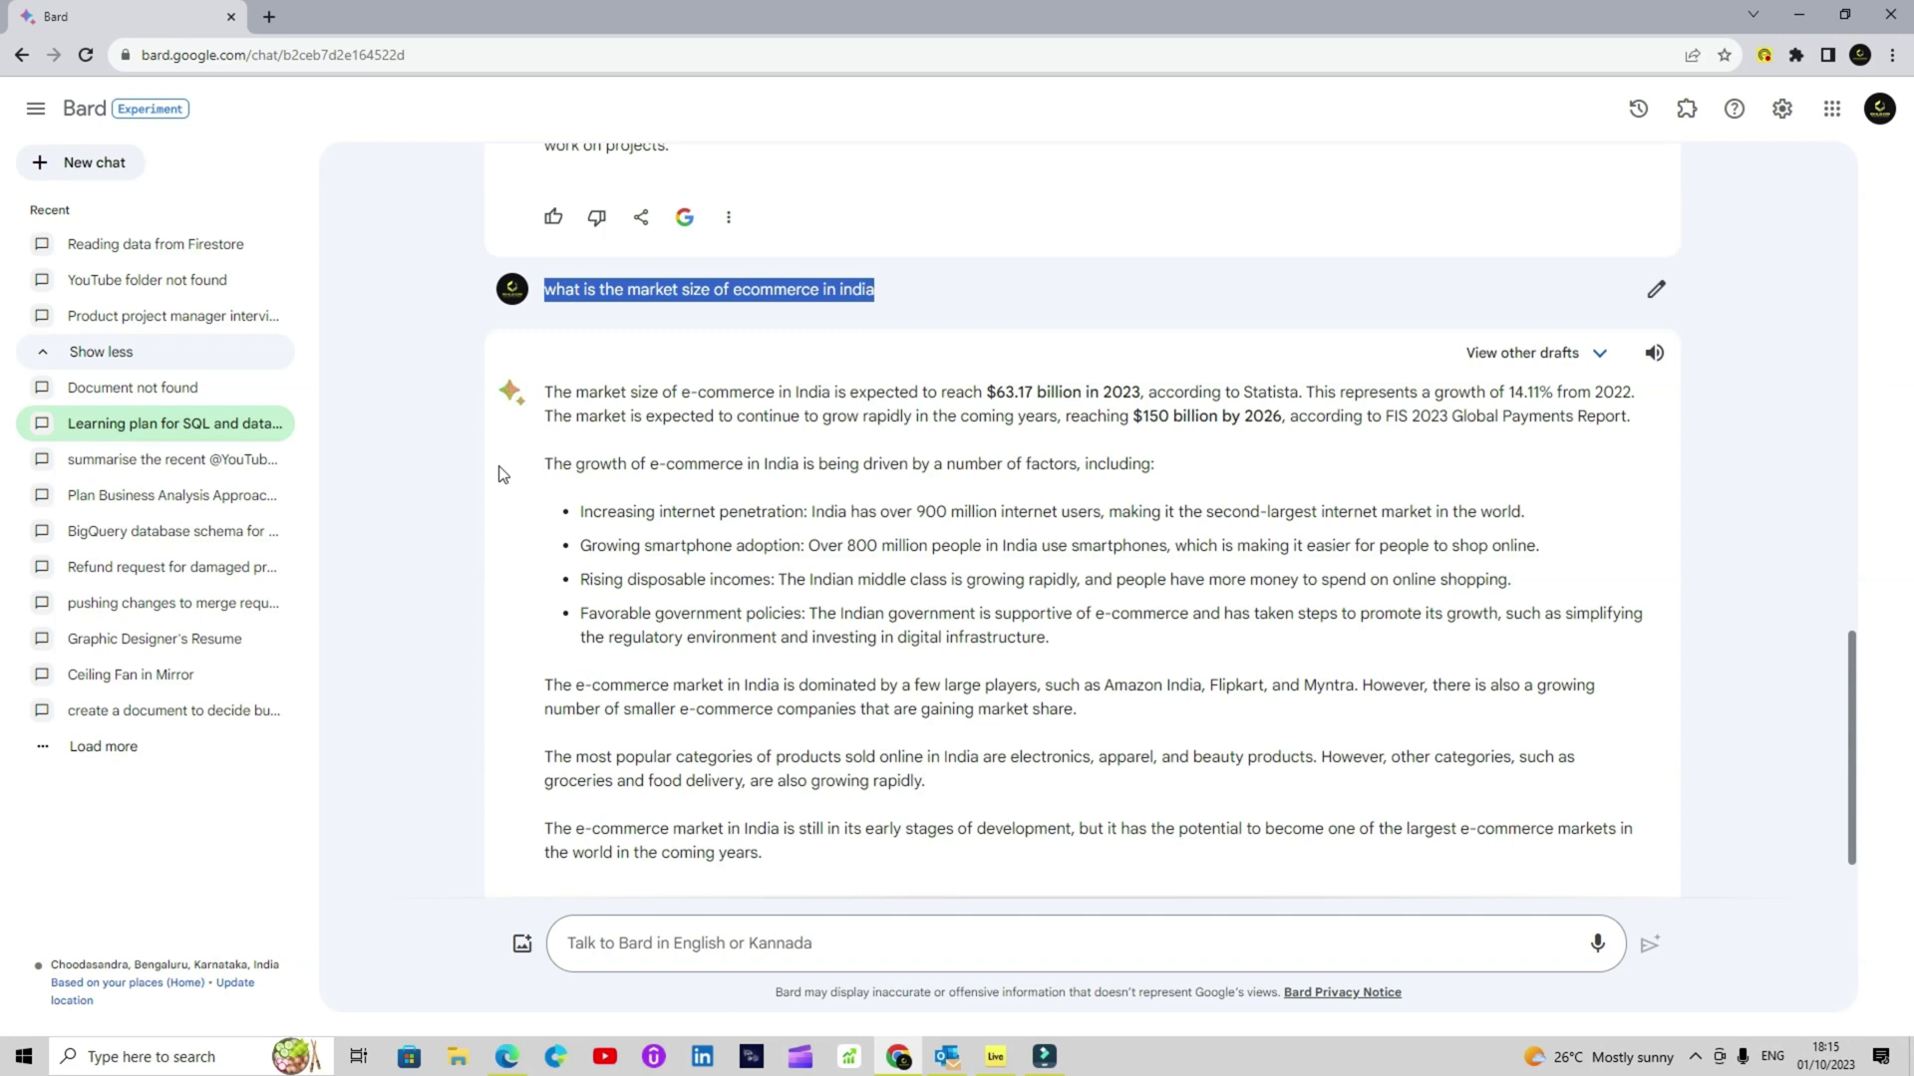
- Copy the India e-commerce market size question and submit it to ChatGPT
scroll(842, 469, "down", 1)
left_click_drag(794, 756, 545, 289)
triple_click(548, 182)
key("ctrl+c")
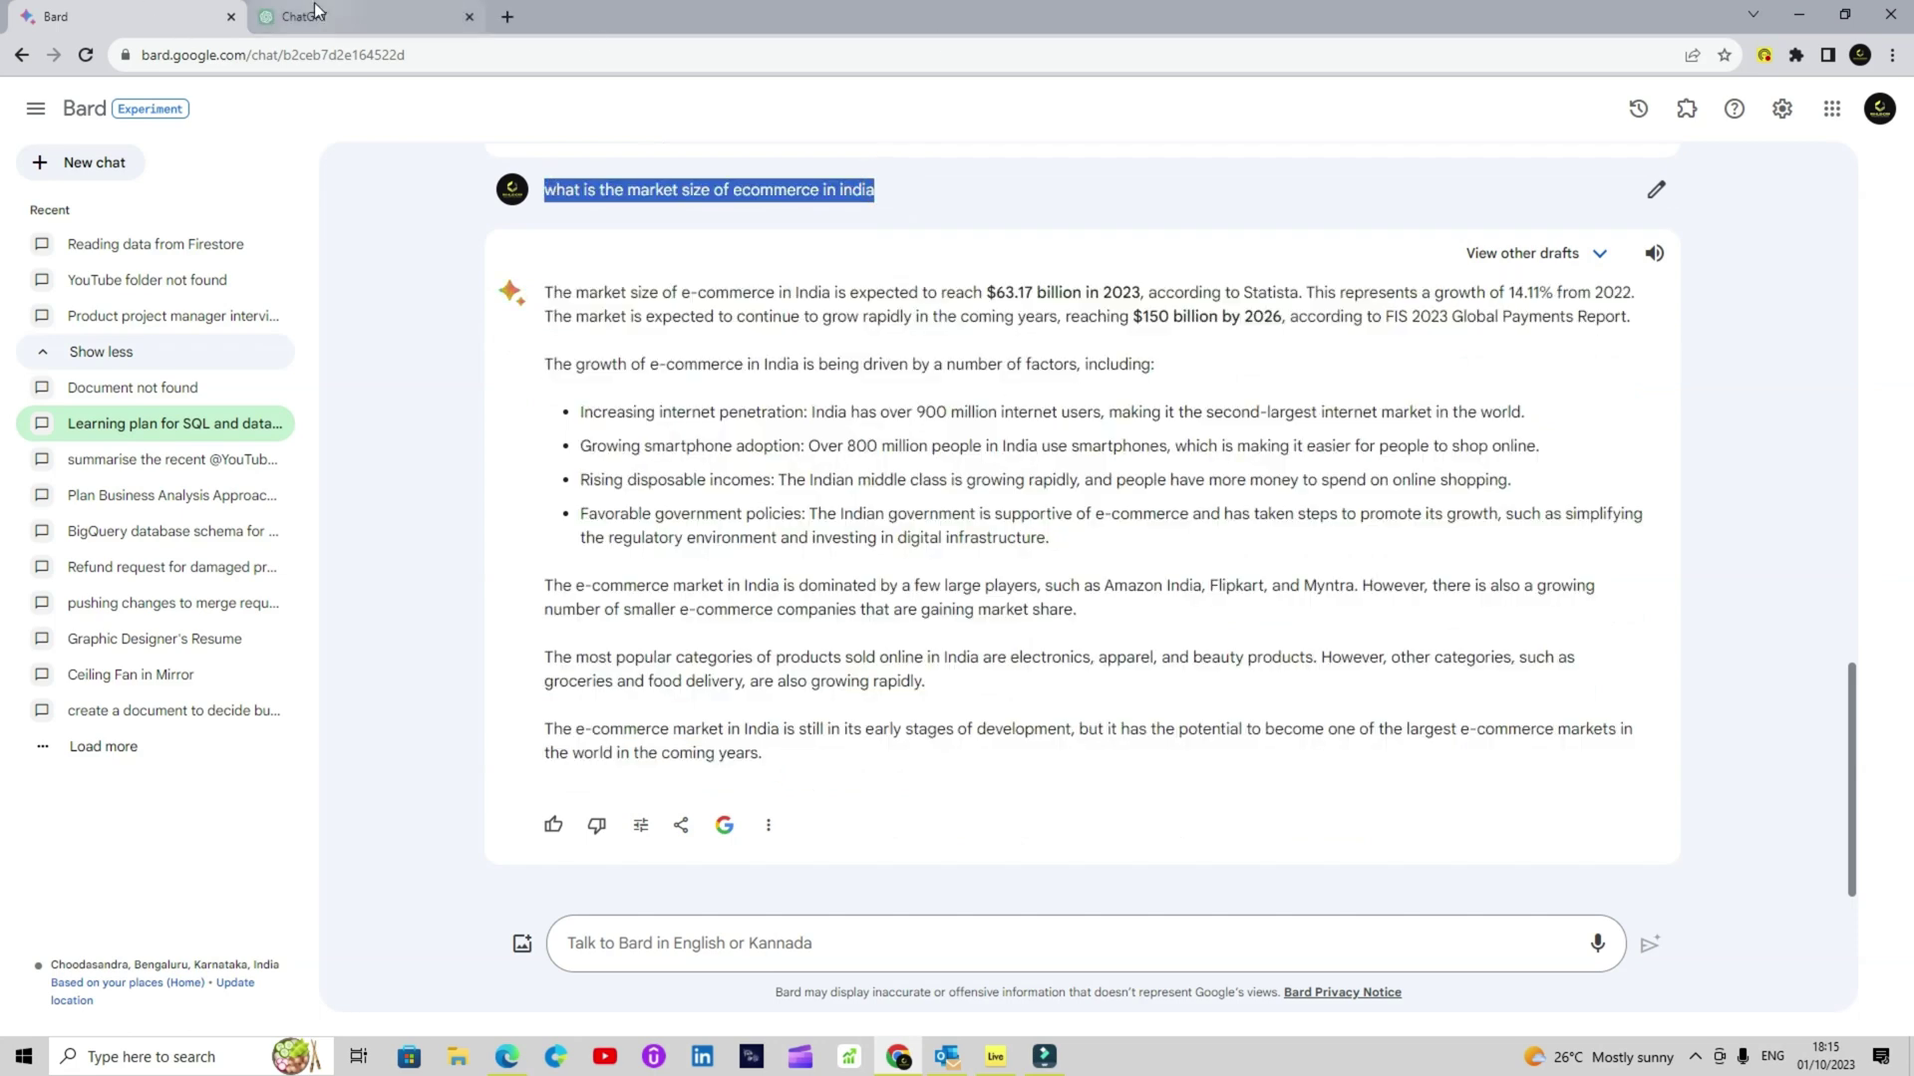
left_click(453, 12)
left_click(737, 977)
key("ctrl+v")
key("Return")
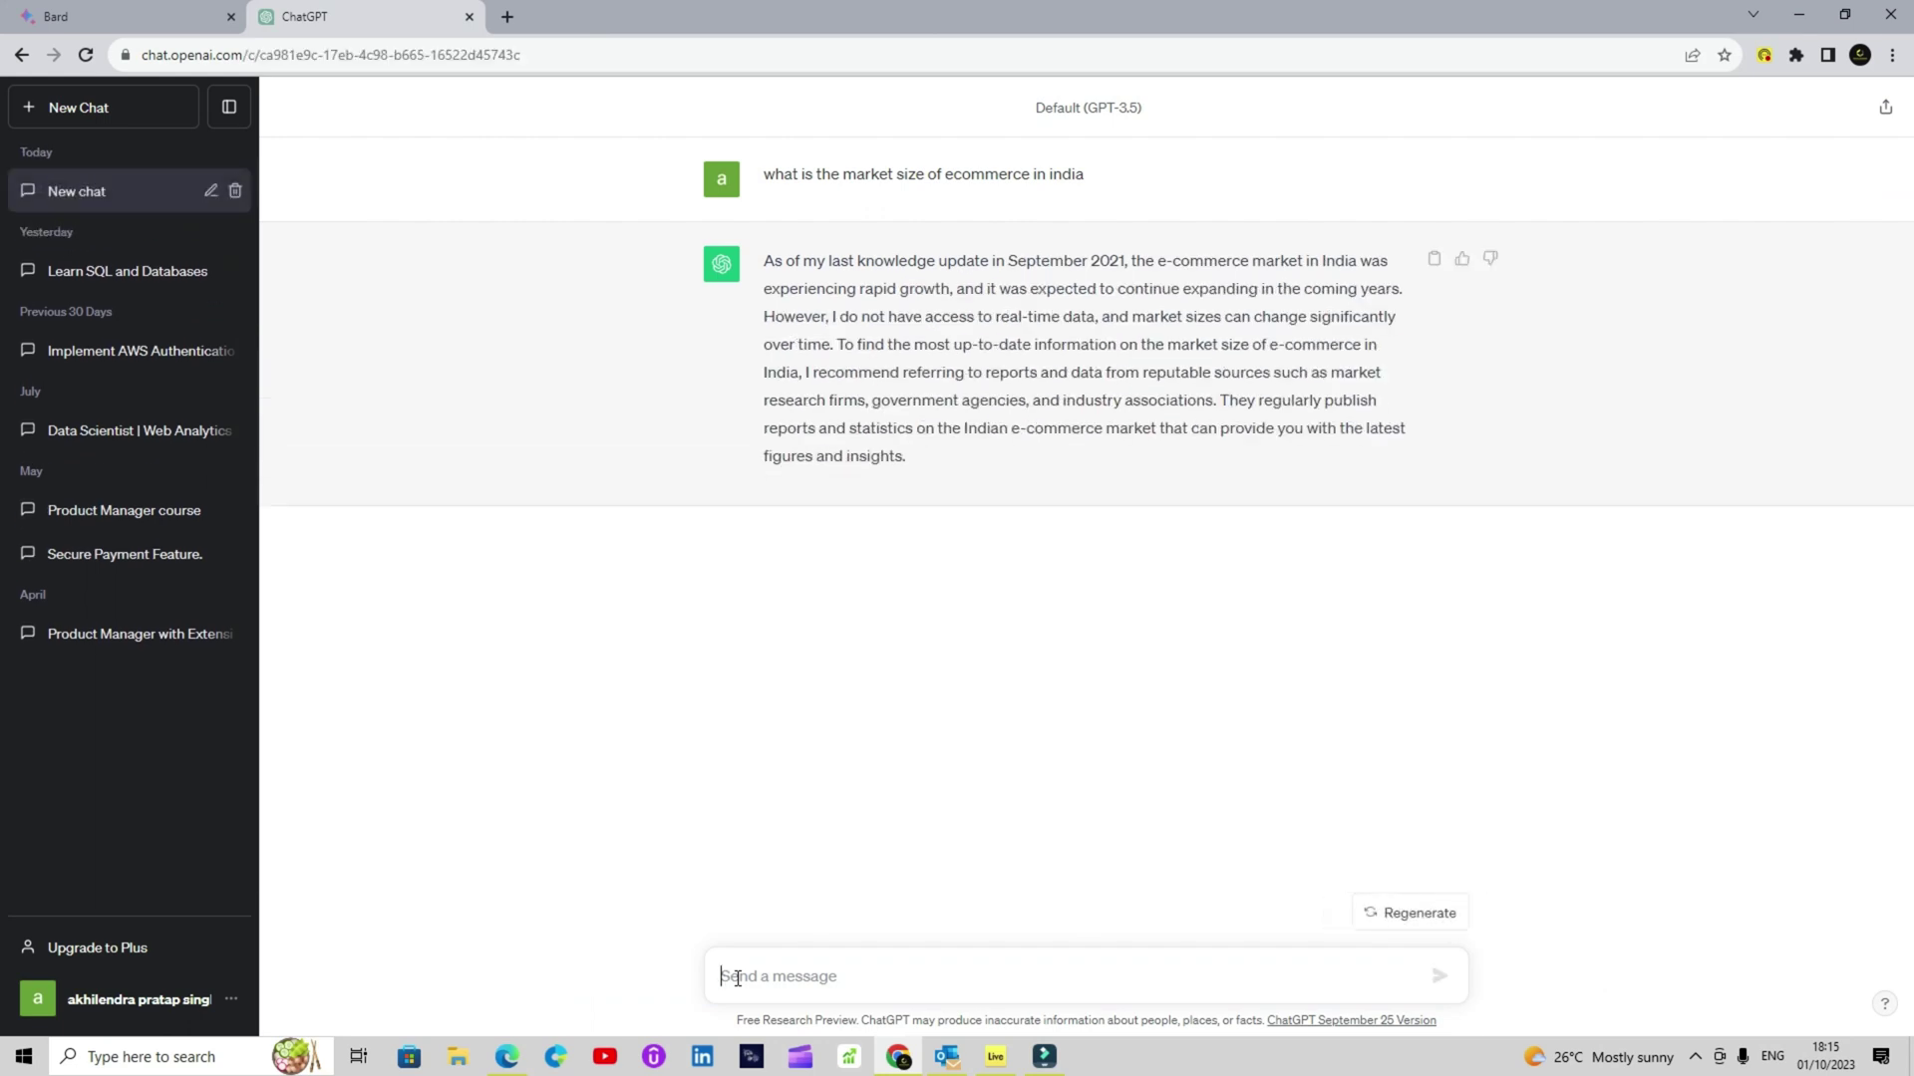
- Highlight ChatGPT's 'September 2021' knowledge cutoff, then return to Bard's $63.17 billion e-commerce answer
left_click_drag(996, 261, 1145, 261)
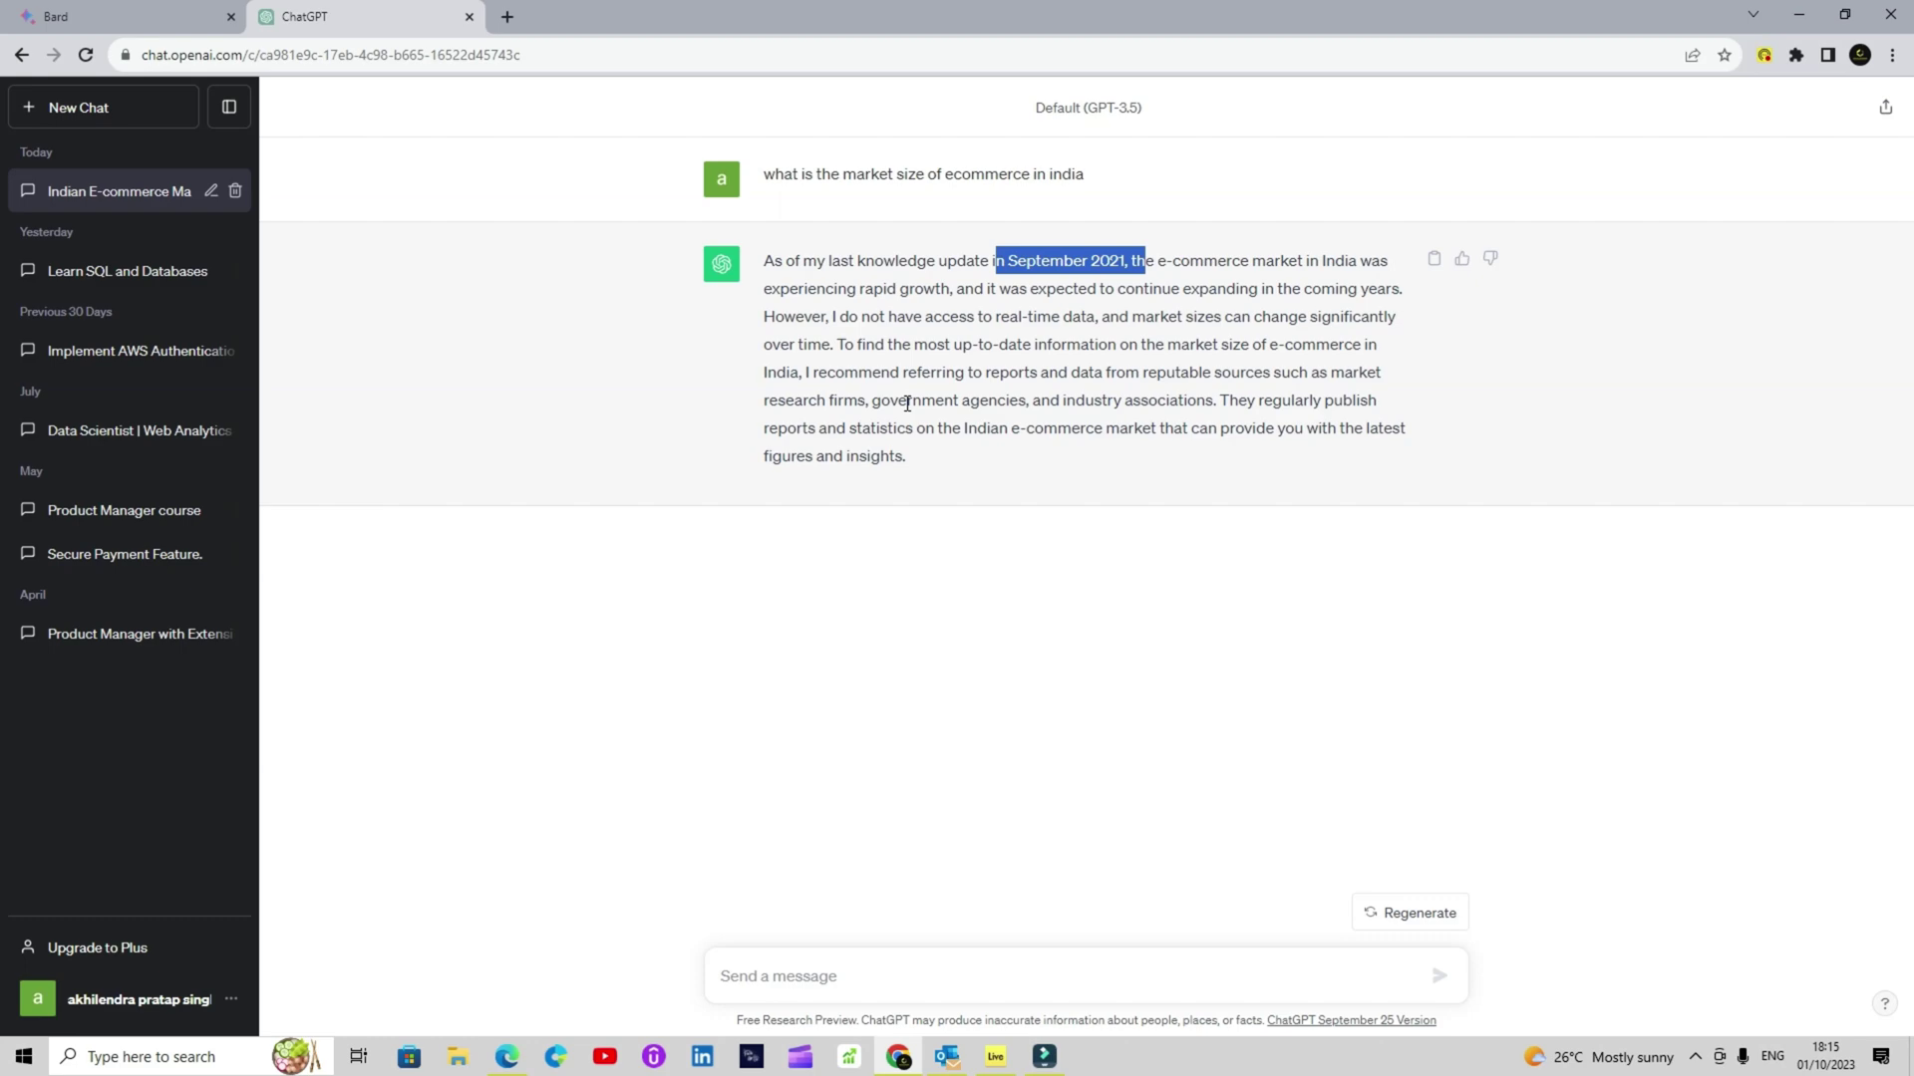
left_click(149, 14)
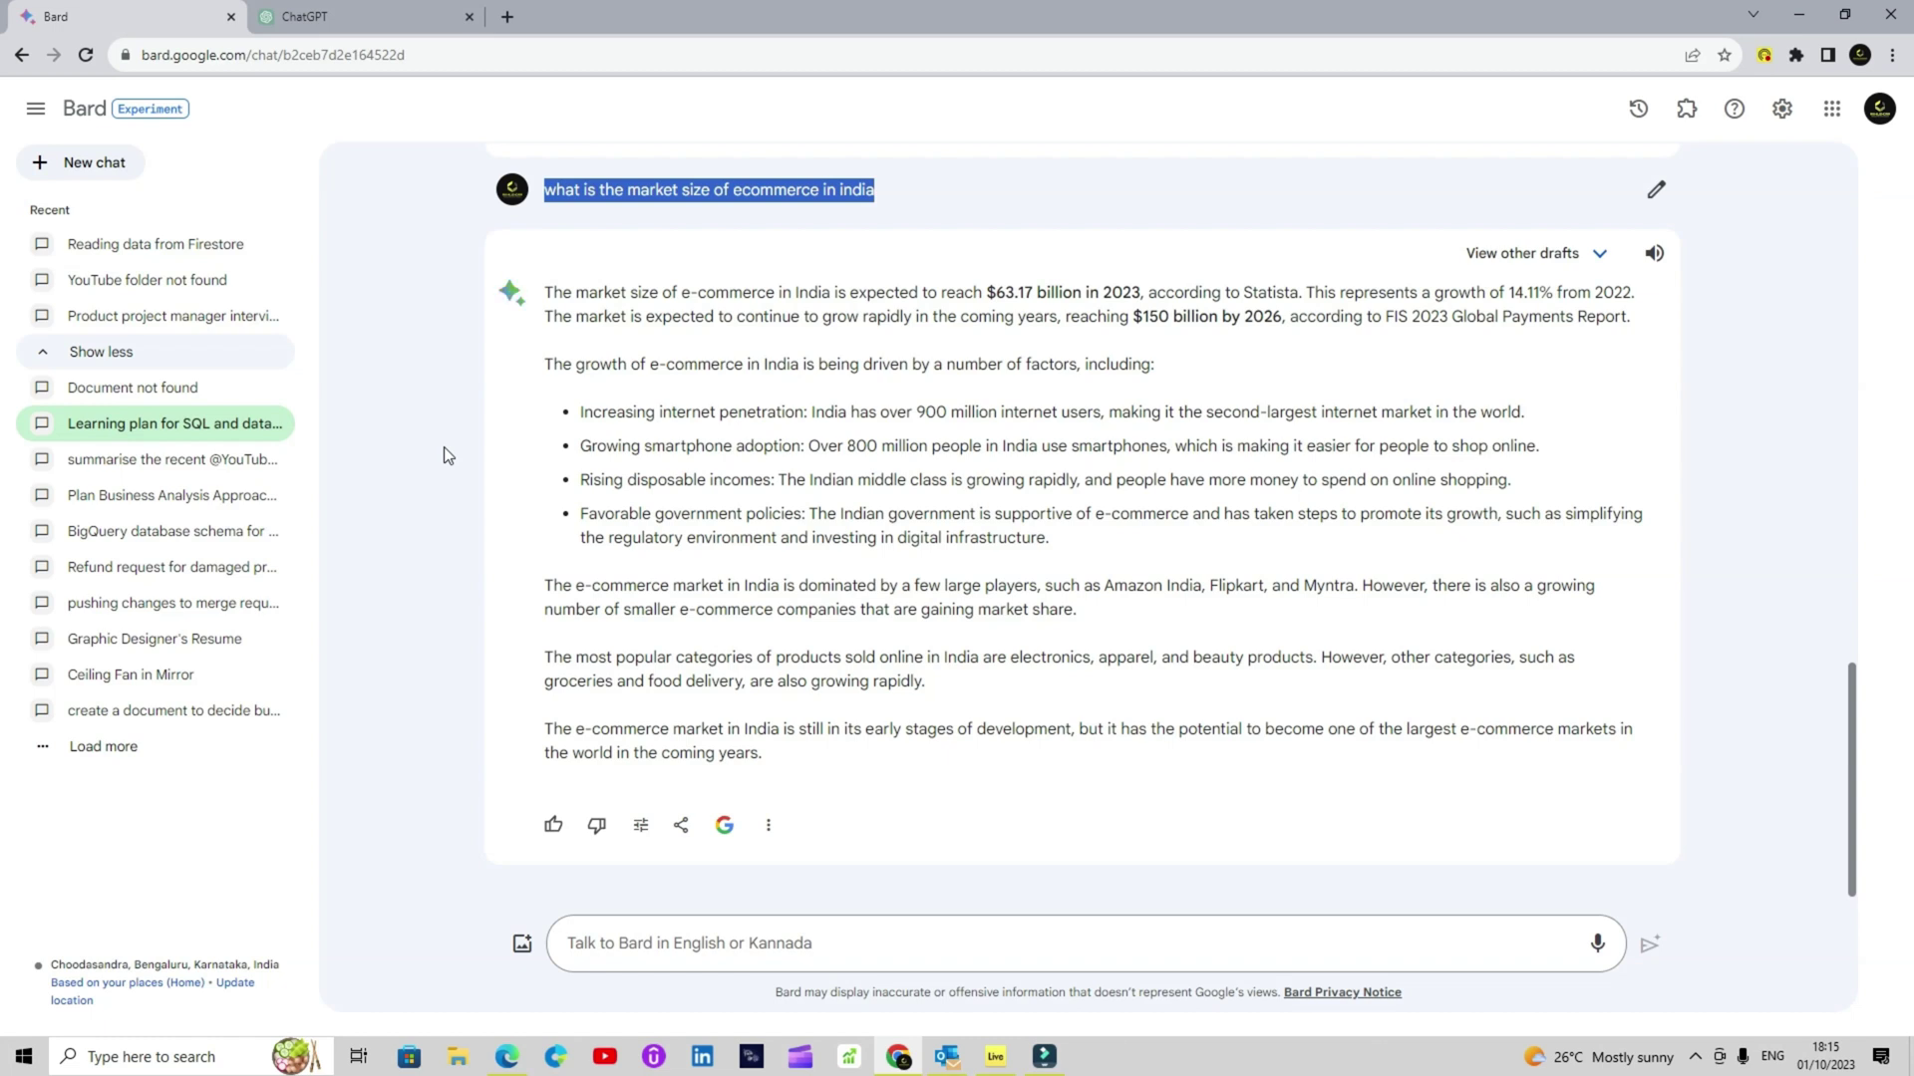
- Double-check Bard's India e-commerce answer with Google Search and view the green sentences' sources, e.g. thehindubusinessline.com
left_click(725, 829)
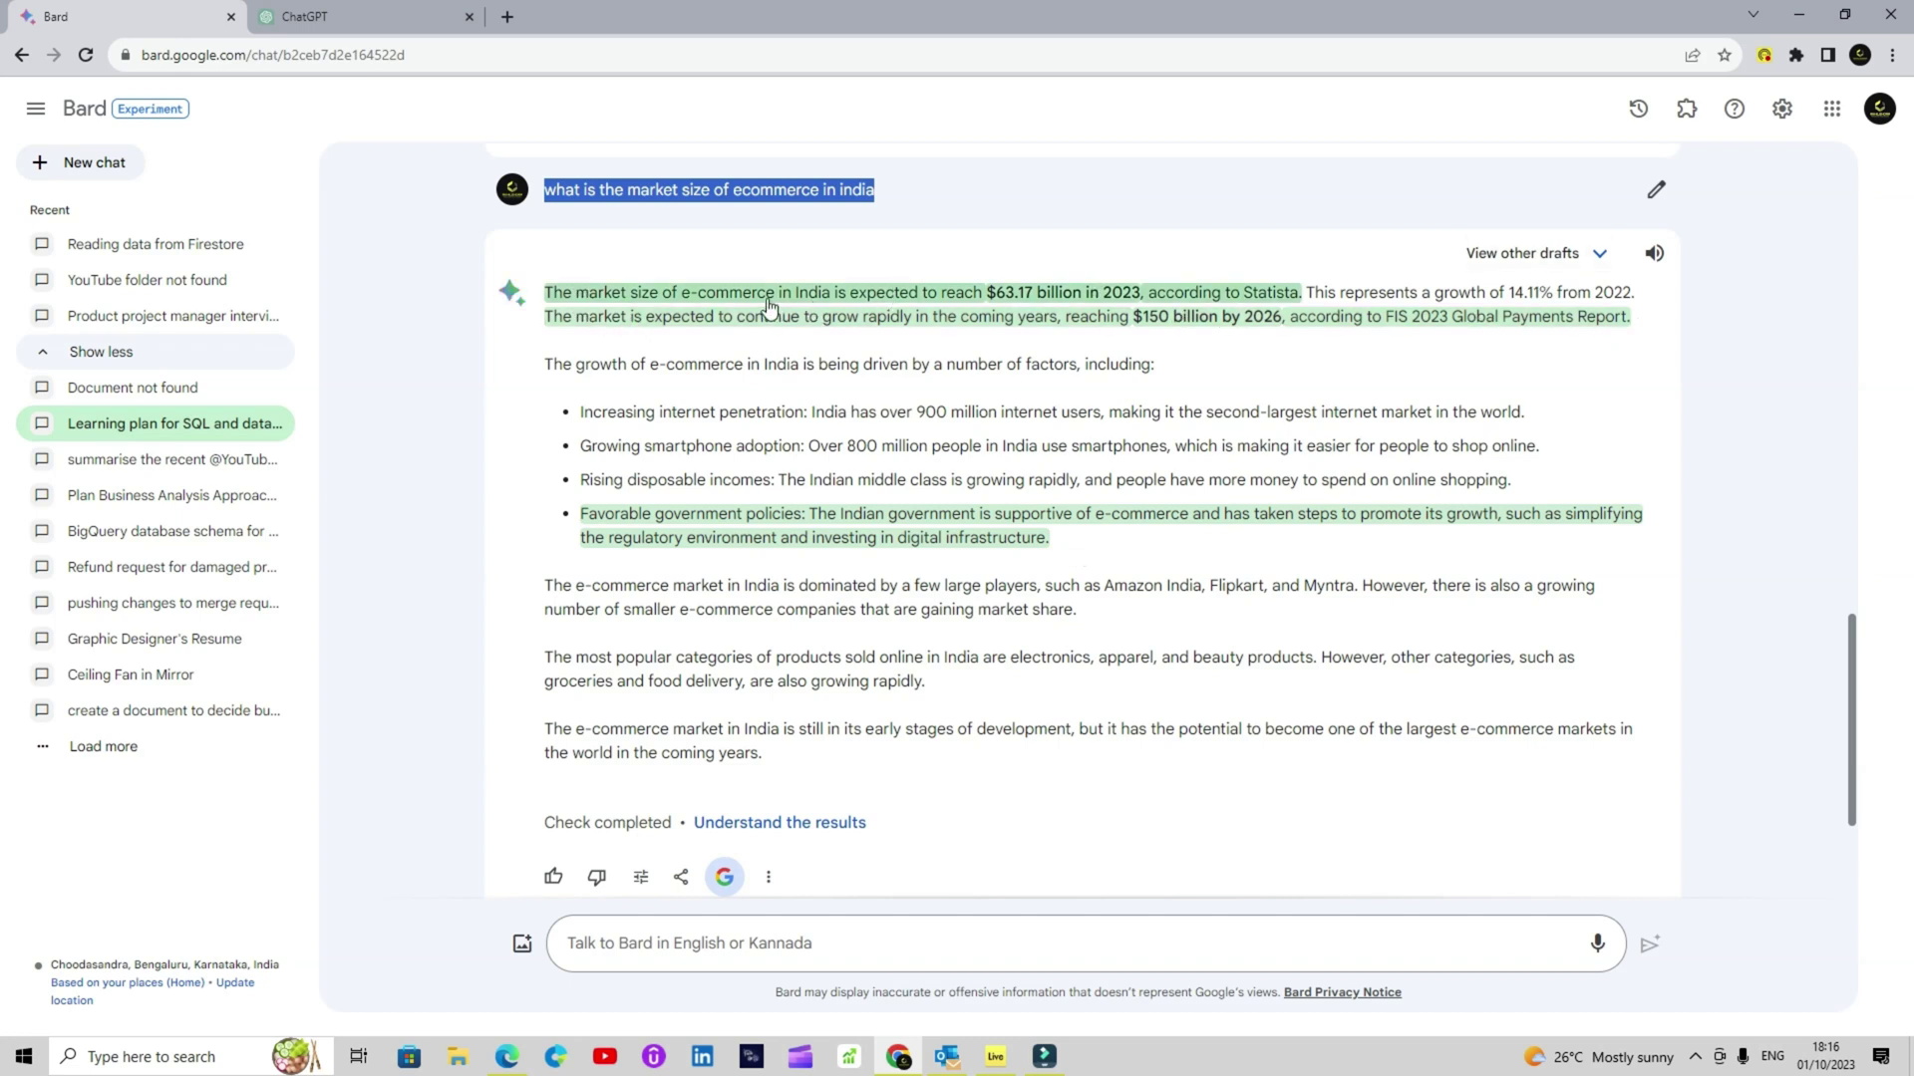
left_click(1048, 301)
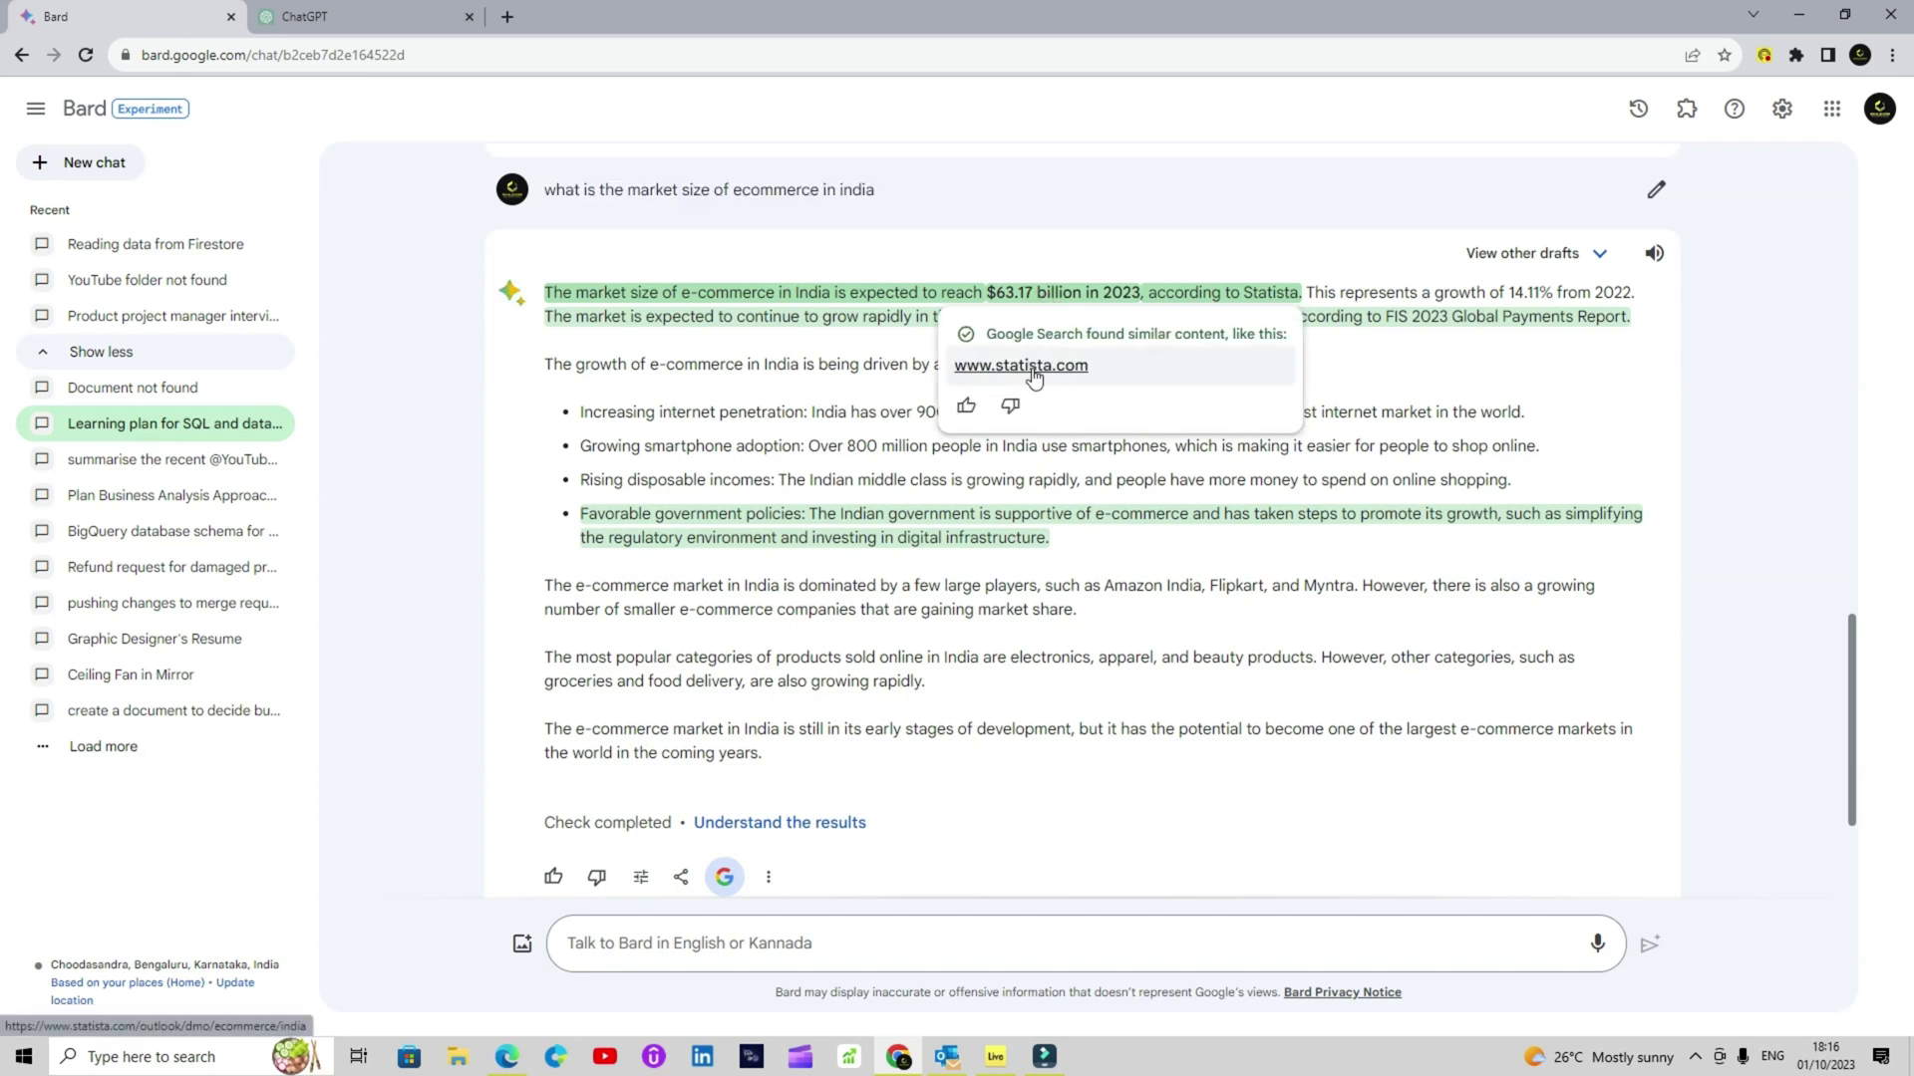
left_click(1378, 320)
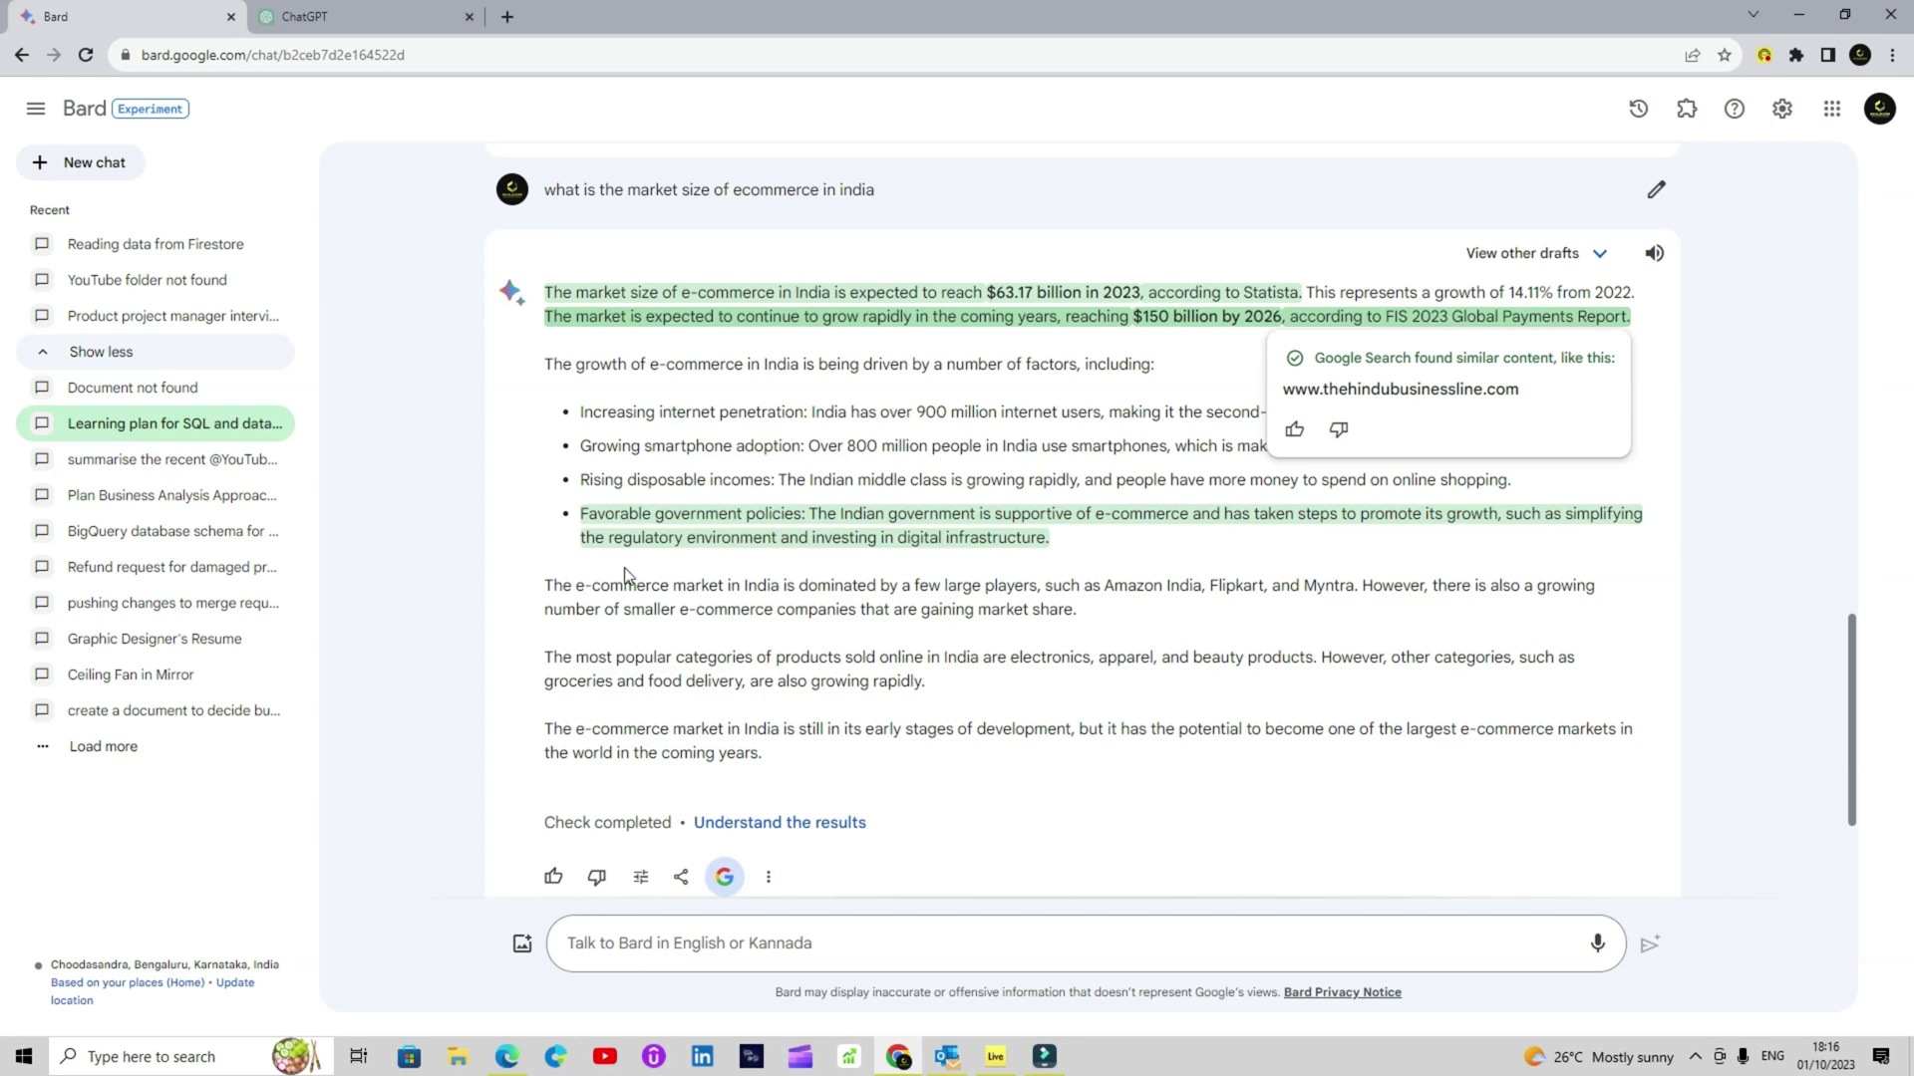
scroll(927, 581, "down", 3)
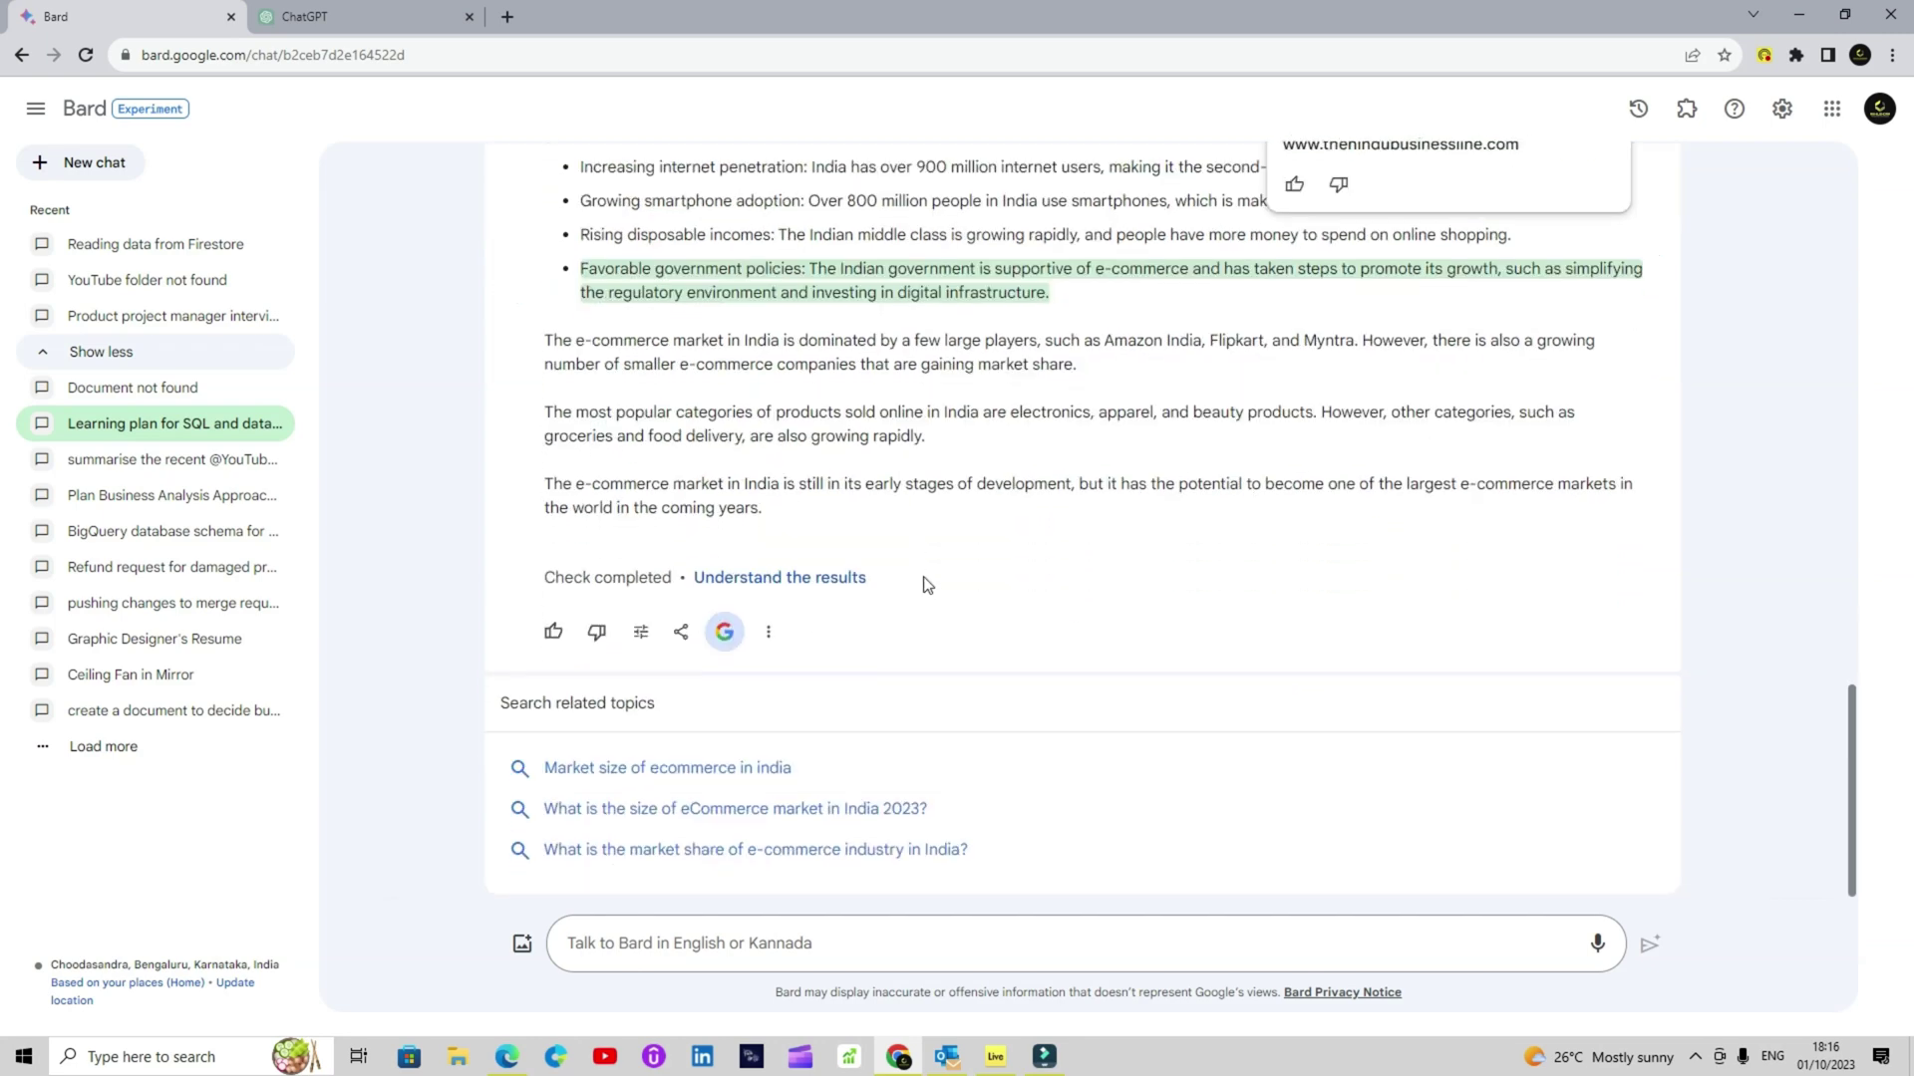
left_click(641, 634)
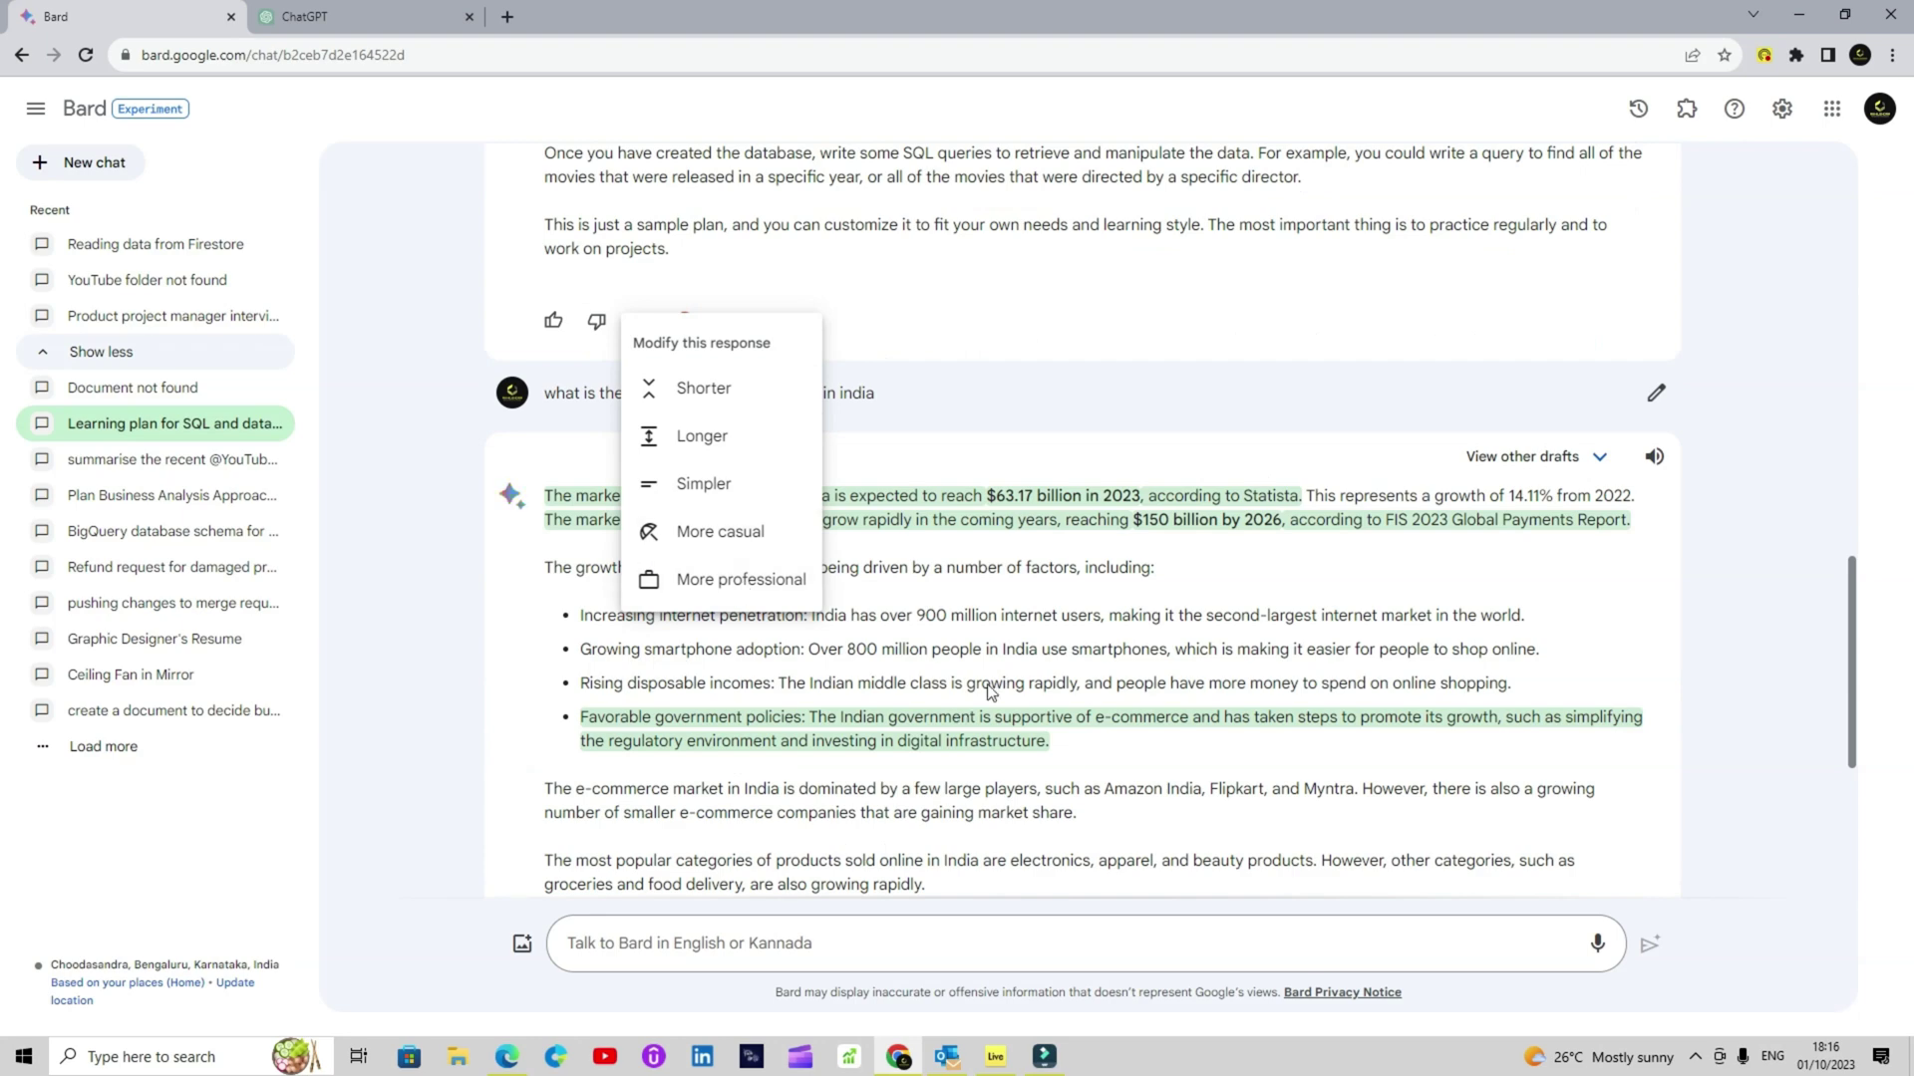
scroll(990, 691, "down", 5)
left_click(974, 653)
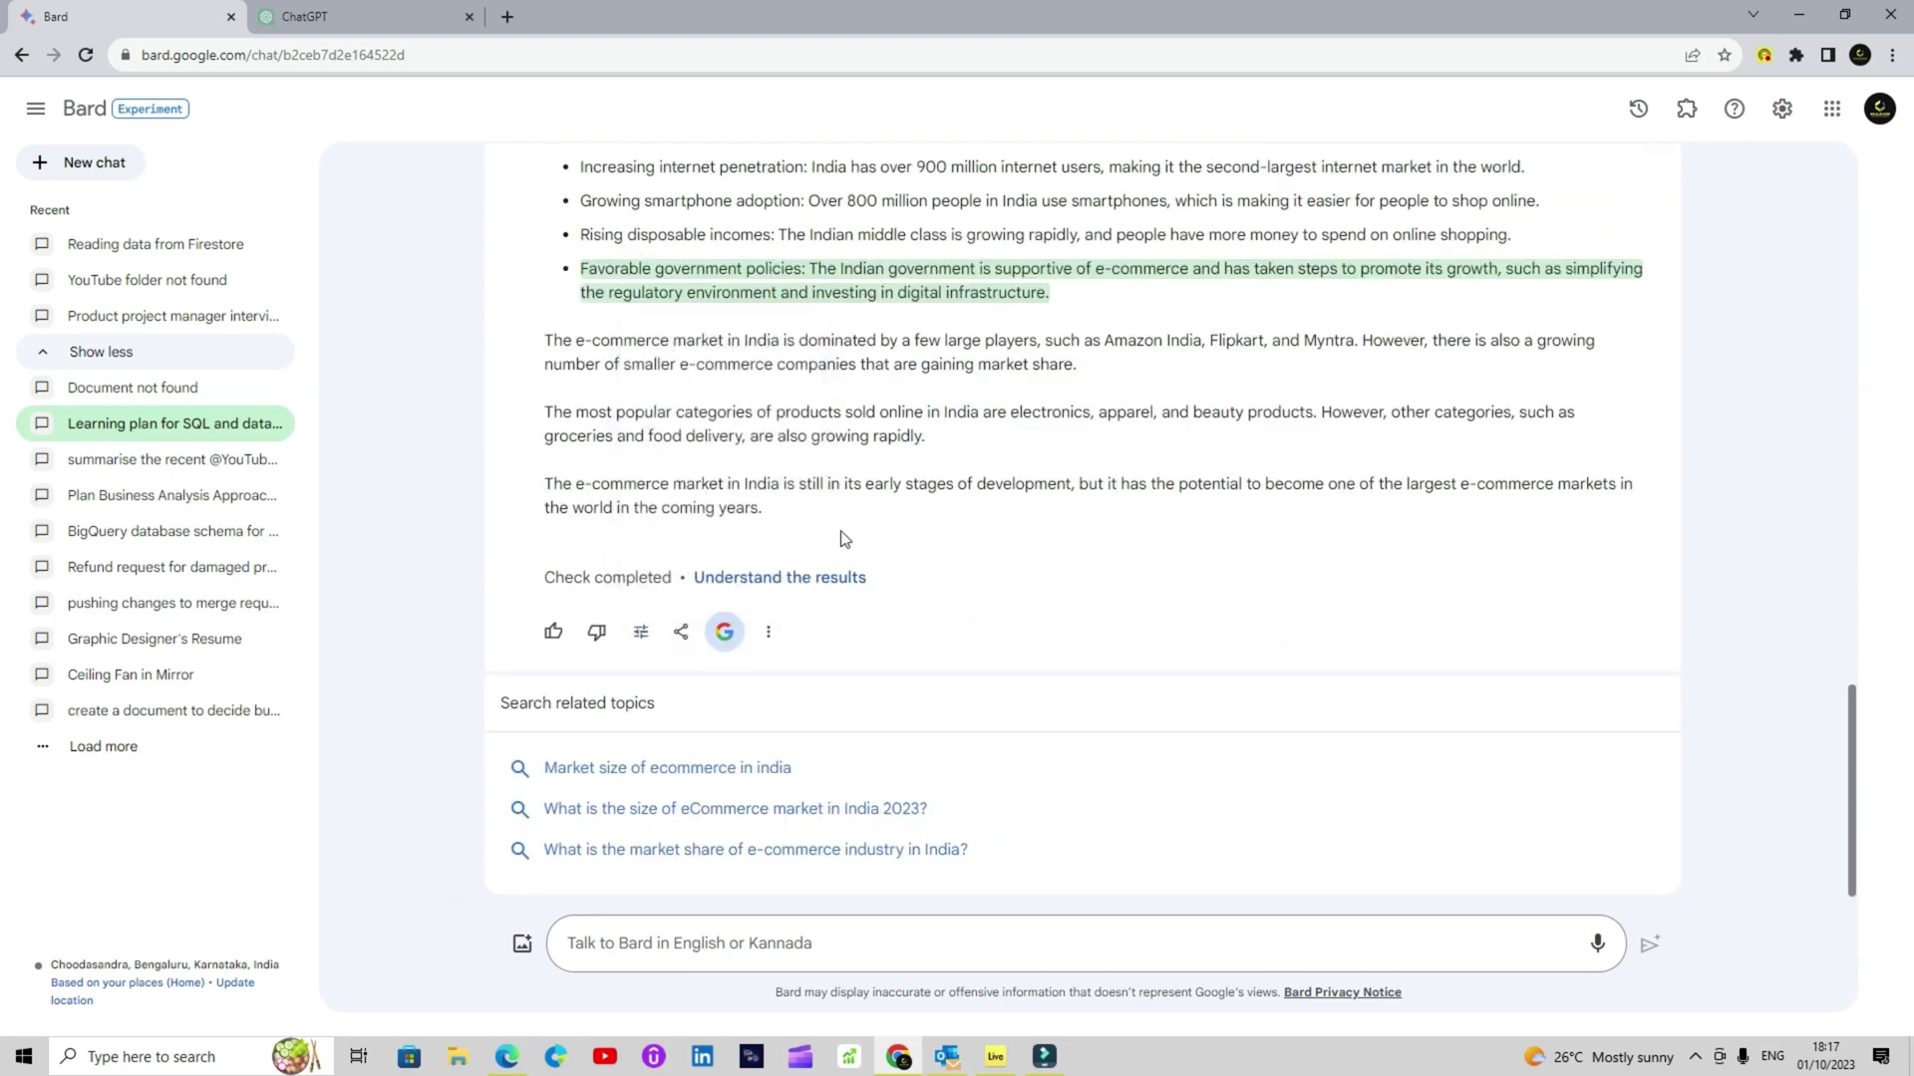
scroll(845, 539, "up", 2)
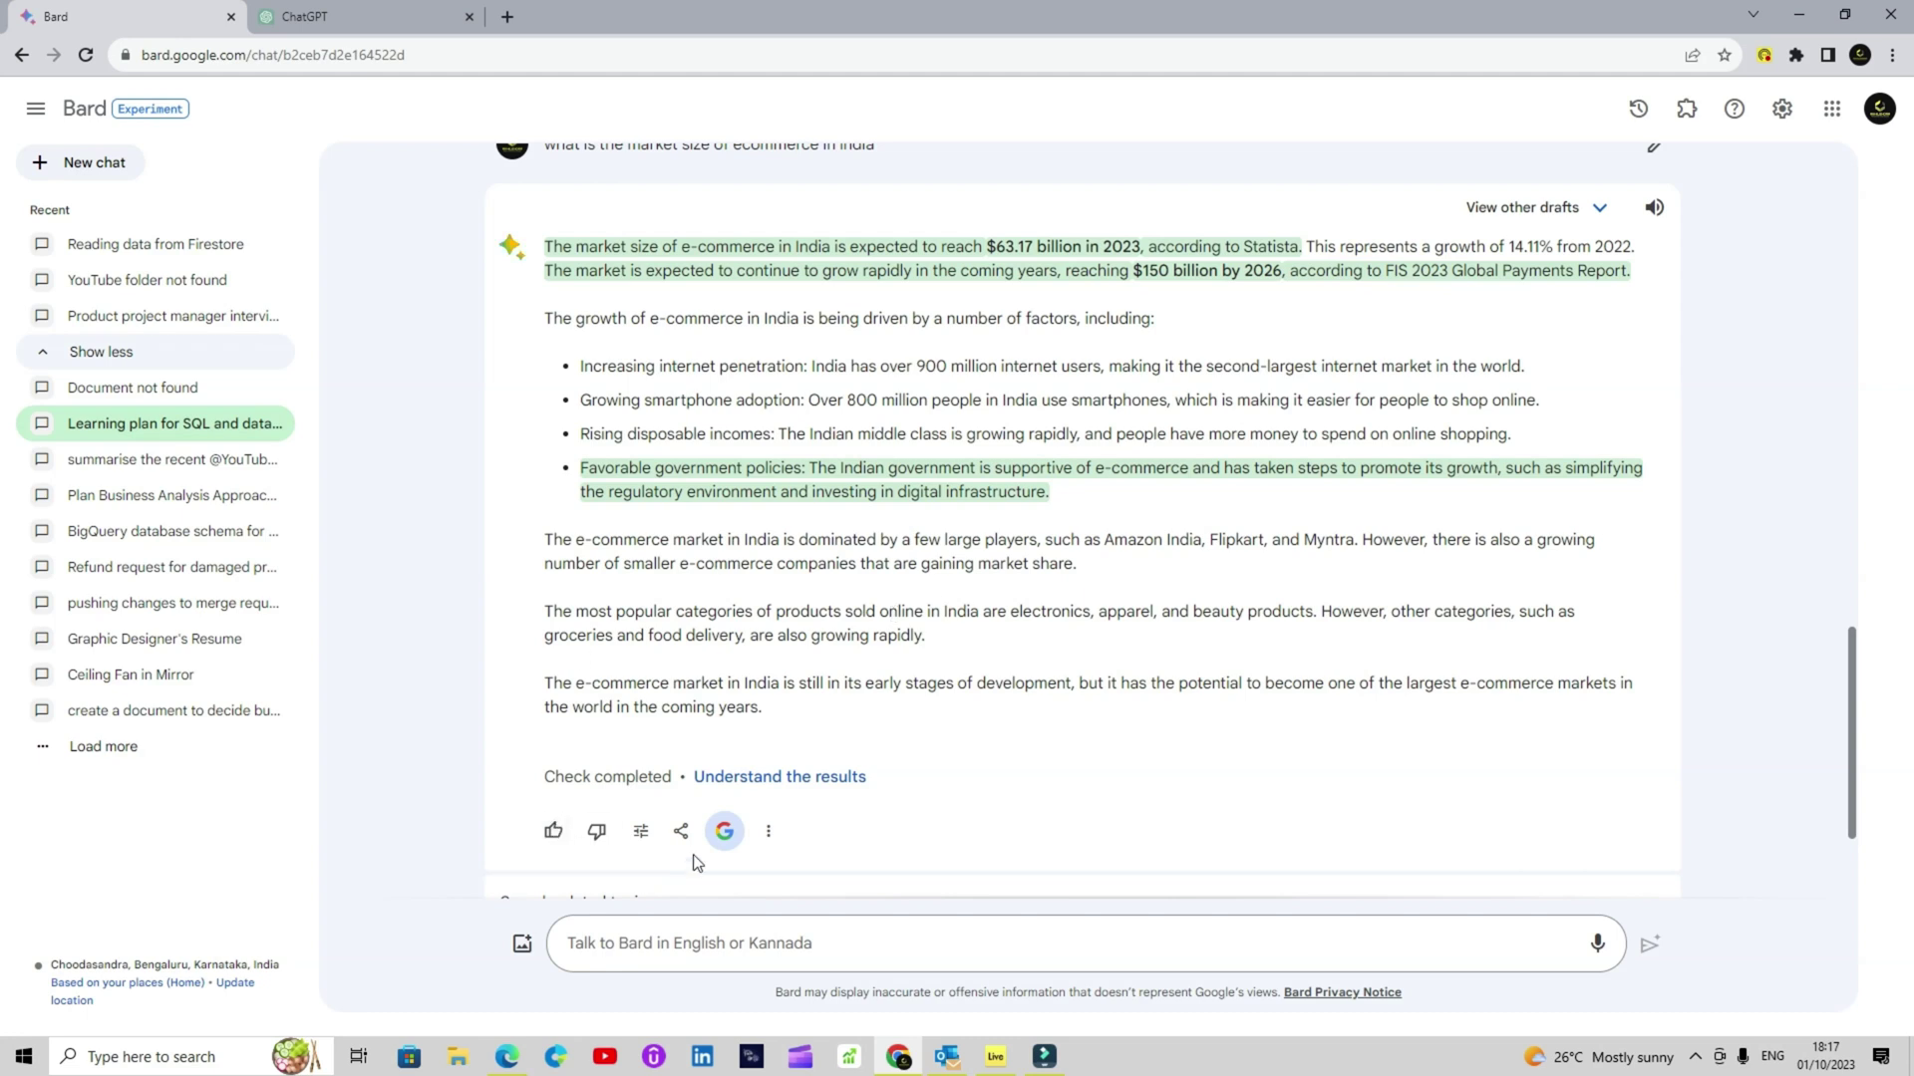
- Export the answer to Google Docs, retrying after the 'No new document created' error until 'Creating document...' appears
left_click(680, 832)
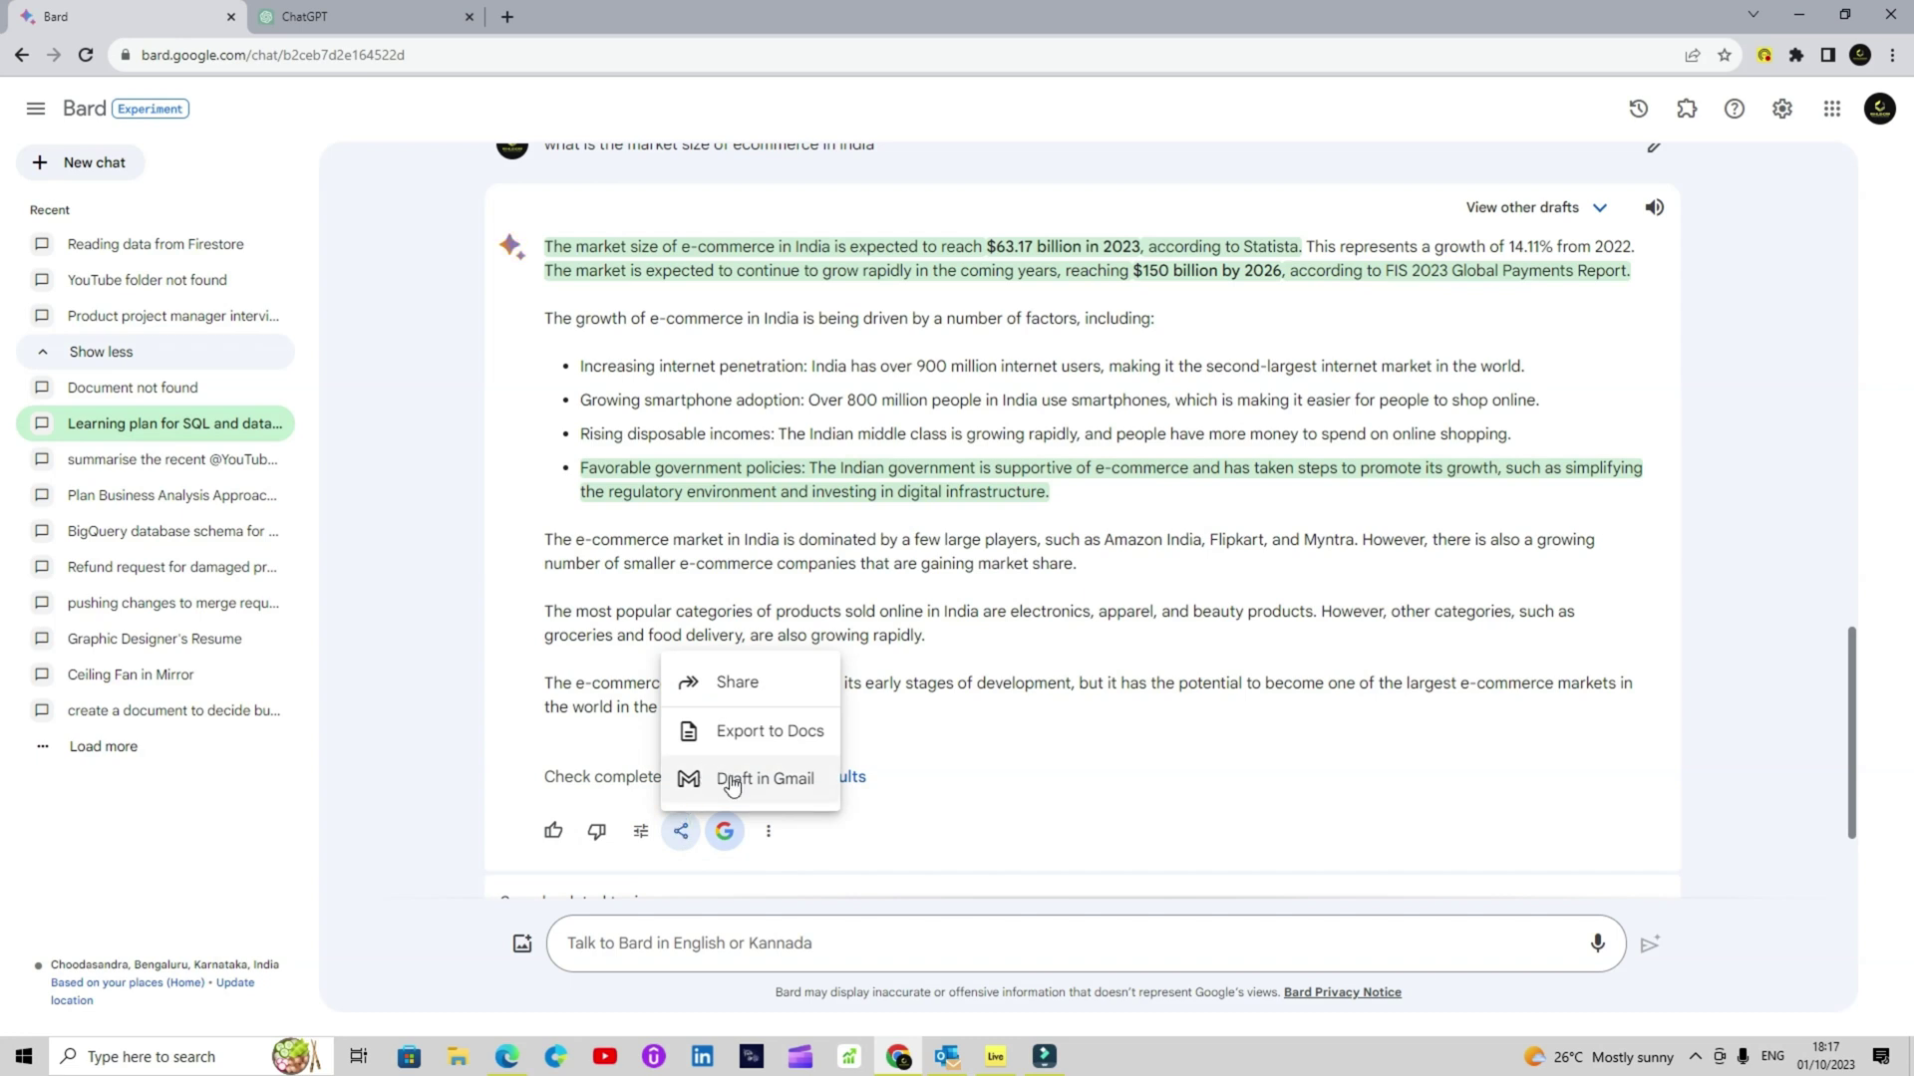
left_click(738, 731)
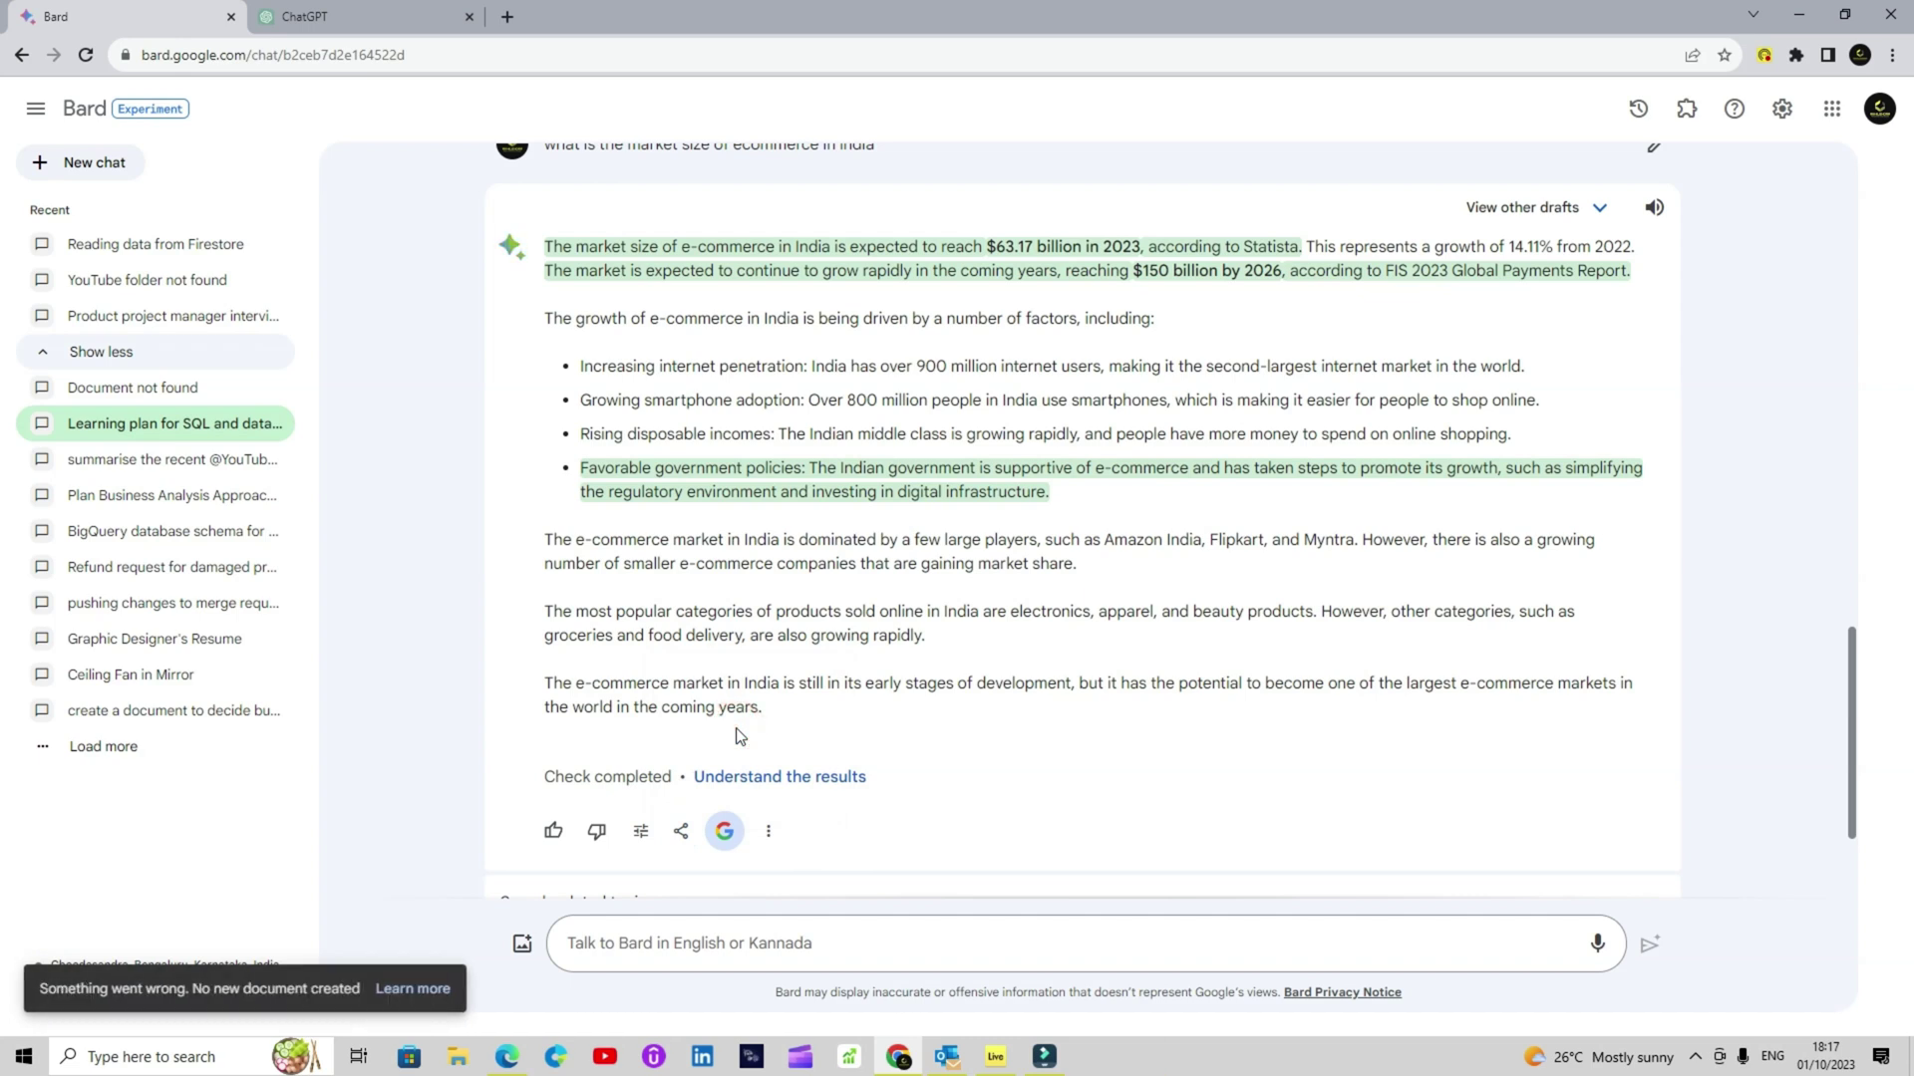
left_click(684, 834)
left_click(756, 735)
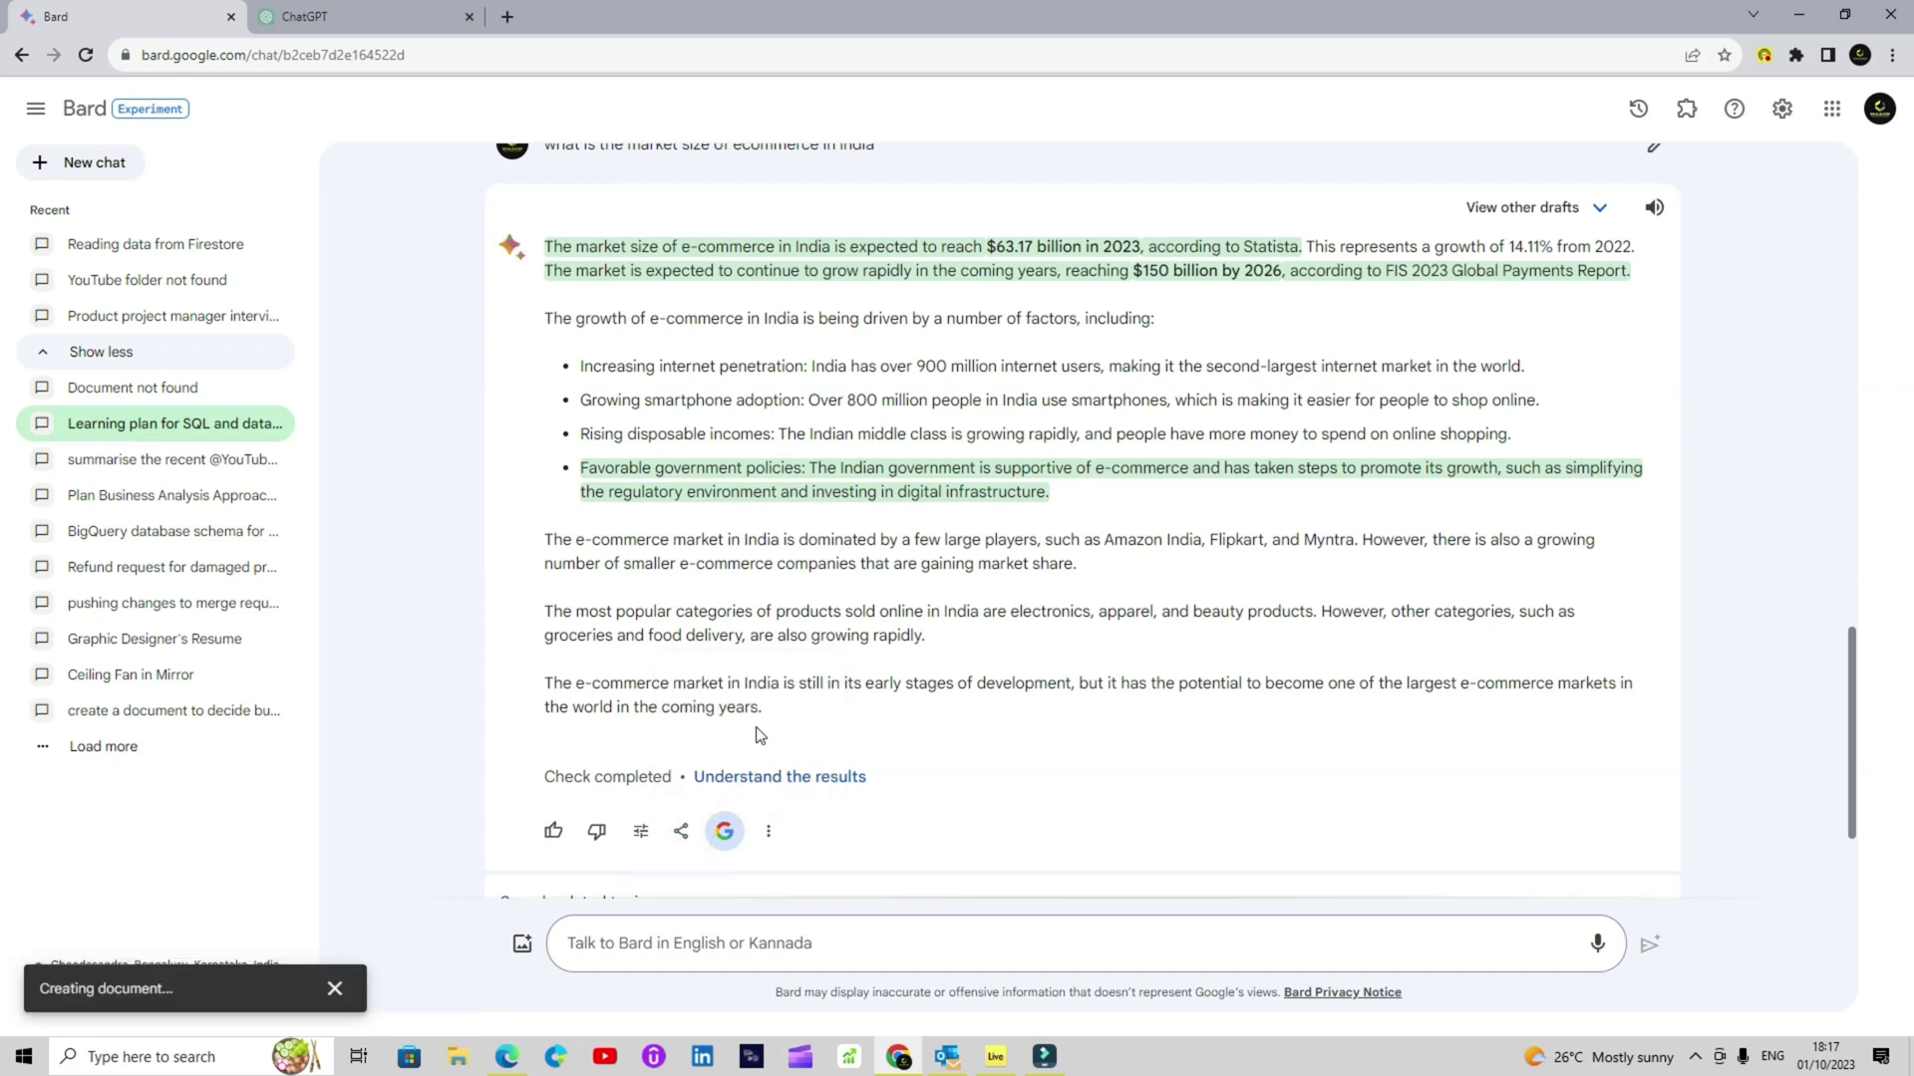